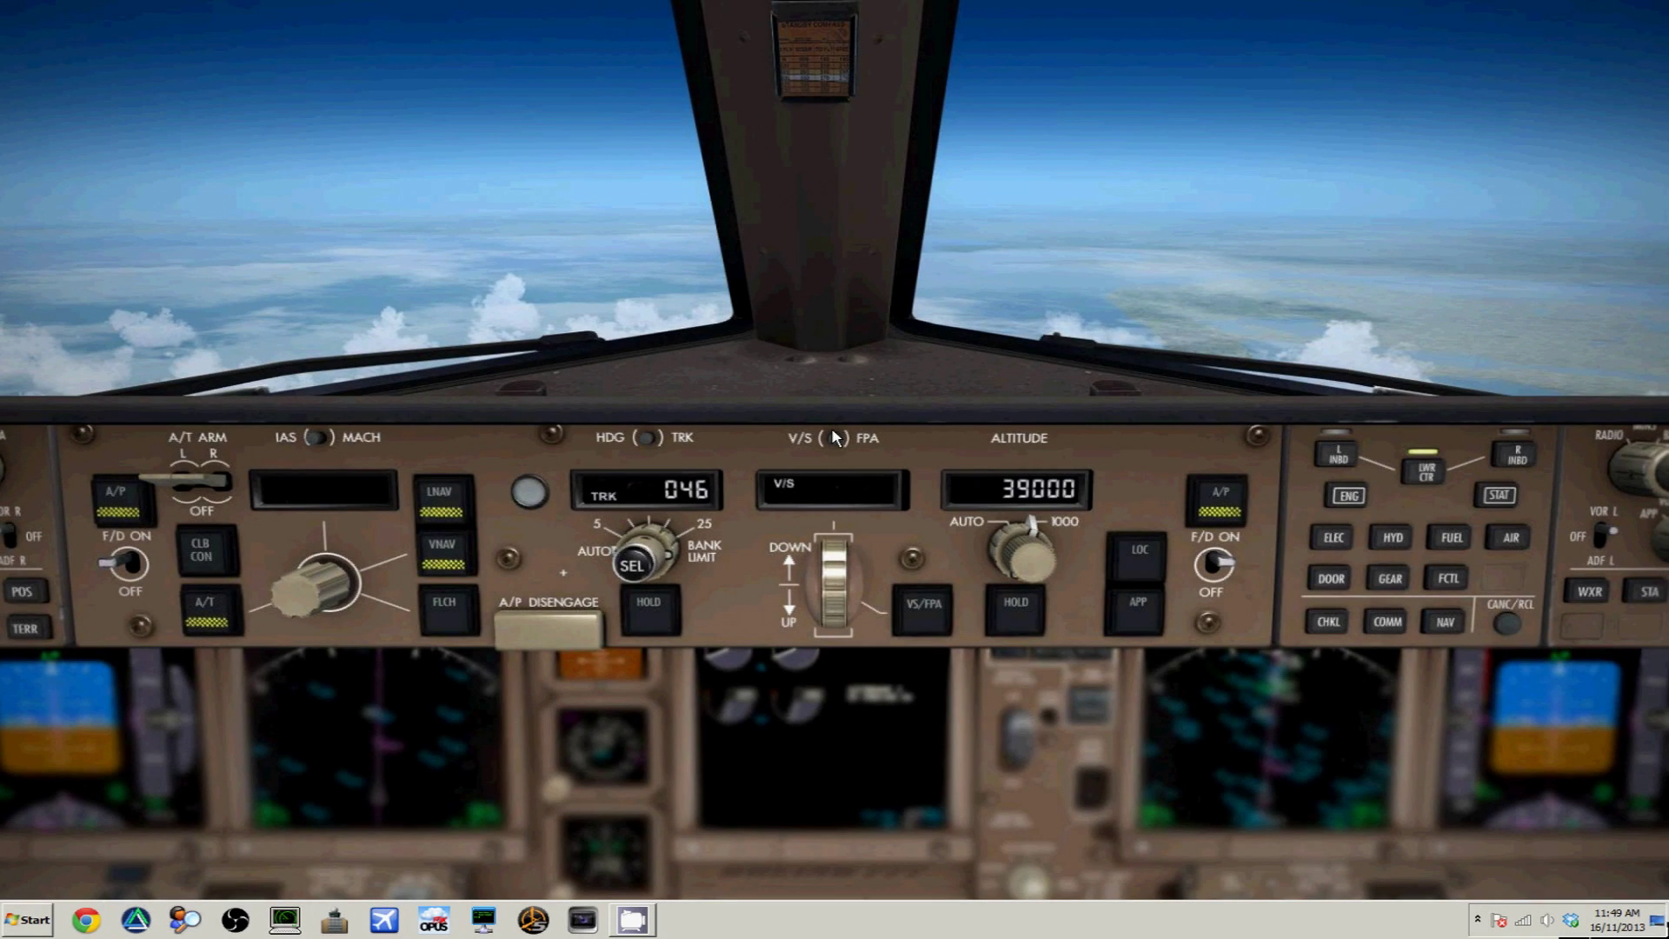
# Launch VRC with the Default profile, close Controllers & Chat, and maximise the radar window
pyautogui.click(284, 919)
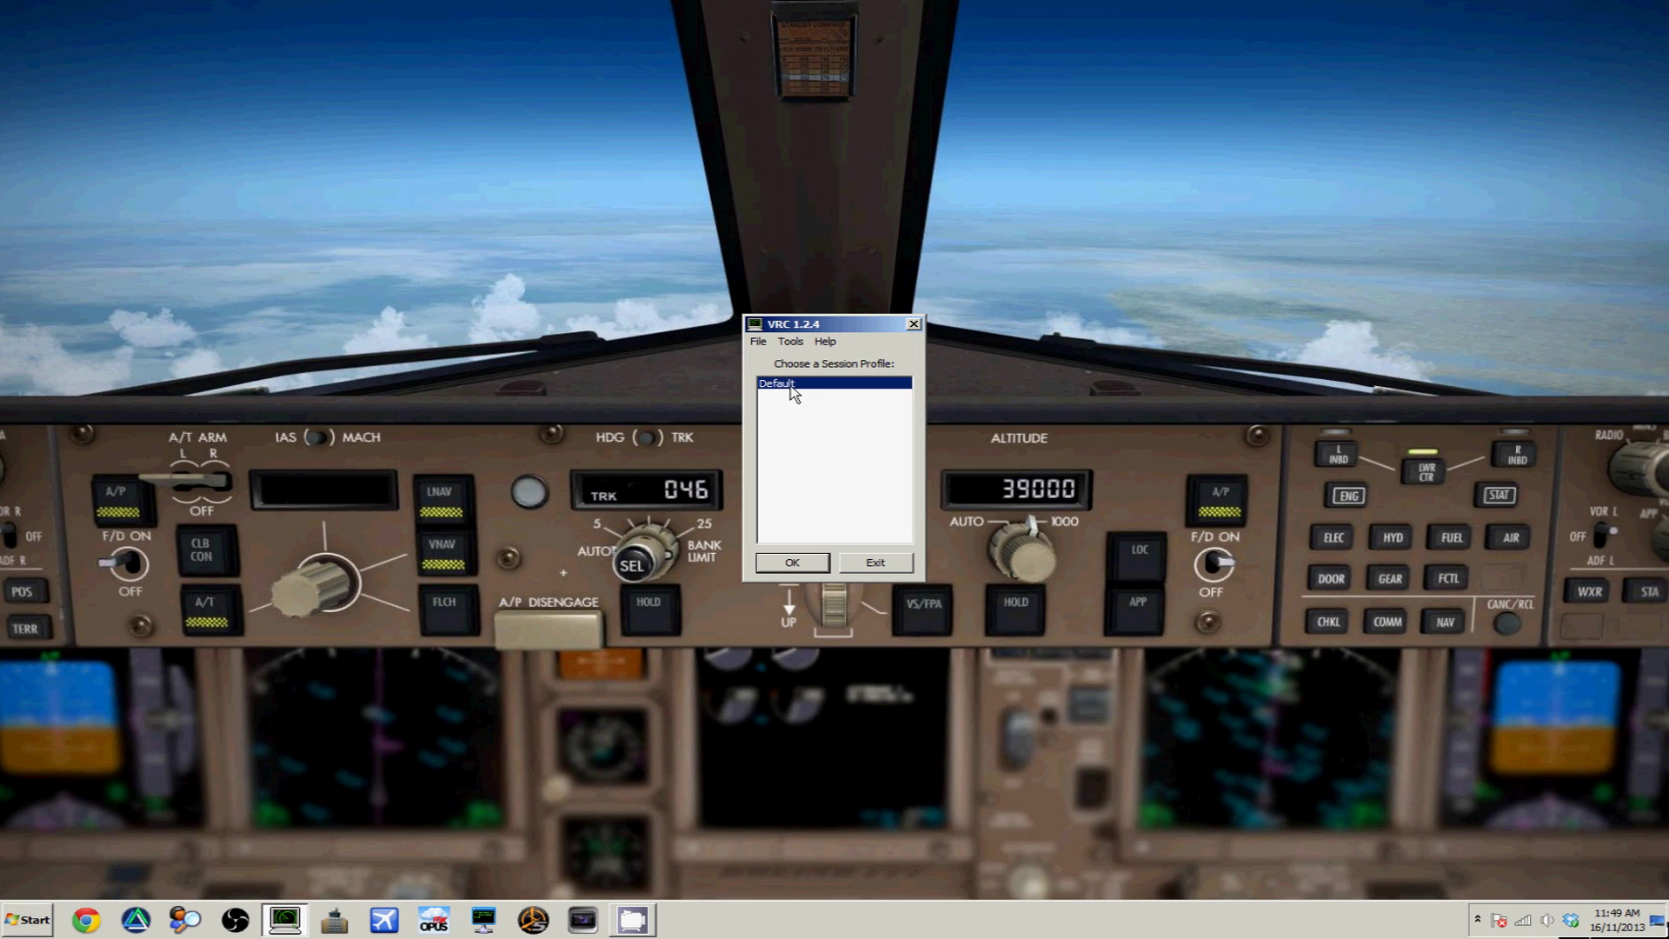
pyautogui.click(813, 567)
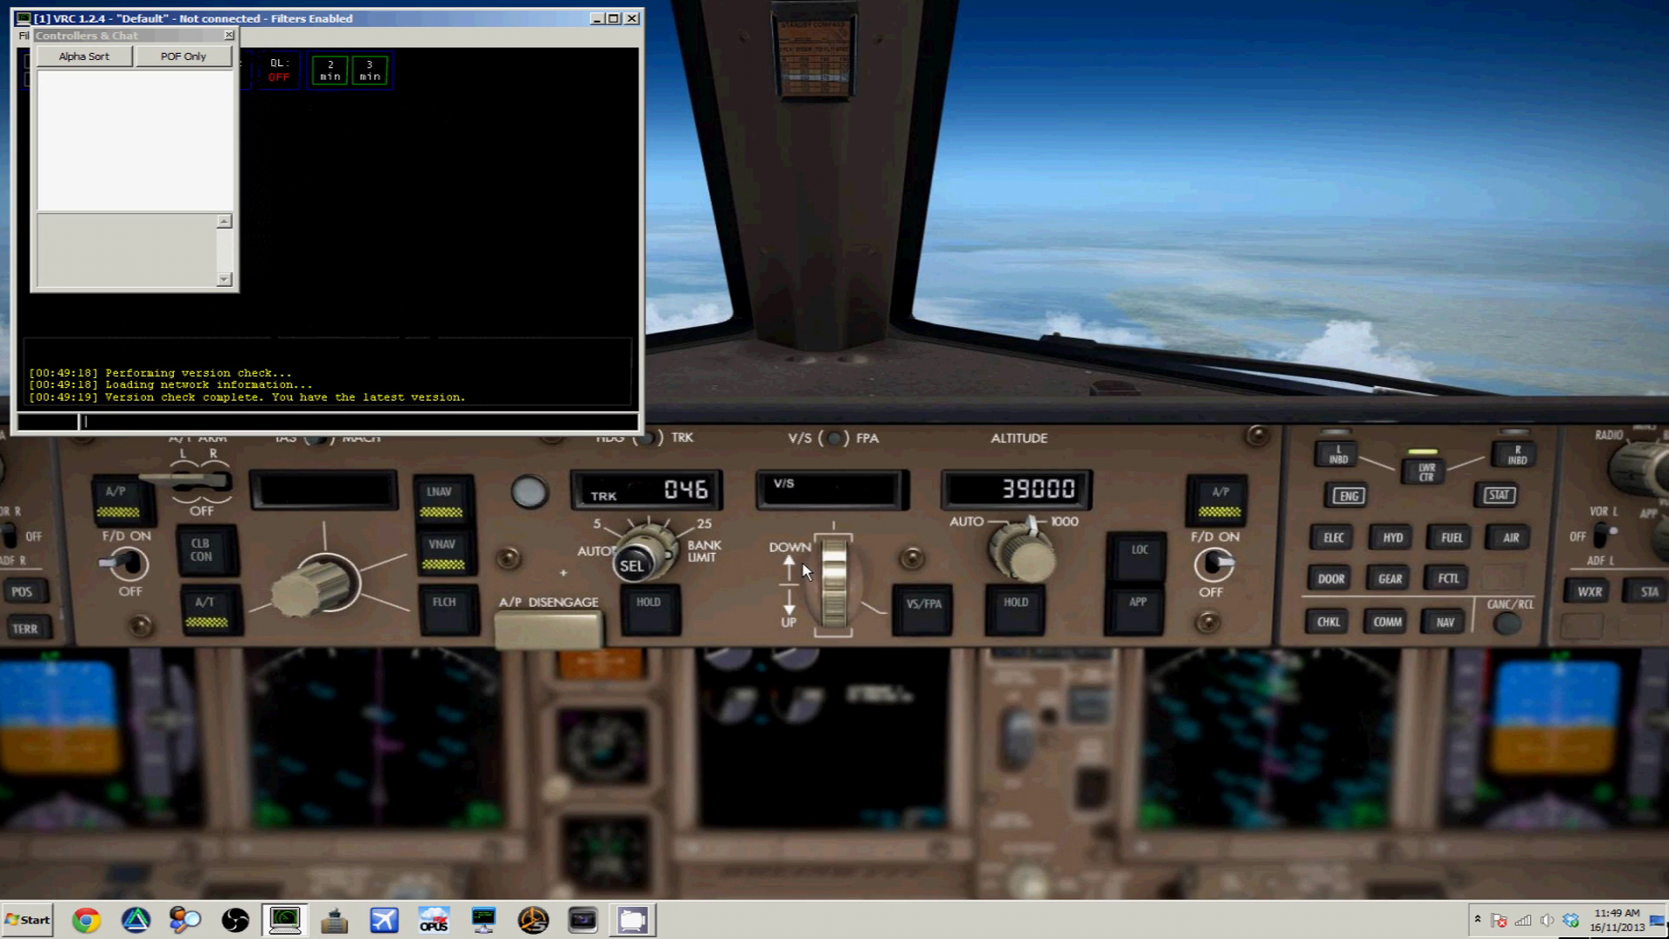
pyautogui.click(229, 34)
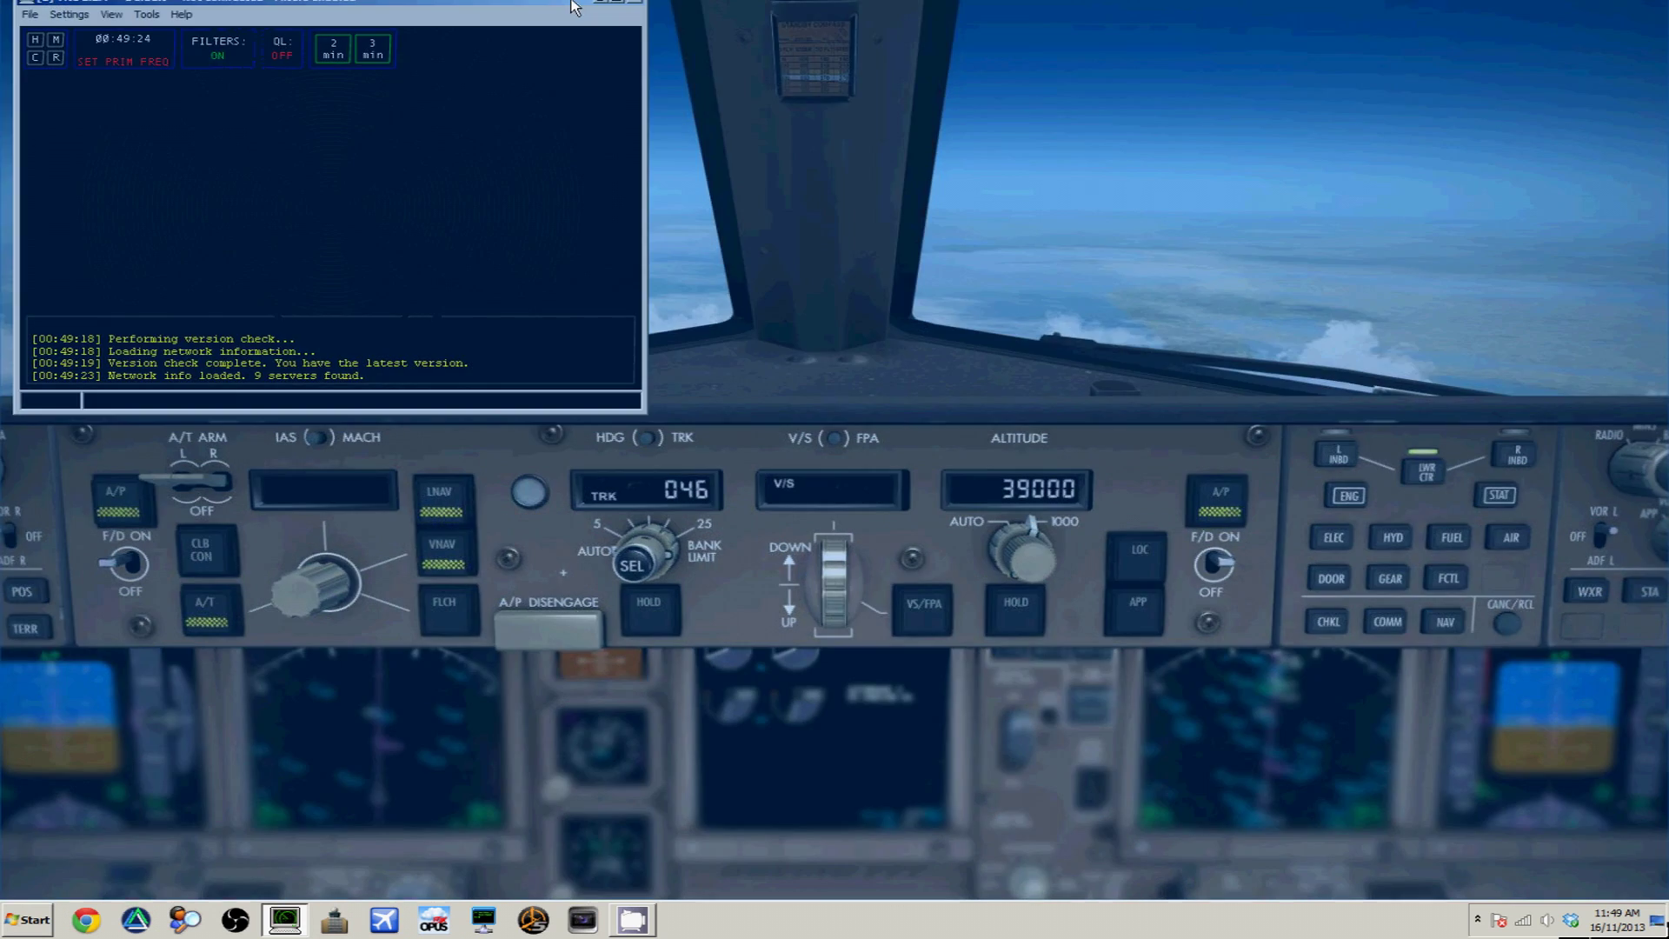
pyautogui.moveTo(570, 19); pyautogui.dragTo(571, 1)
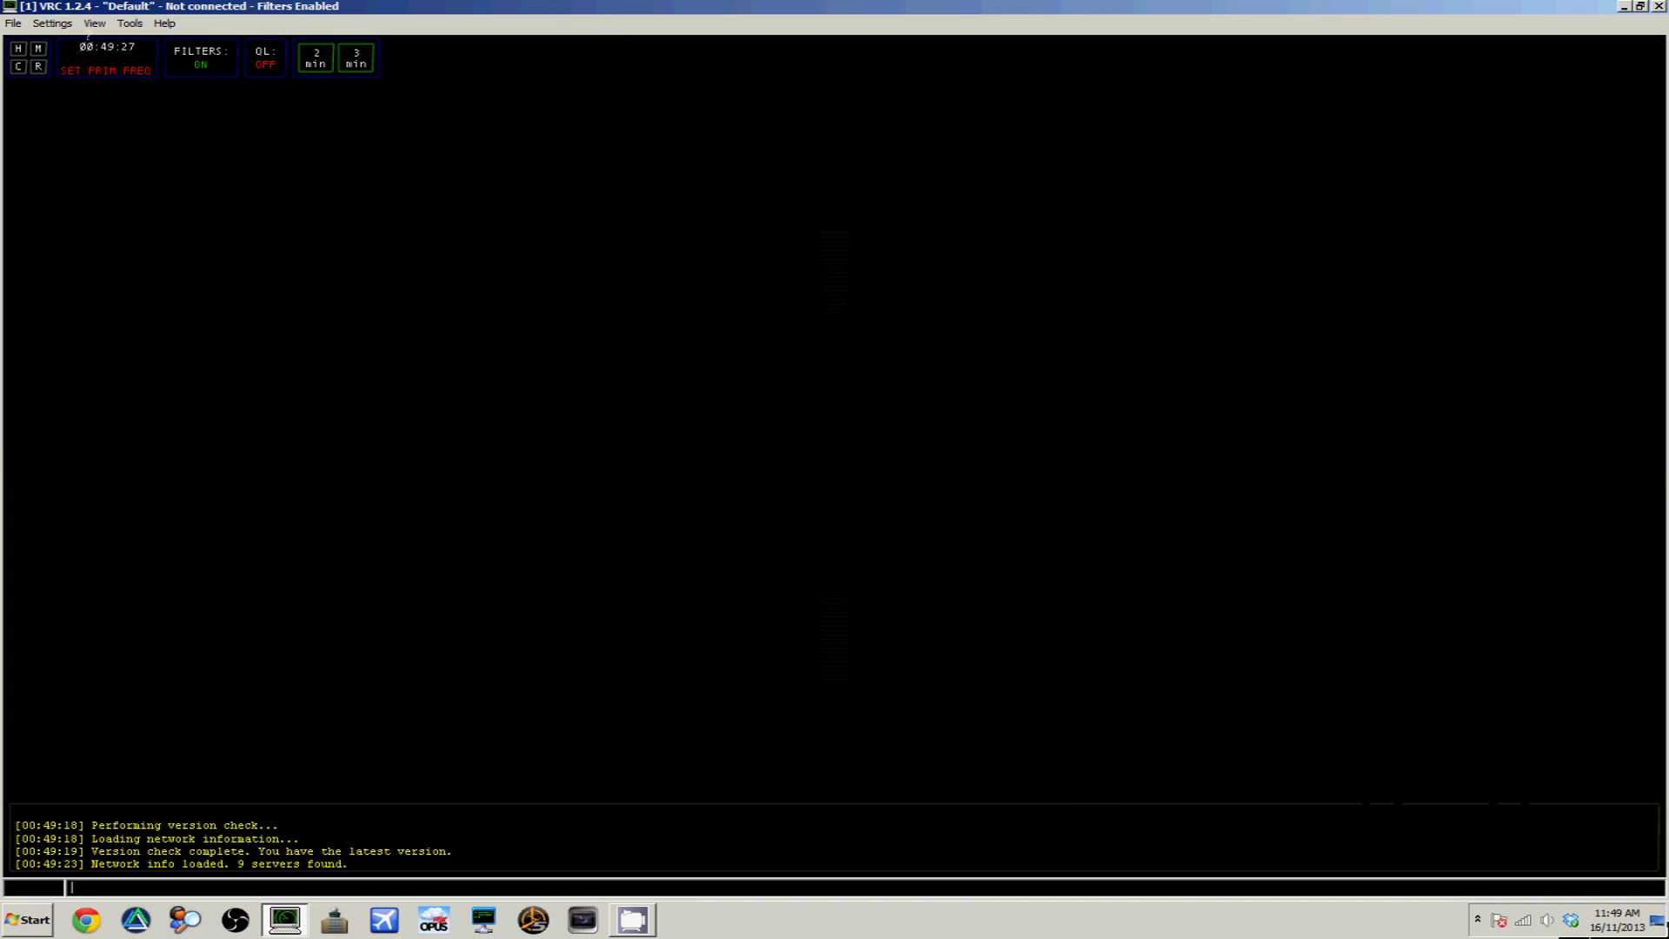
# Load the vic_tma.sct2 sector file from the AIRAC1212_FULL_VRC folder
pyautogui.click(13, 22)
pyautogui.click(39, 59)
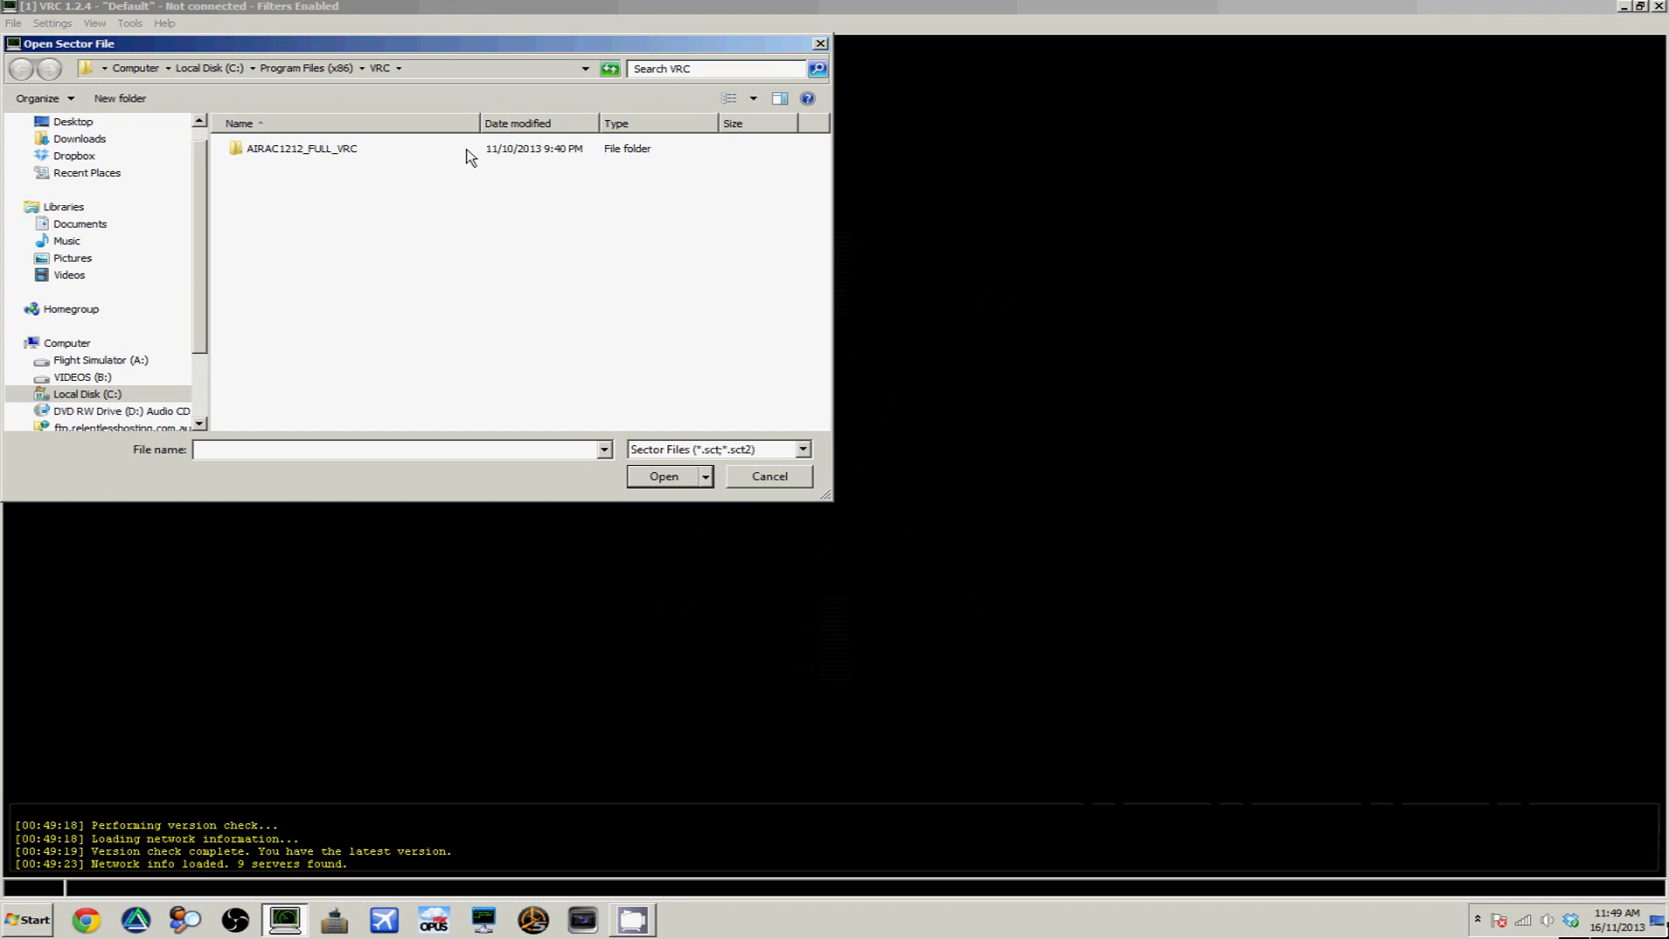
pyautogui.doubleClick(406, 154)
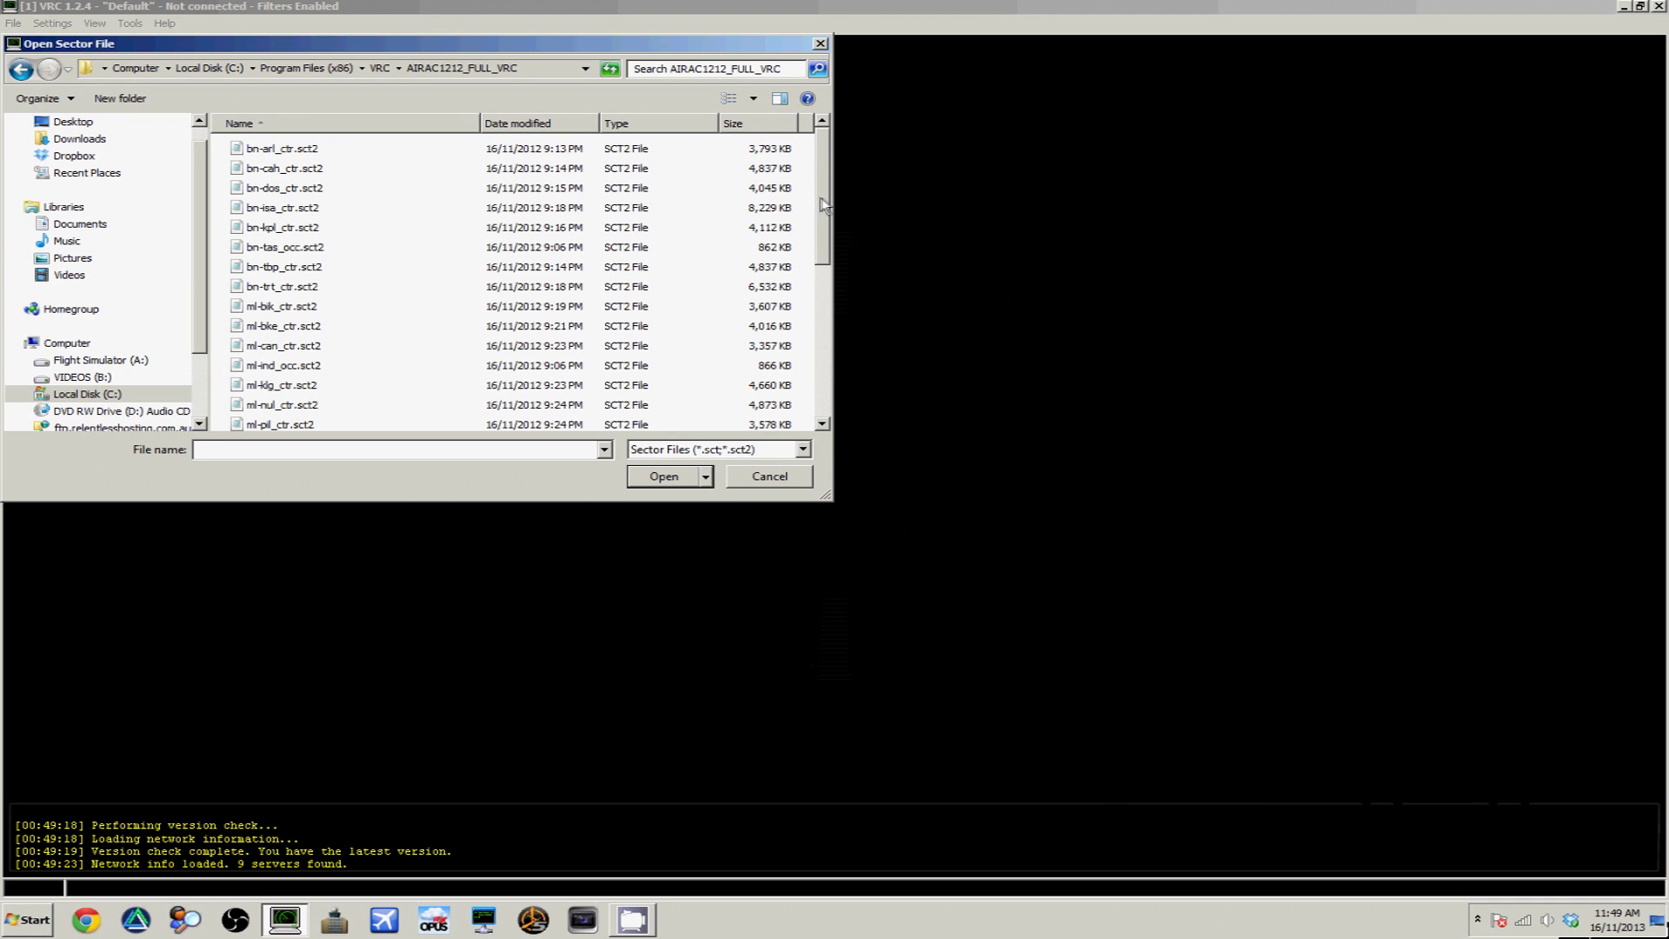
pyautogui.moveTo(822, 205); pyautogui.dragTo(767, 348)
pyautogui.click(385, 344)
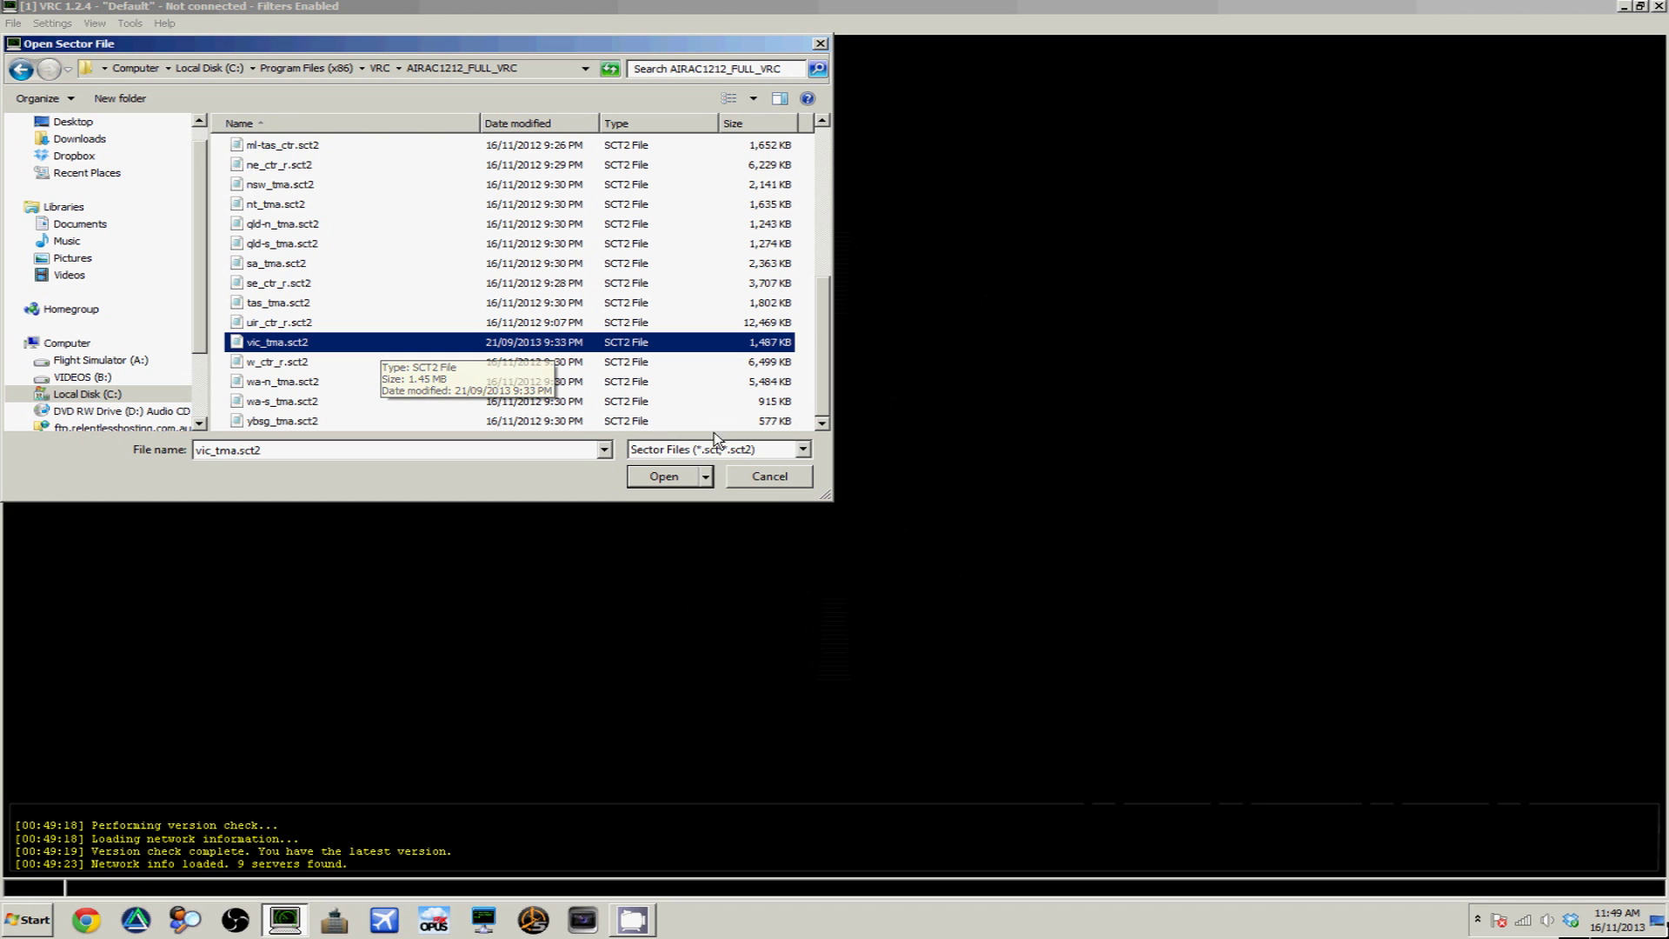
pyautogui.click(674, 478)
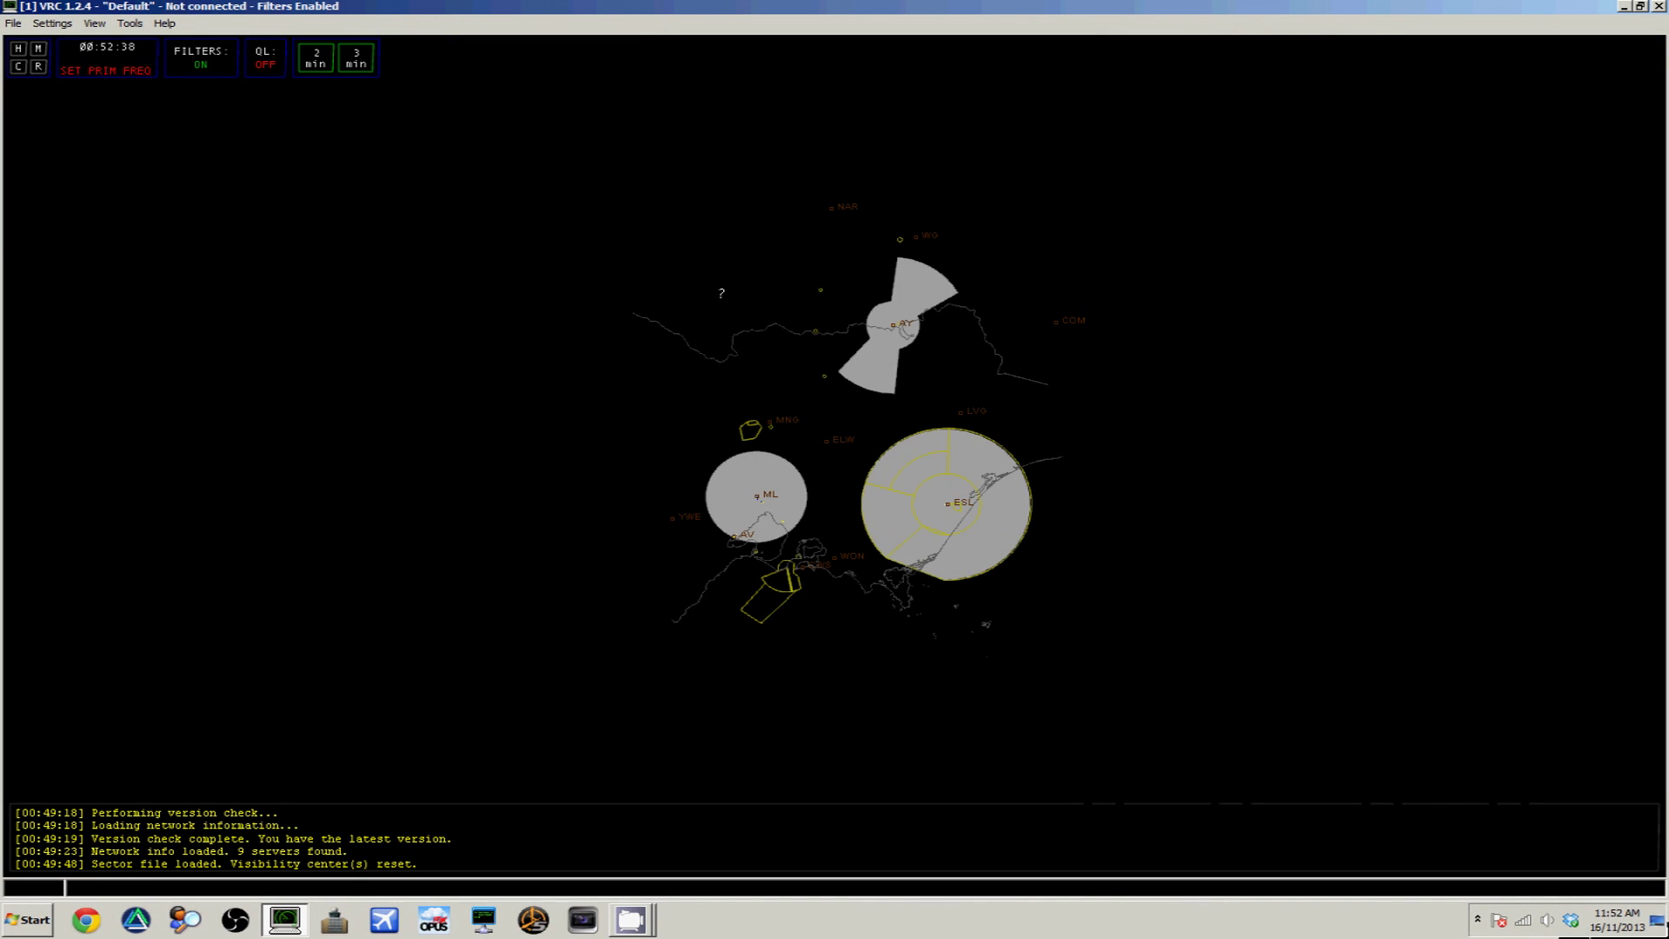
# Switch the scope to the TAAATS colour profile and bring up General Settings
pyautogui.click(52, 24)
pyautogui.moveTo(69, 41)
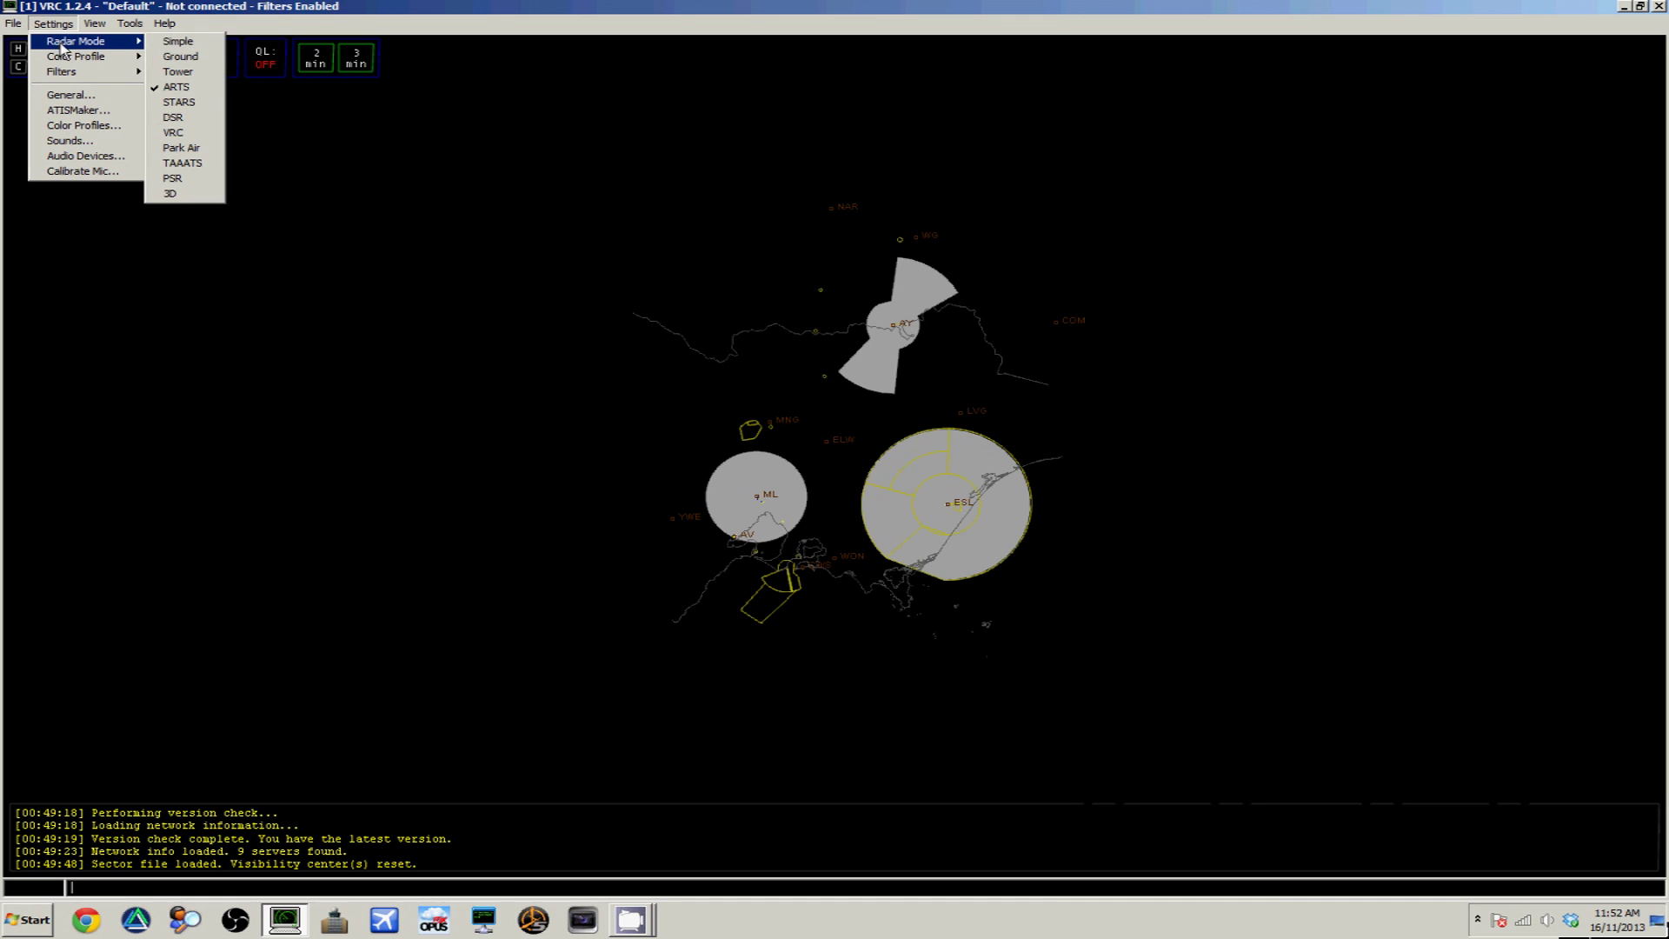
pyautogui.click(174, 72)
pyautogui.click(52, 23)
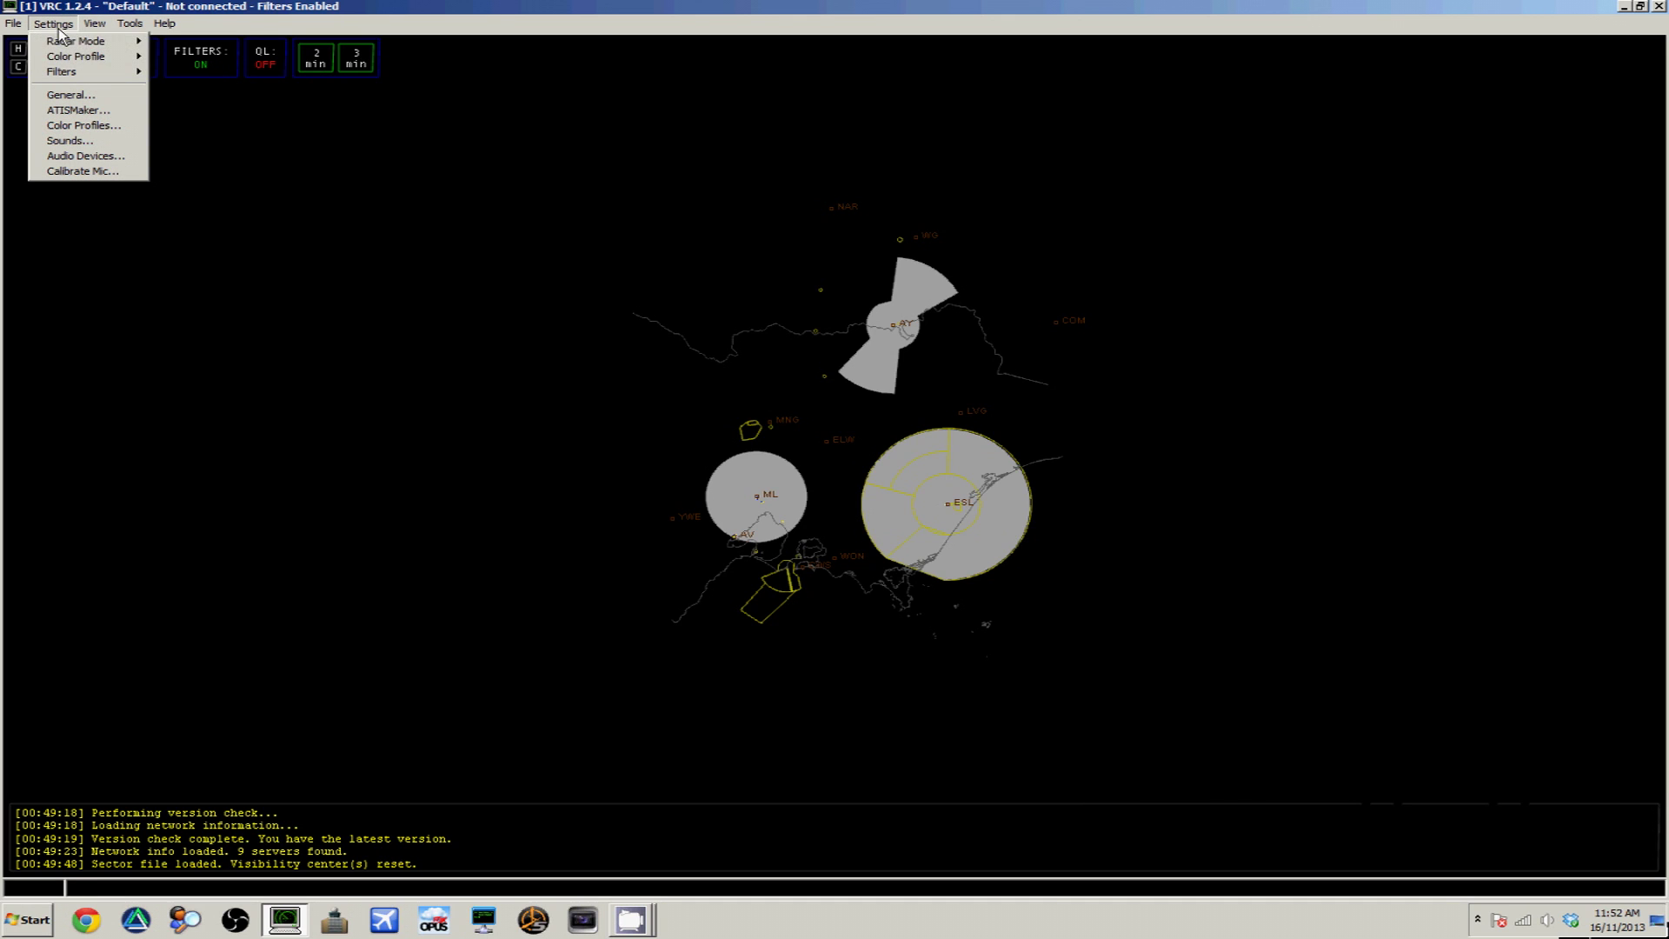
pyautogui.moveTo(113, 56)
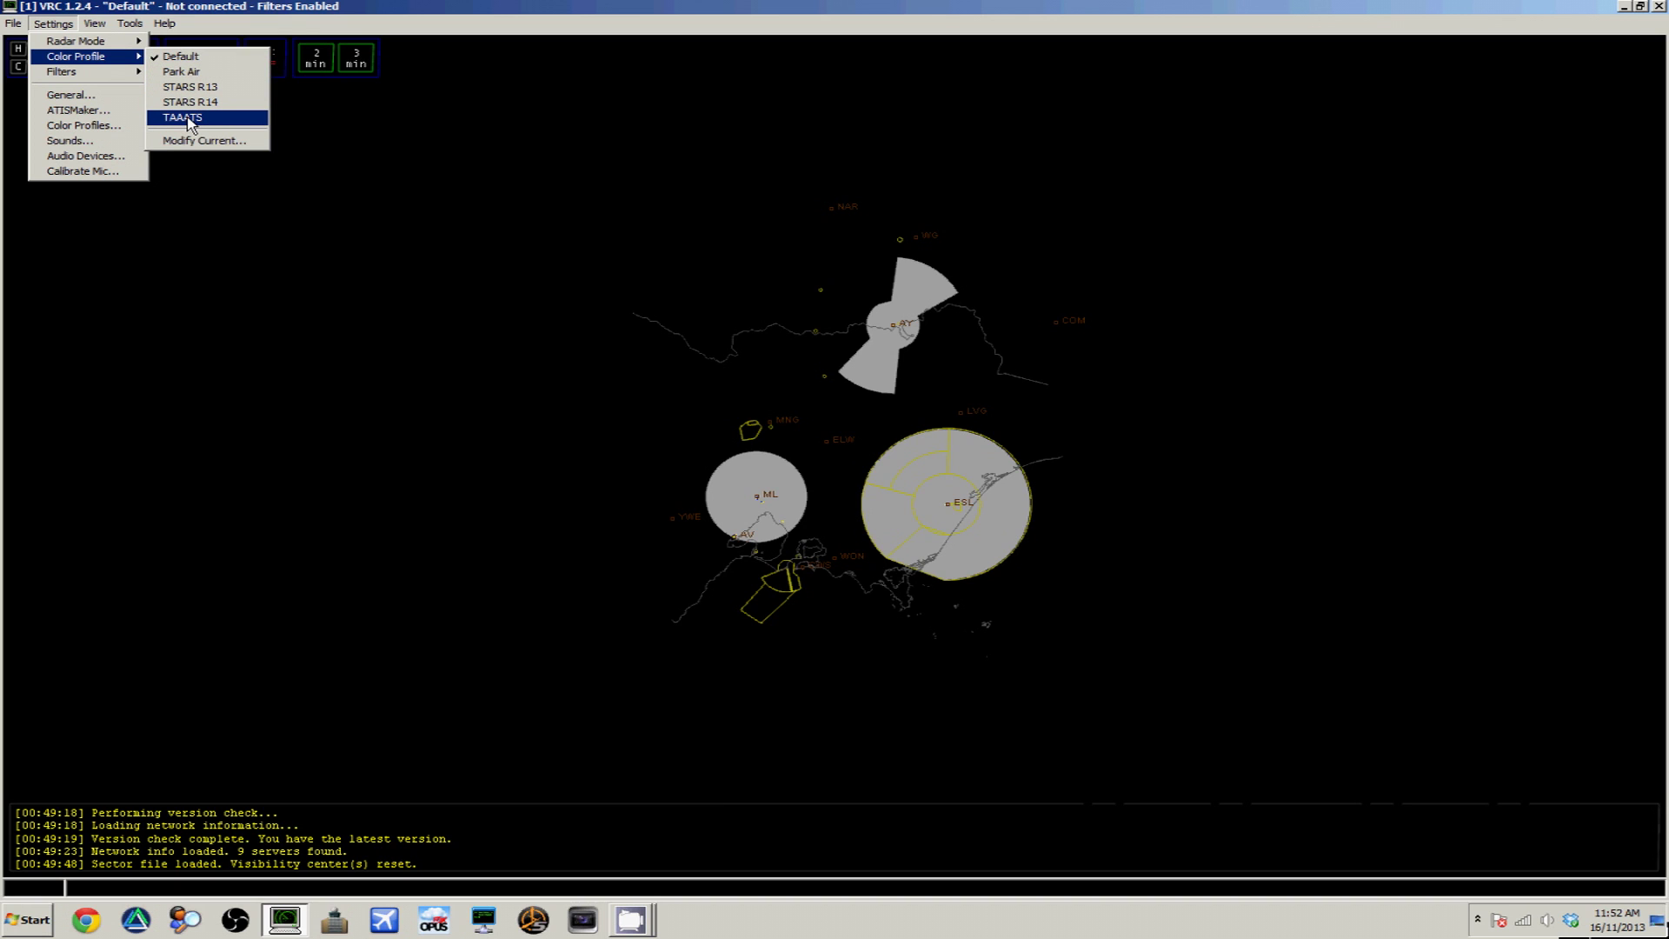
pyautogui.click(186, 117)
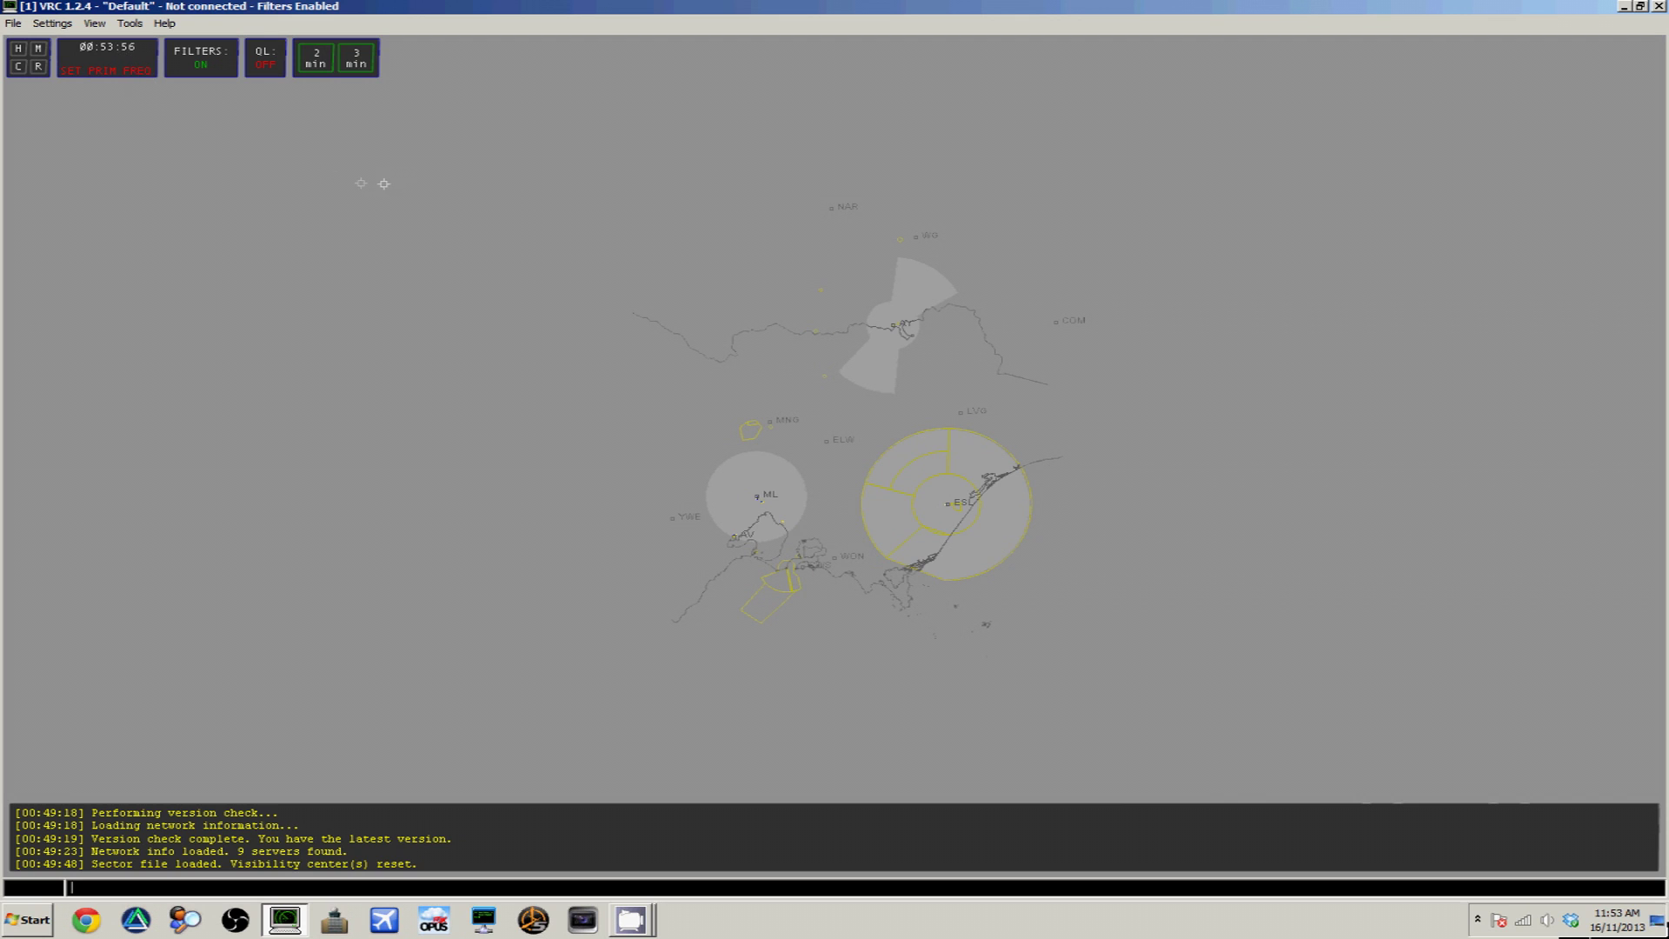
pyautogui.click(52, 23)
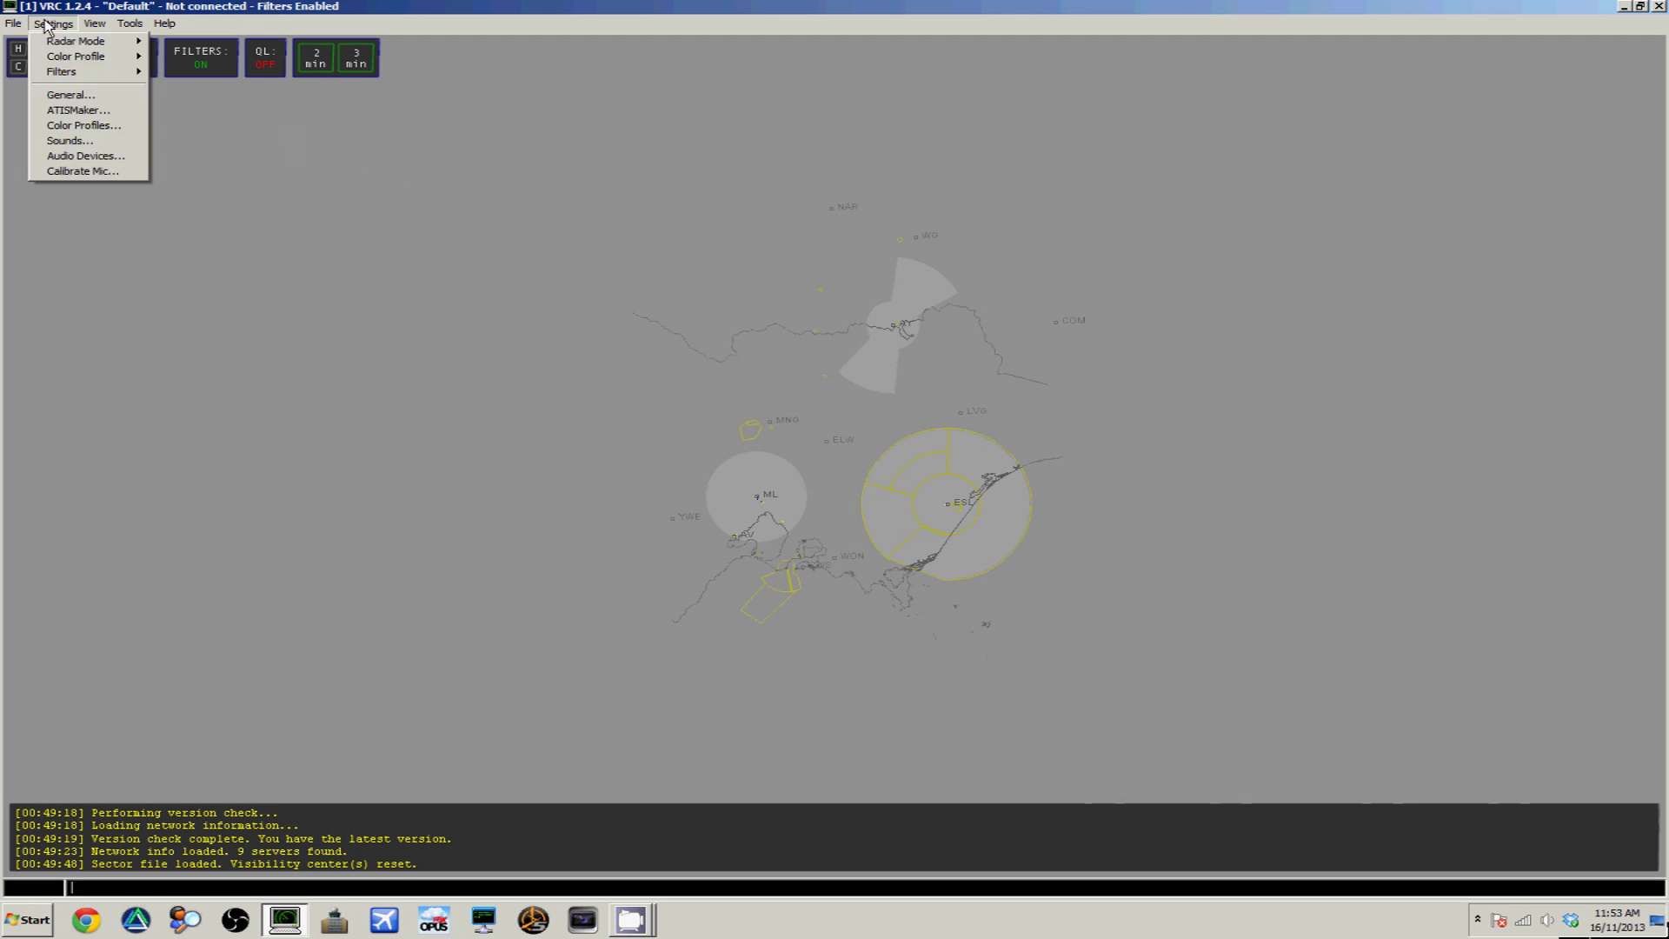
pyautogui.click(76, 96)
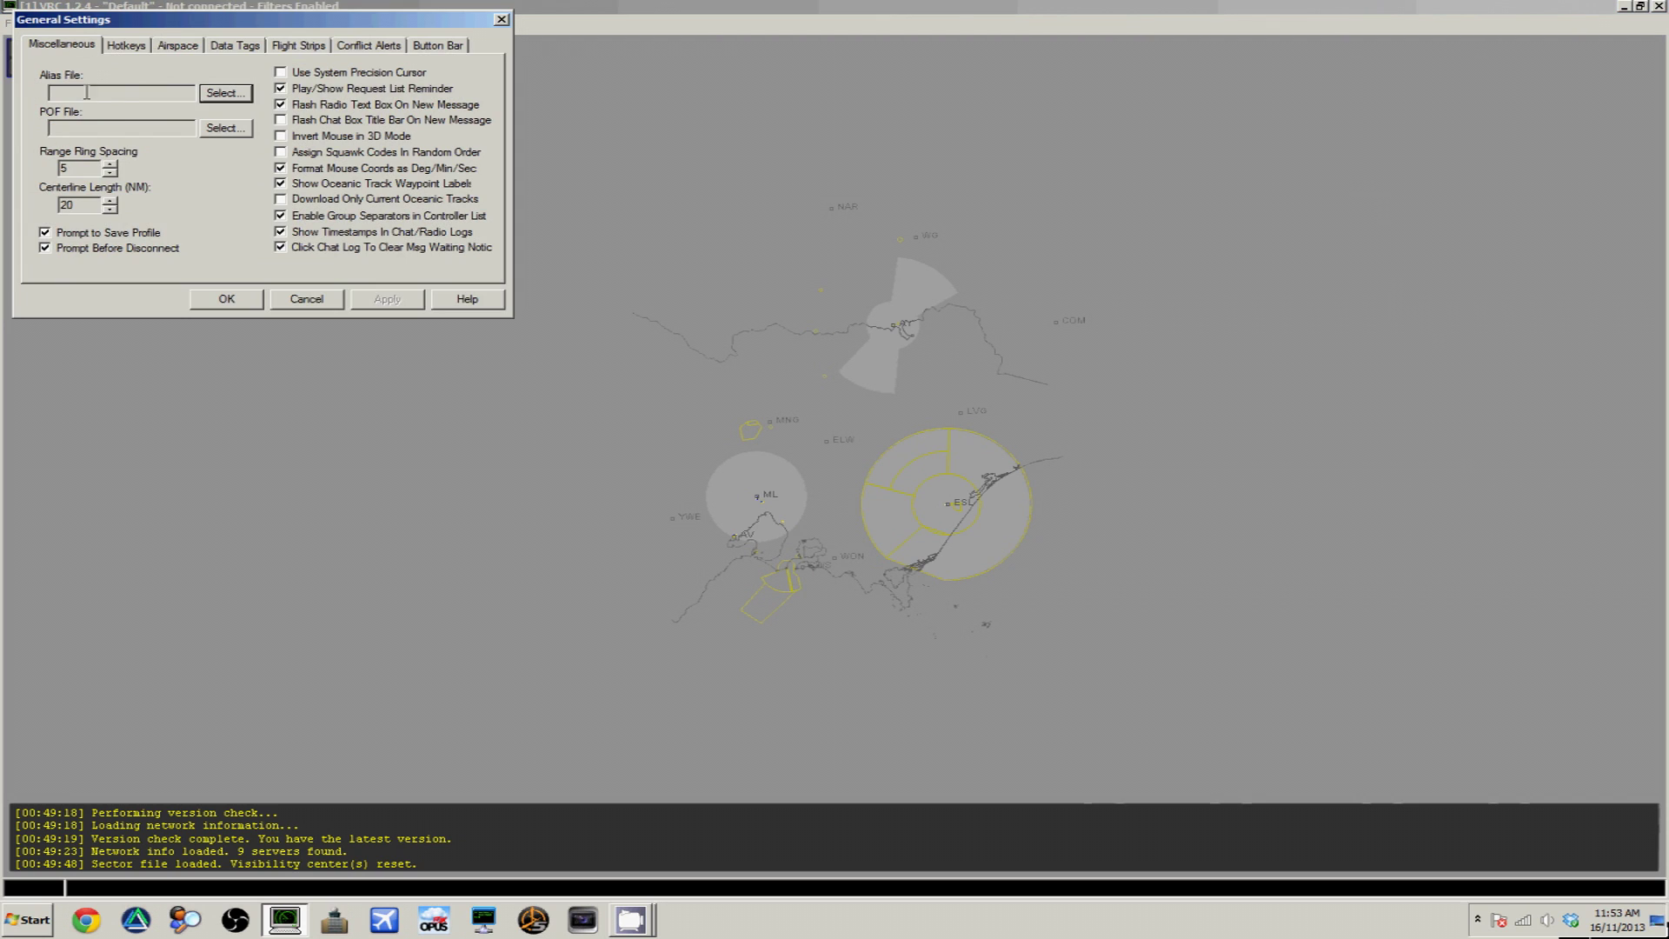
# Set alias.txt as the alias file and ozpof28.pof as the position file
pyautogui.click(228, 93)
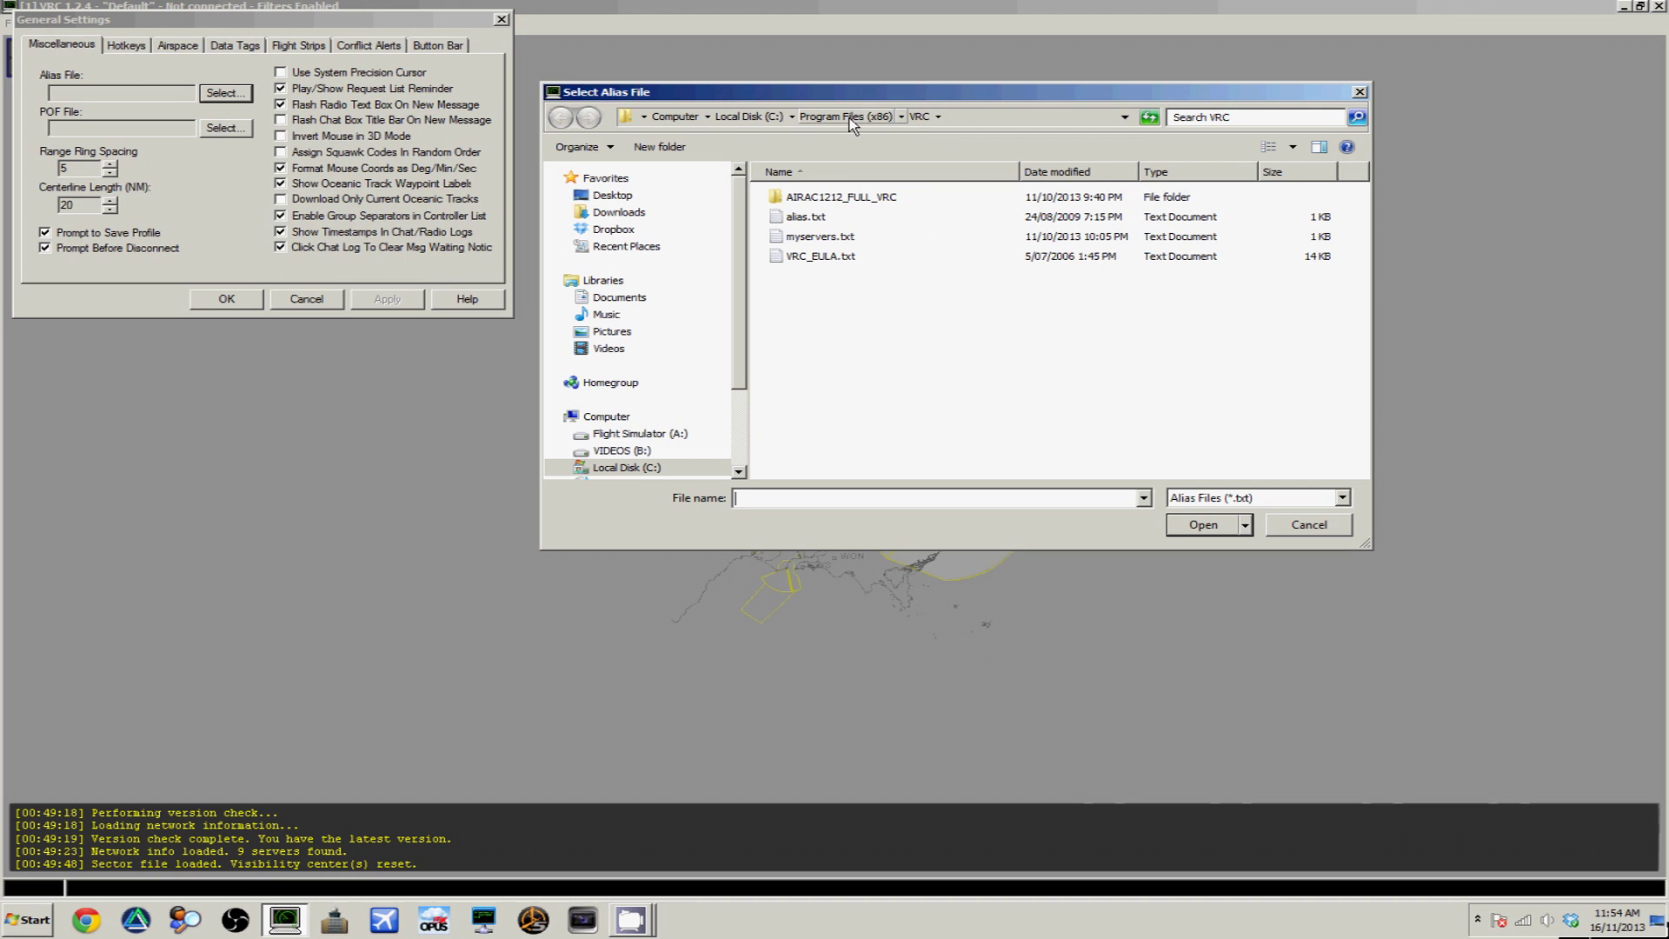
pyautogui.click(864, 220)
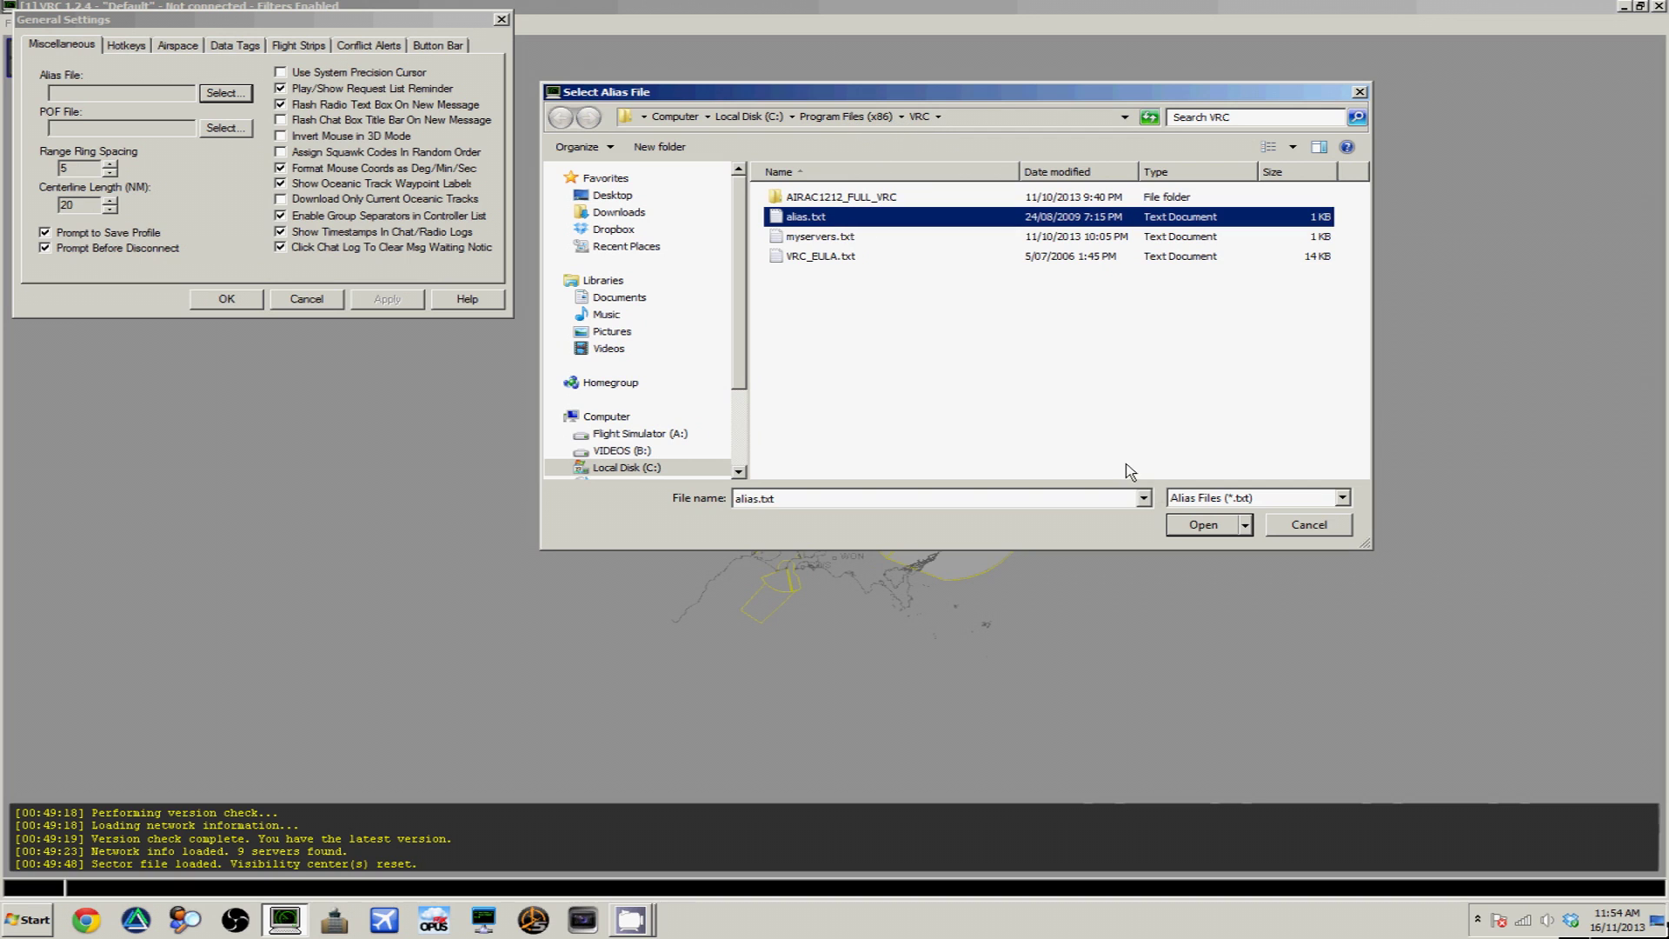
pyautogui.click(1191, 525)
pyautogui.click(213, 130)
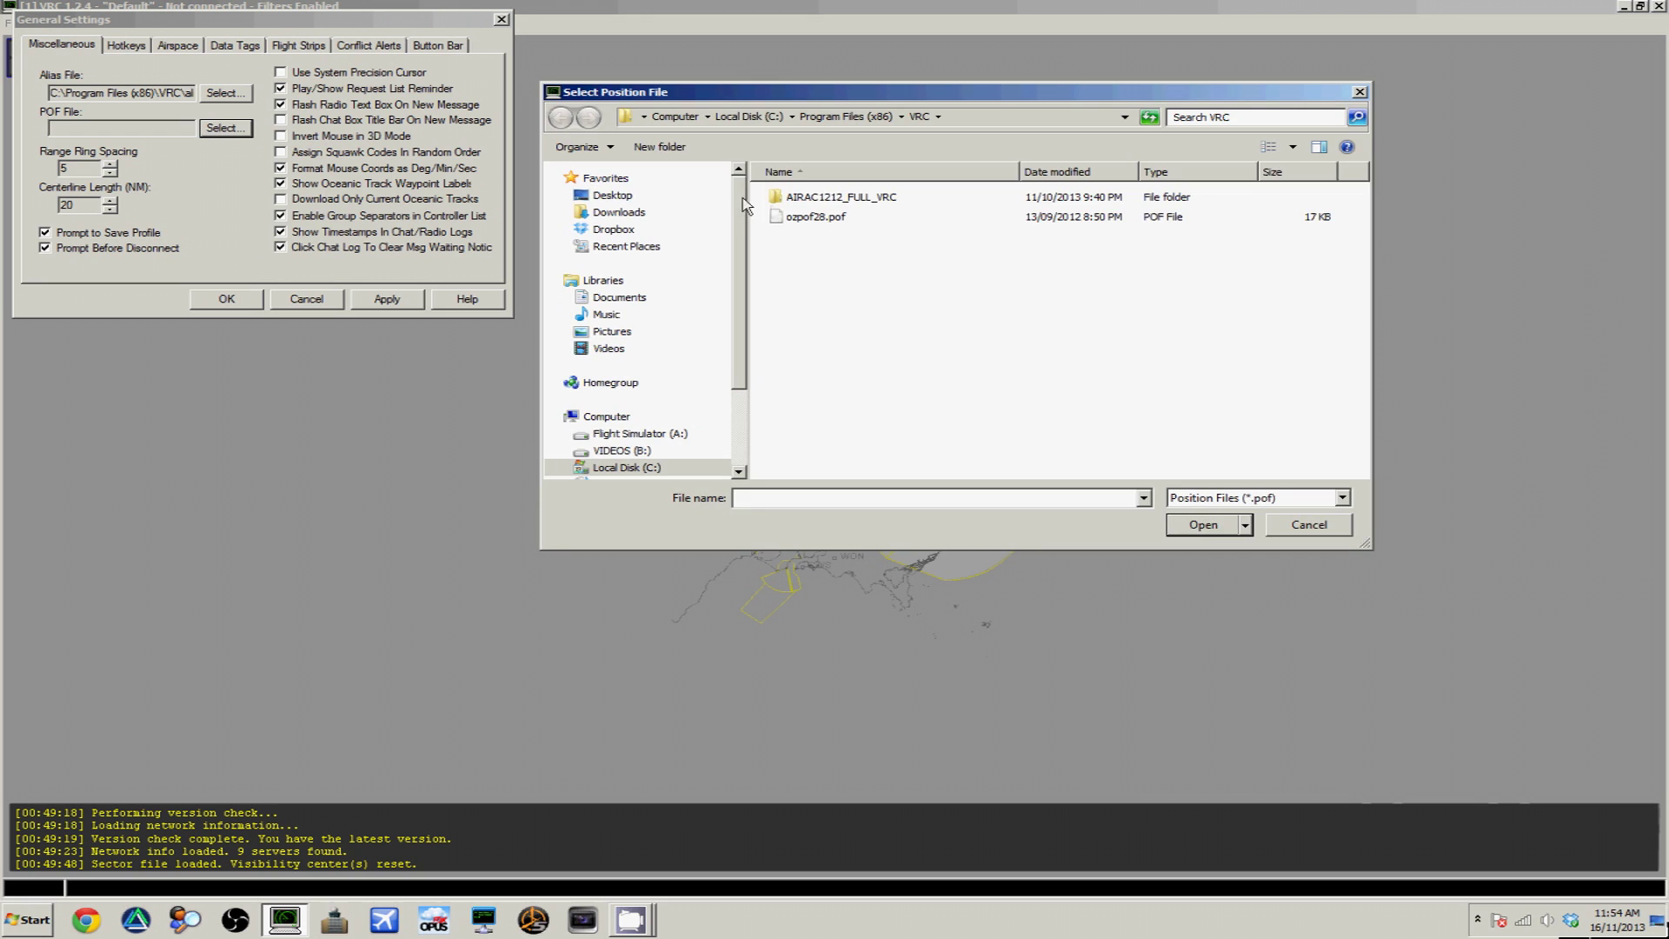
pyautogui.click(855, 220)
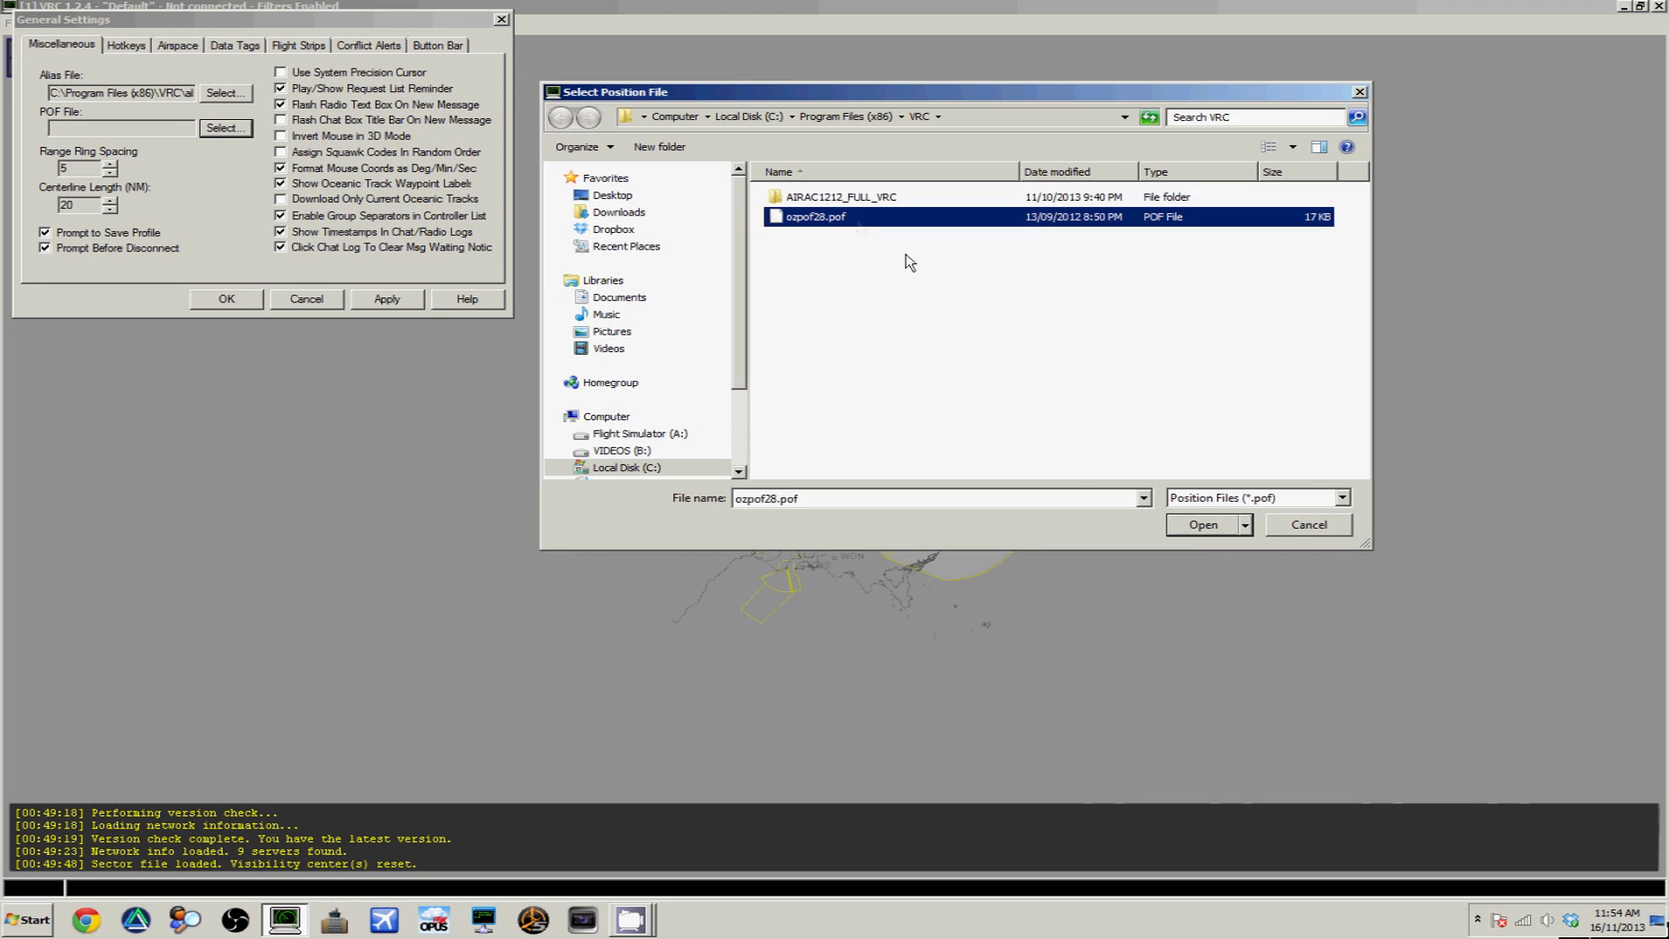
pyautogui.click(1196, 523)
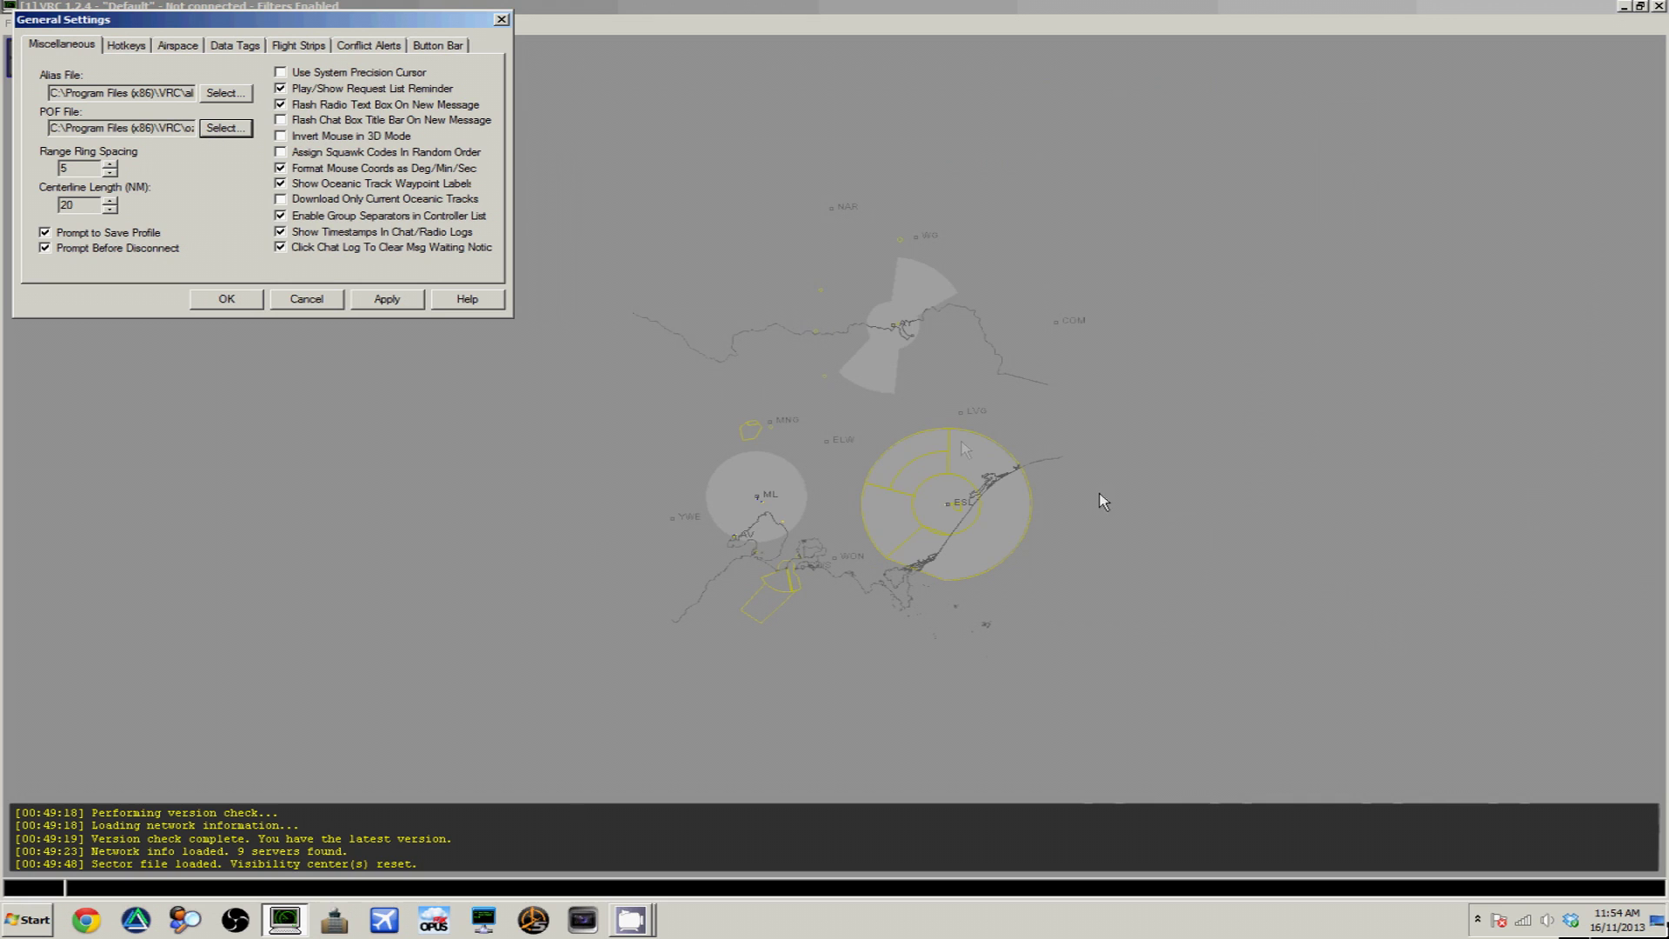
pyautogui.click(127, 48)
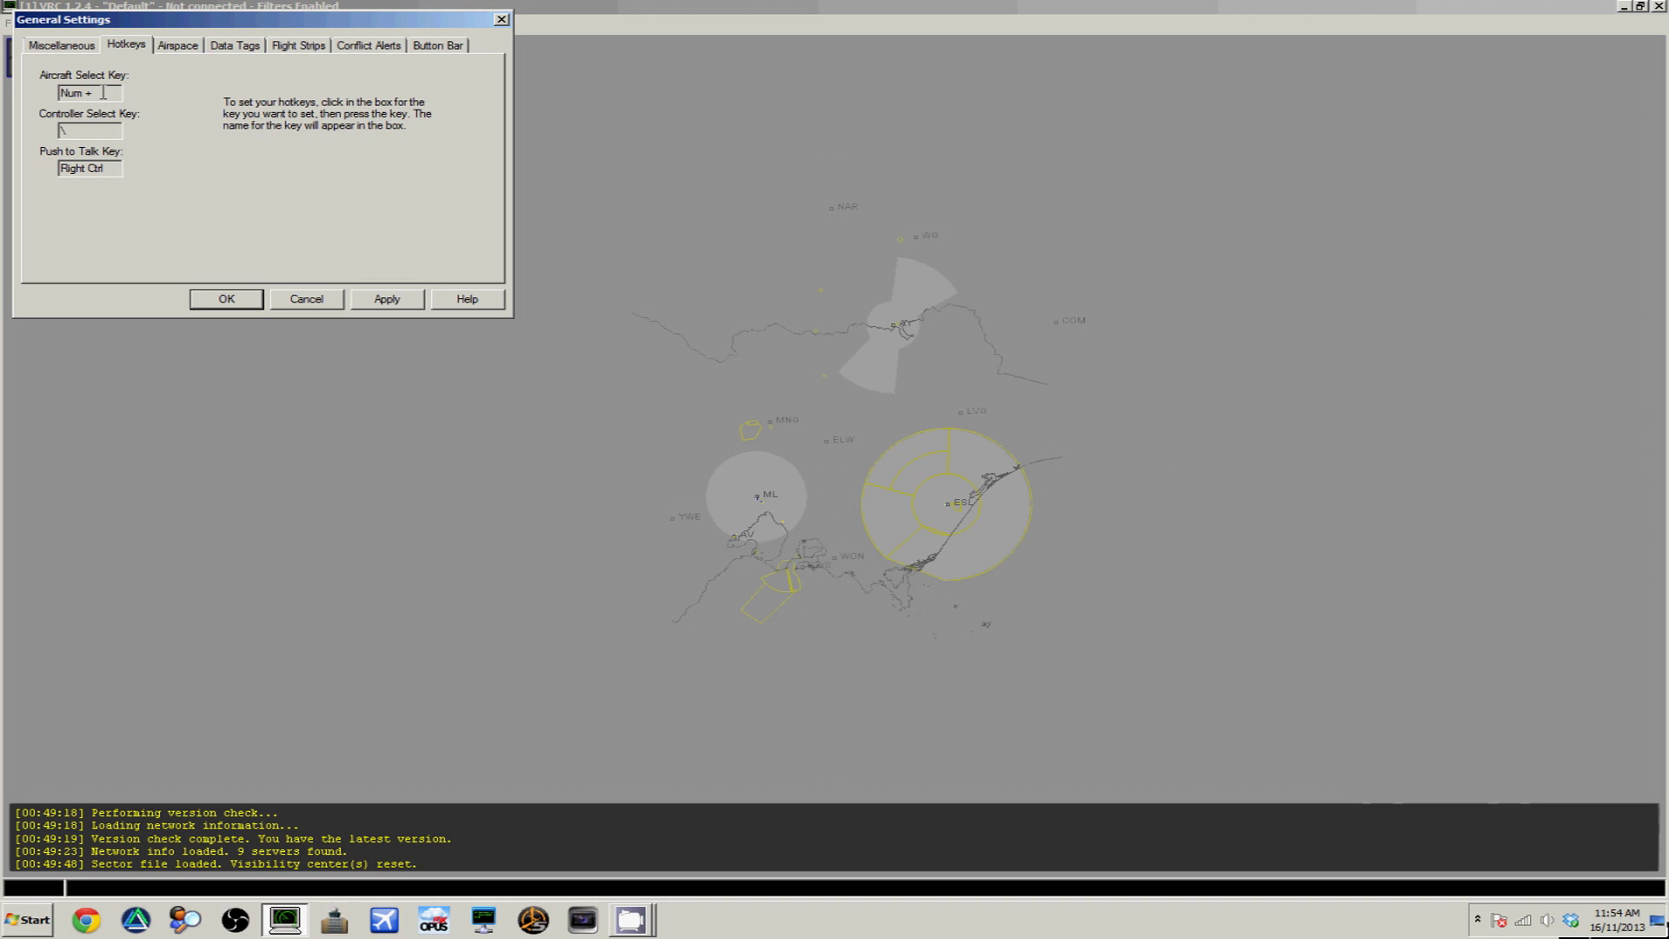
# Clear the Aircraft Select hotkey and keep push-to-talk on Right Ctrl
pyautogui.click(108, 92)
pyautogui.press('ctrl')
pyautogui.press('Control_R')
pyautogui.click(178, 47)
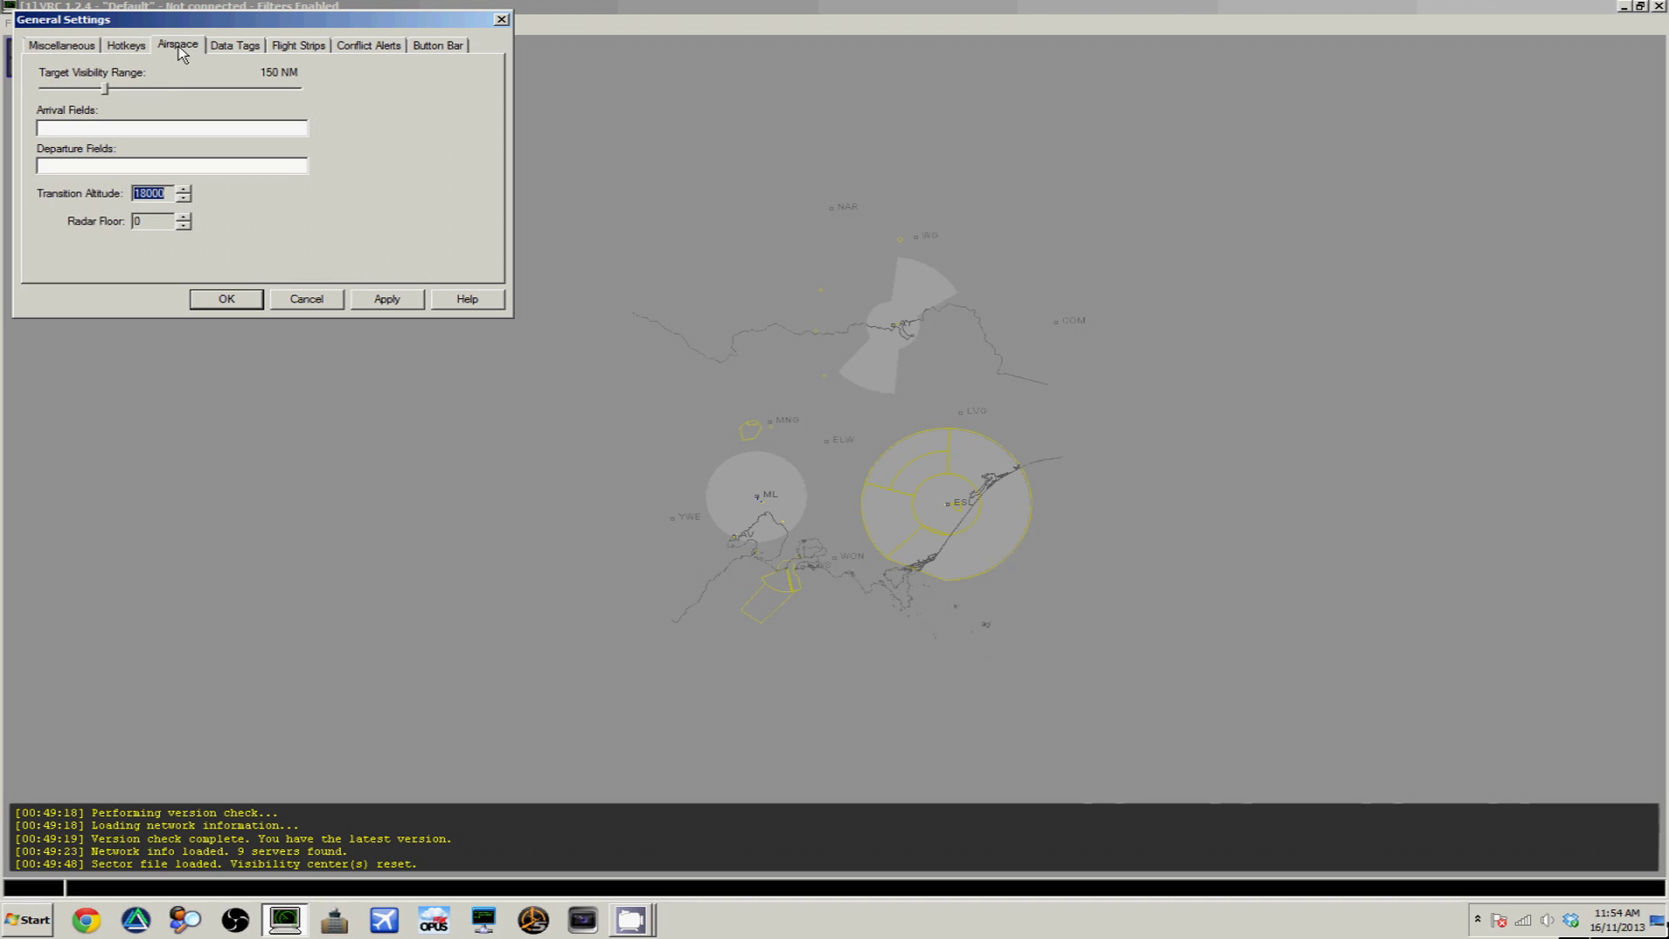
# Widen the target visibility range and enter YMML as the arrival field
pyautogui.moveTo(106, 90); pyautogui.dragTo(50, 94)
pyautogui.moveTo(50, 95); pyautogui.dragTo(171, 102)
pyautogui.click(141, 126)
pyautogui.write('YMMLYMML')
# Review the Data Tags, Flight Strips and Button Bar tabs, then apply and close General Settings
pyautogui.click(230, 45)
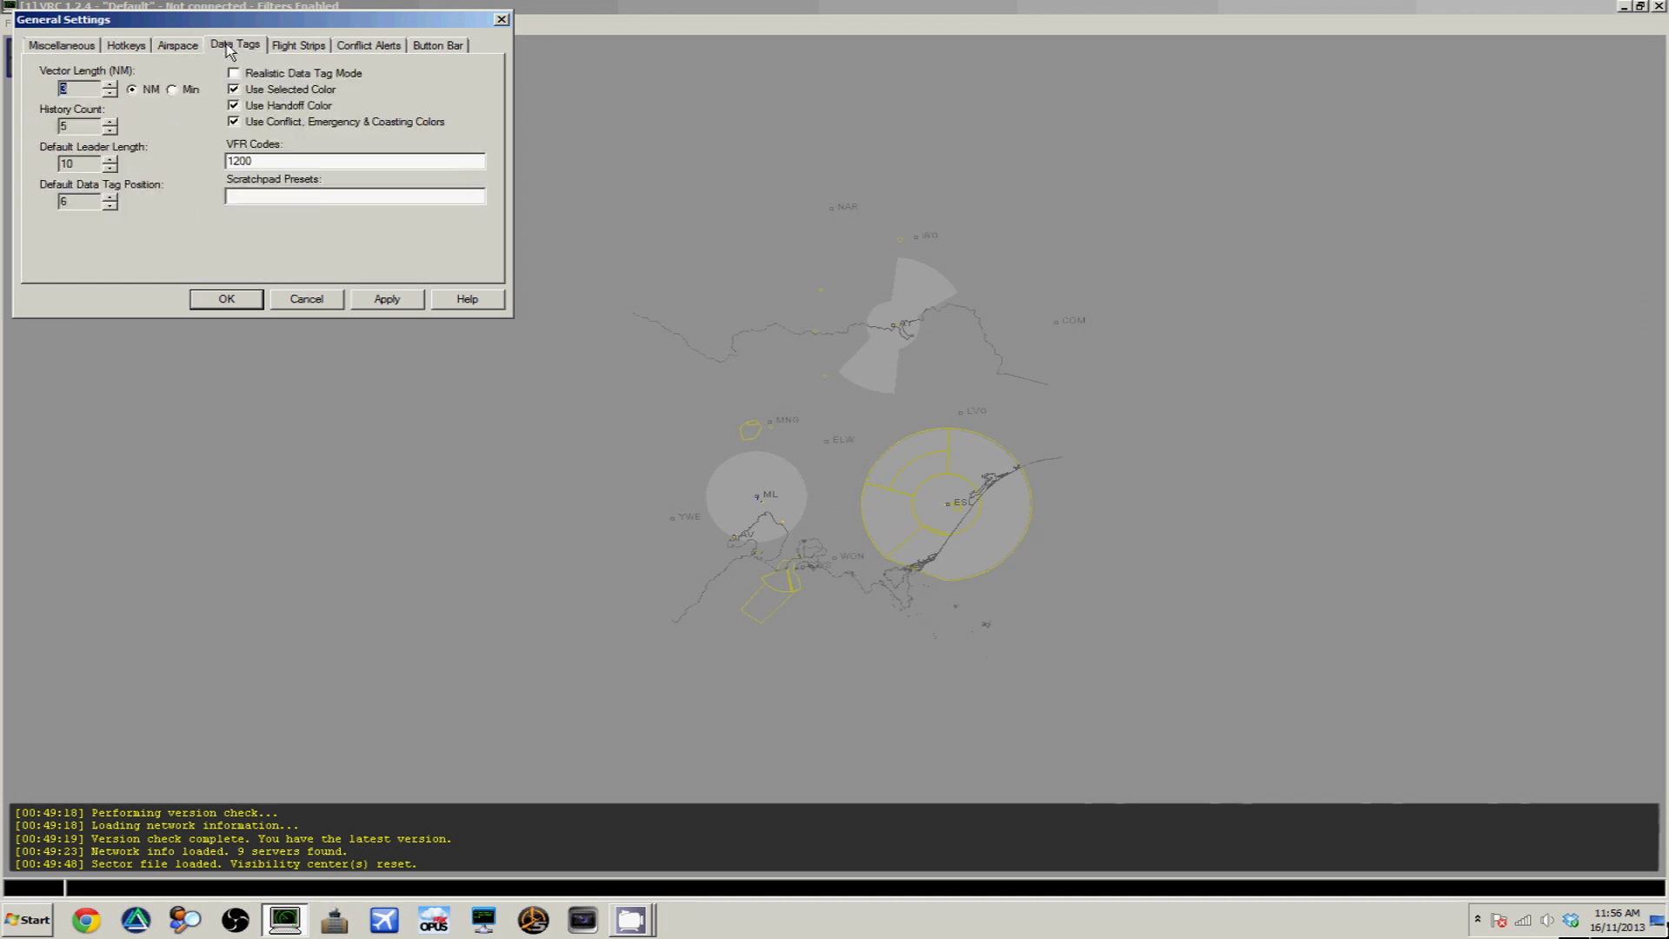
pyautogui.click(292, 48)
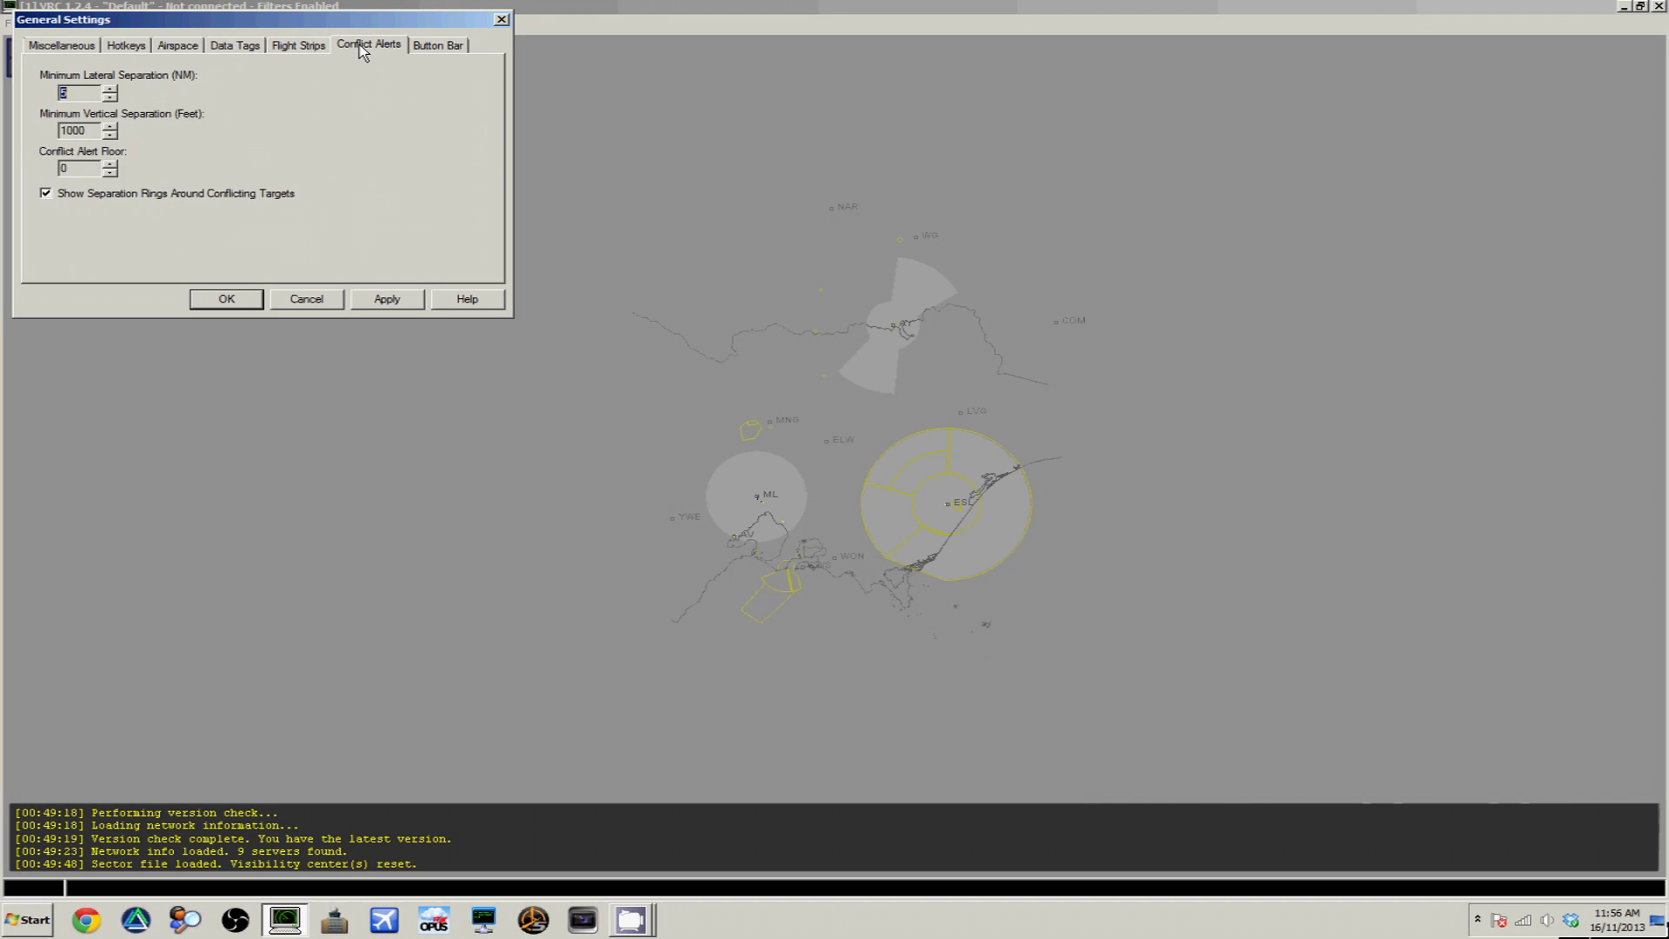
pyautogui.click(428, 49)
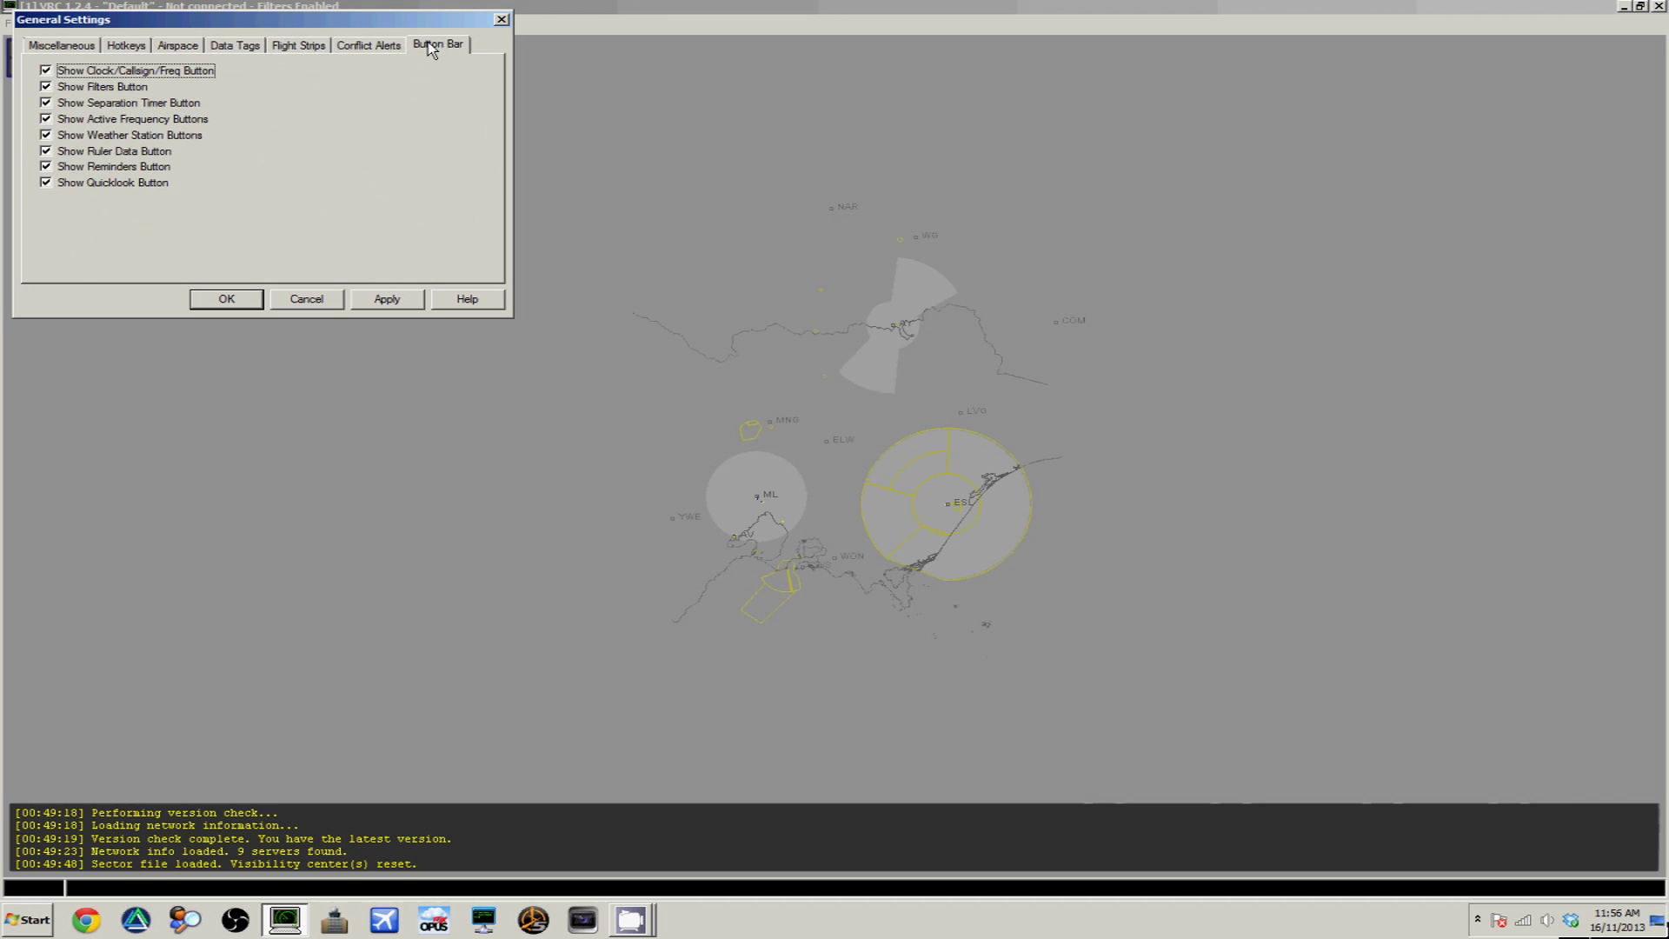
pyautogui.click(413, 298)
pyautogui.click(240, 299)
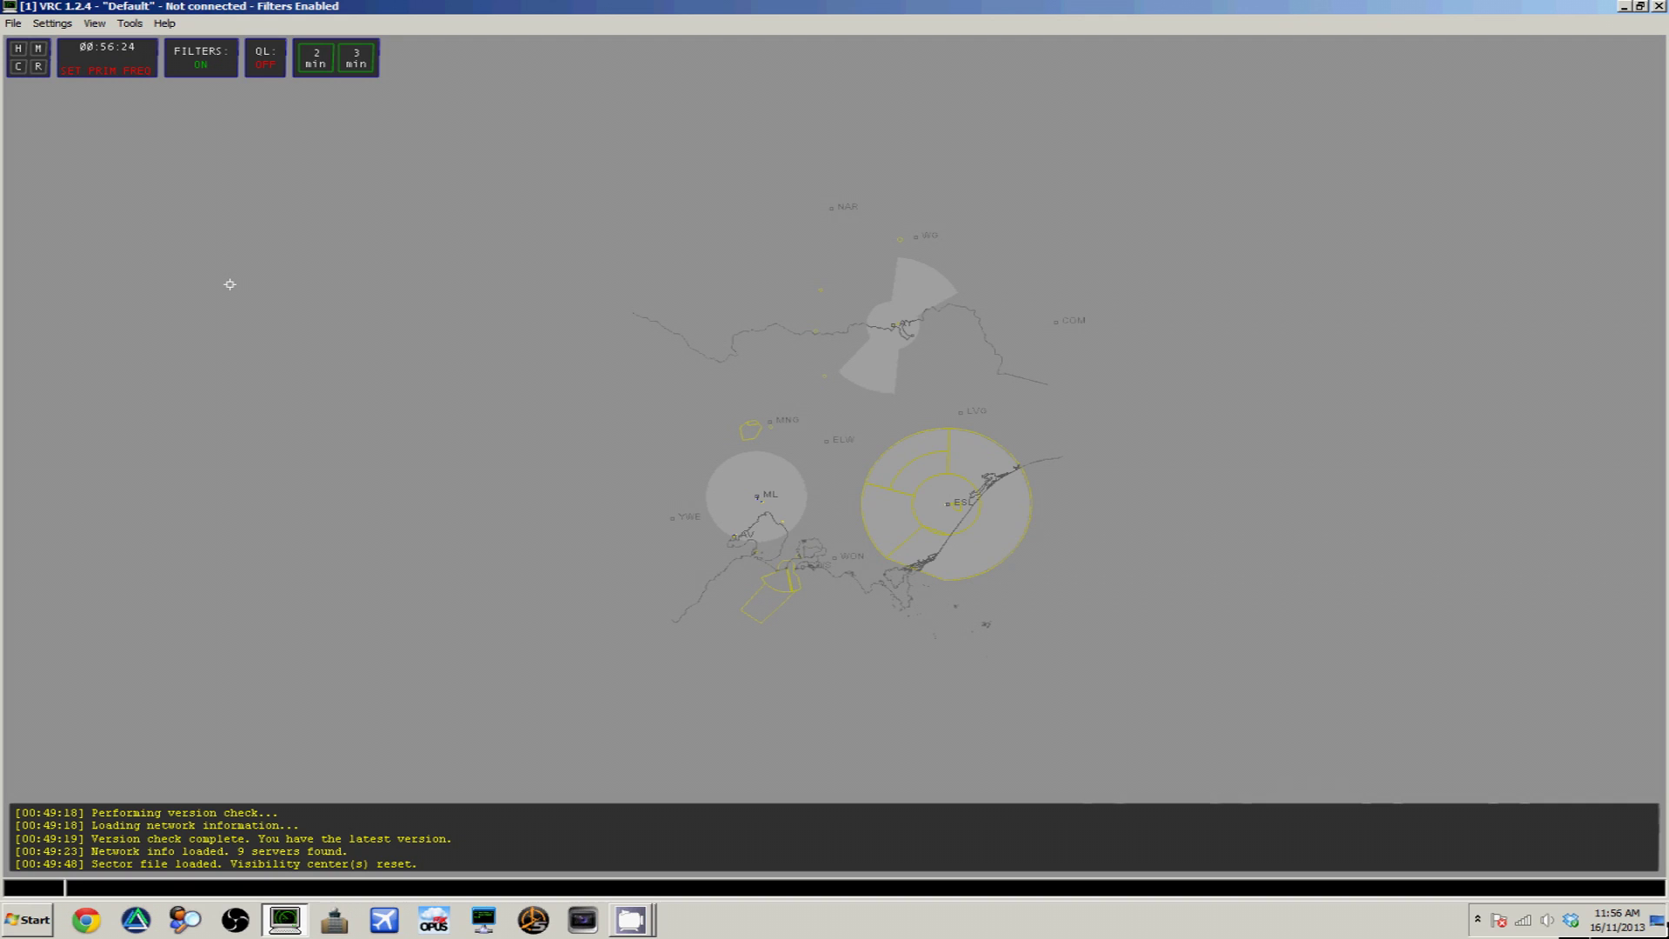
# Run .vis YMML to centre the visibility circle on Melbourne
pyautogui.write('vis YMML')
pyautogui.press('Return')
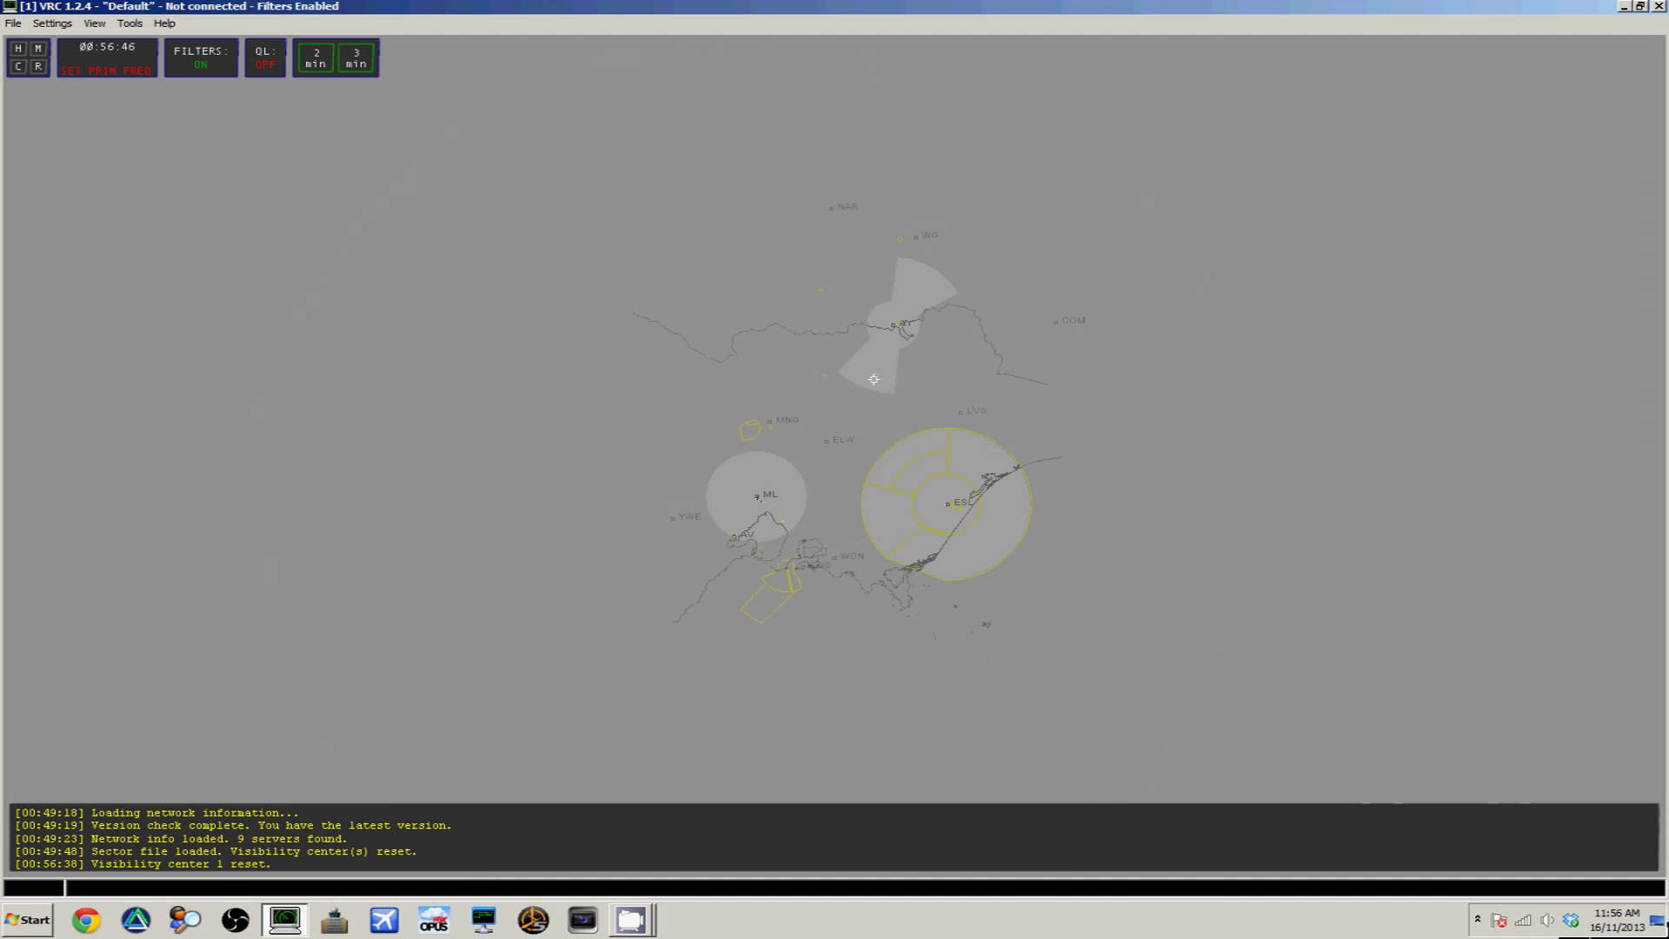
pyautogui.click(52, 24)
pyautogui.click(87, 112)
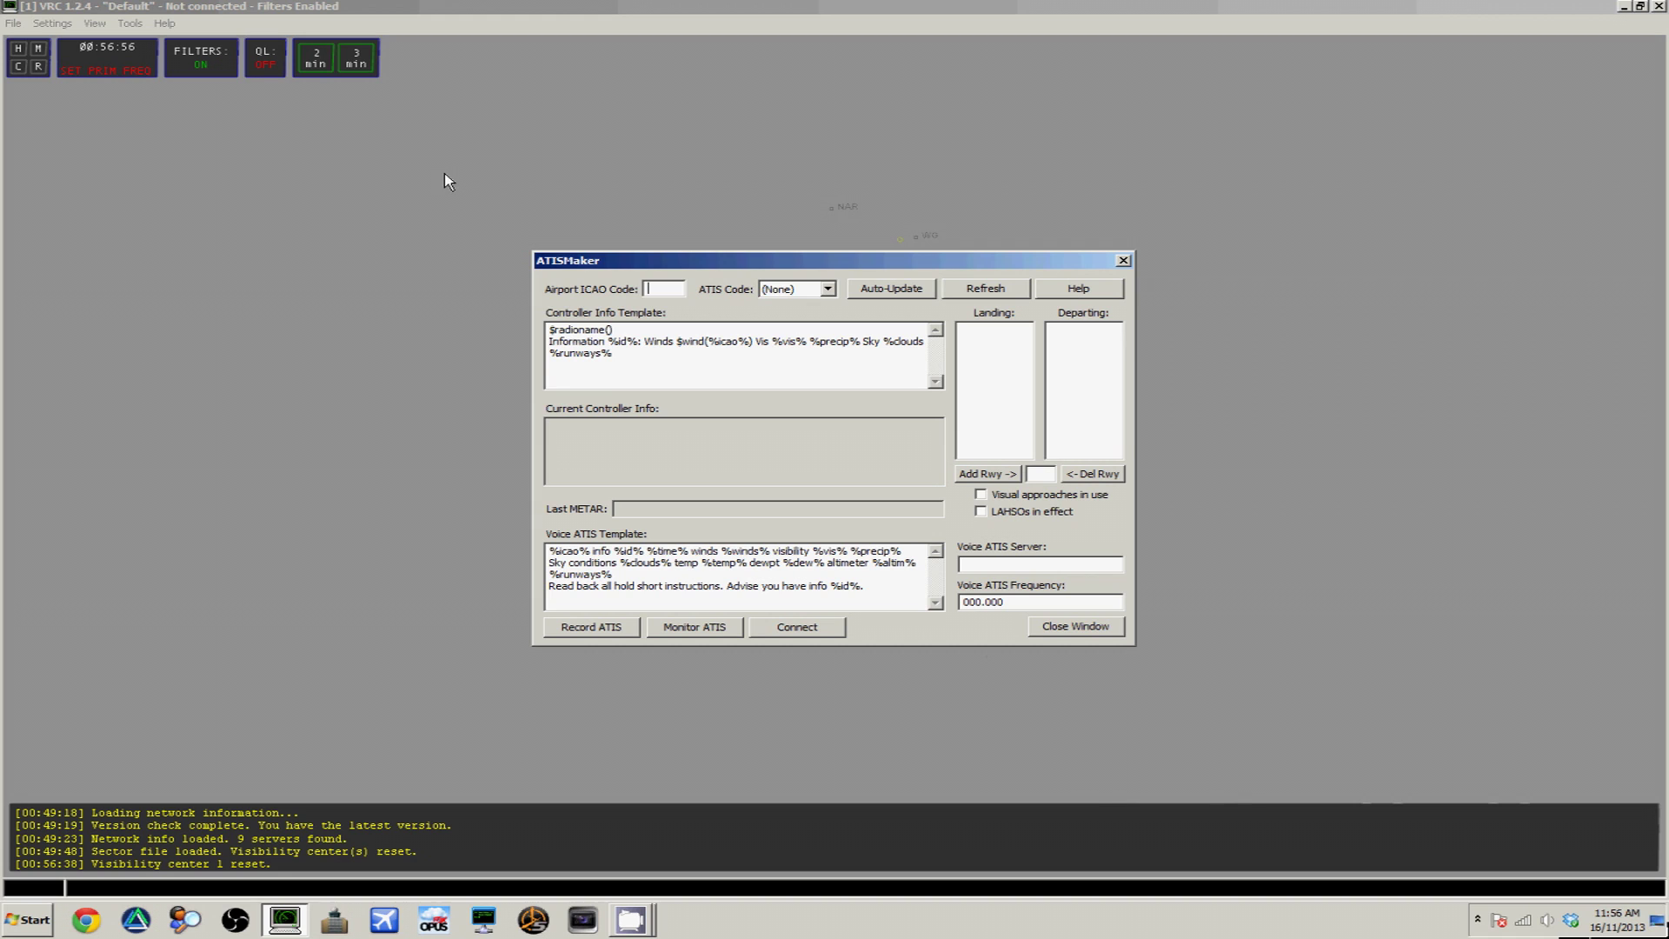
pyautogui.click(1072, 628)
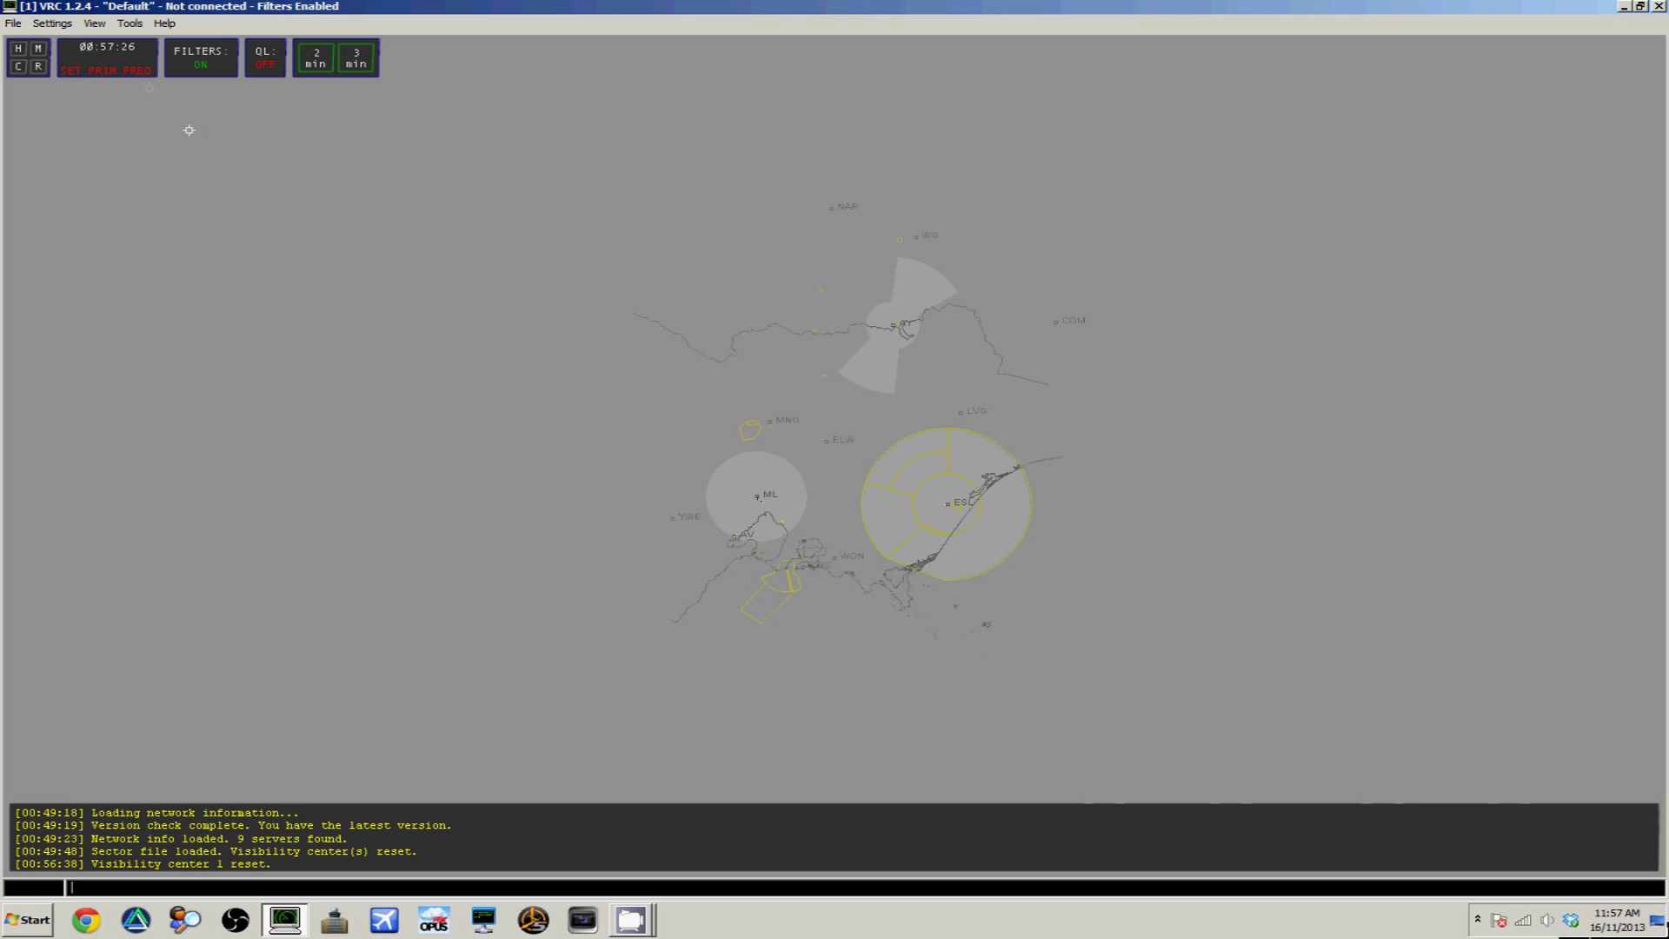
pyautogui.click(52, 24)
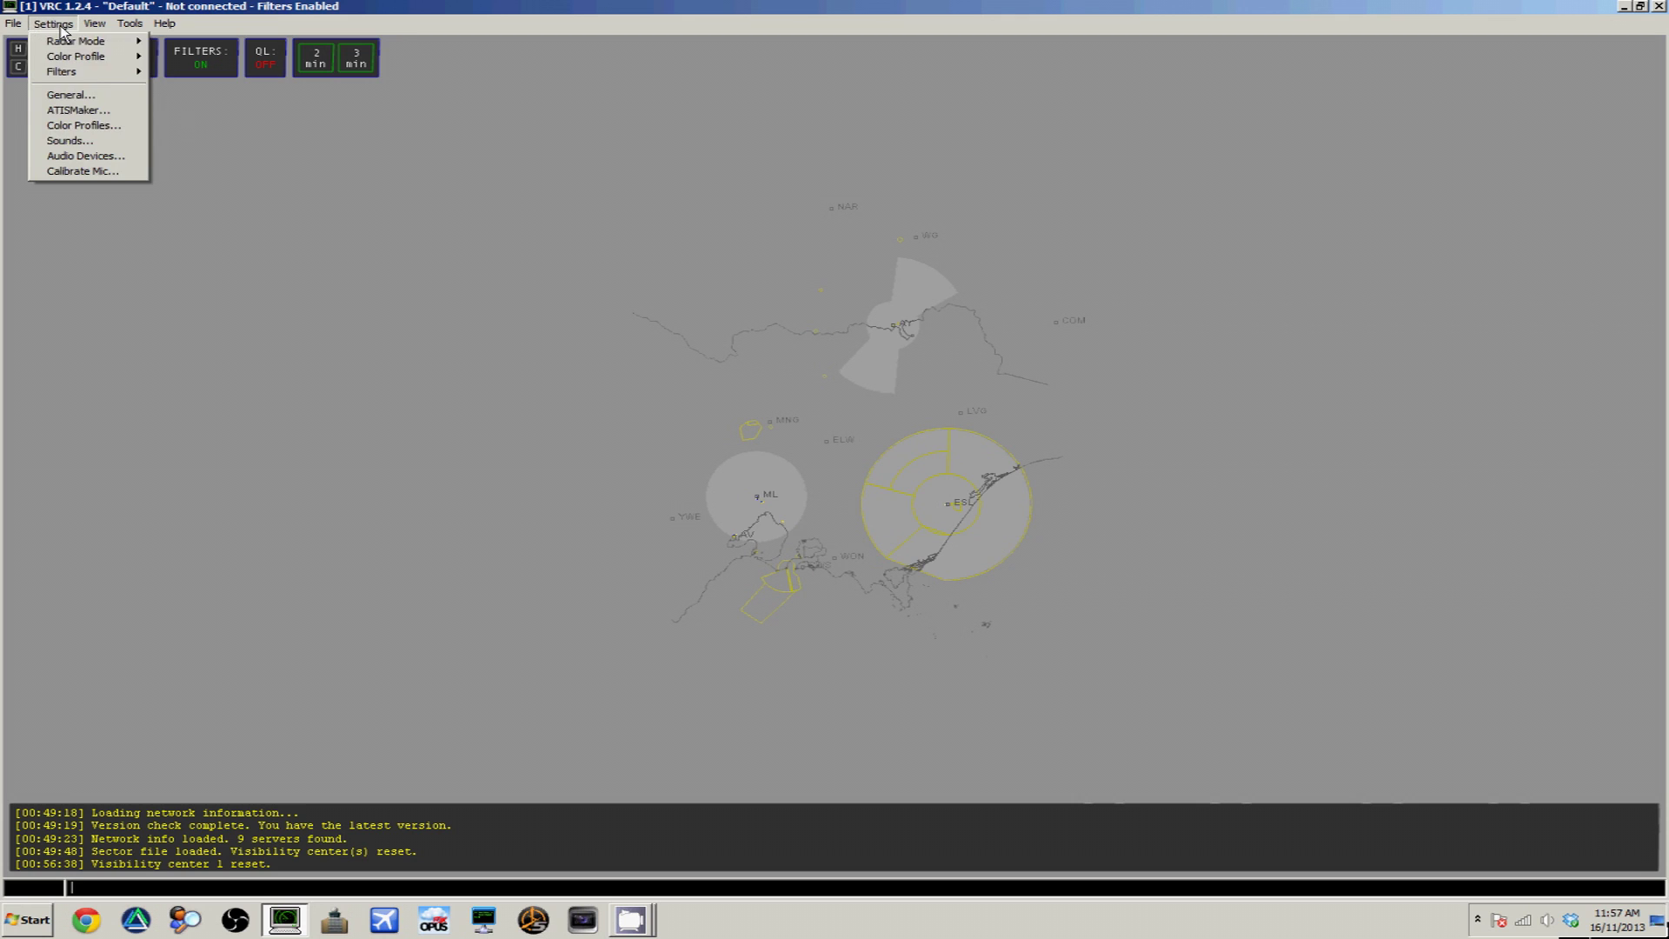
pyautogui.click(87, 157)
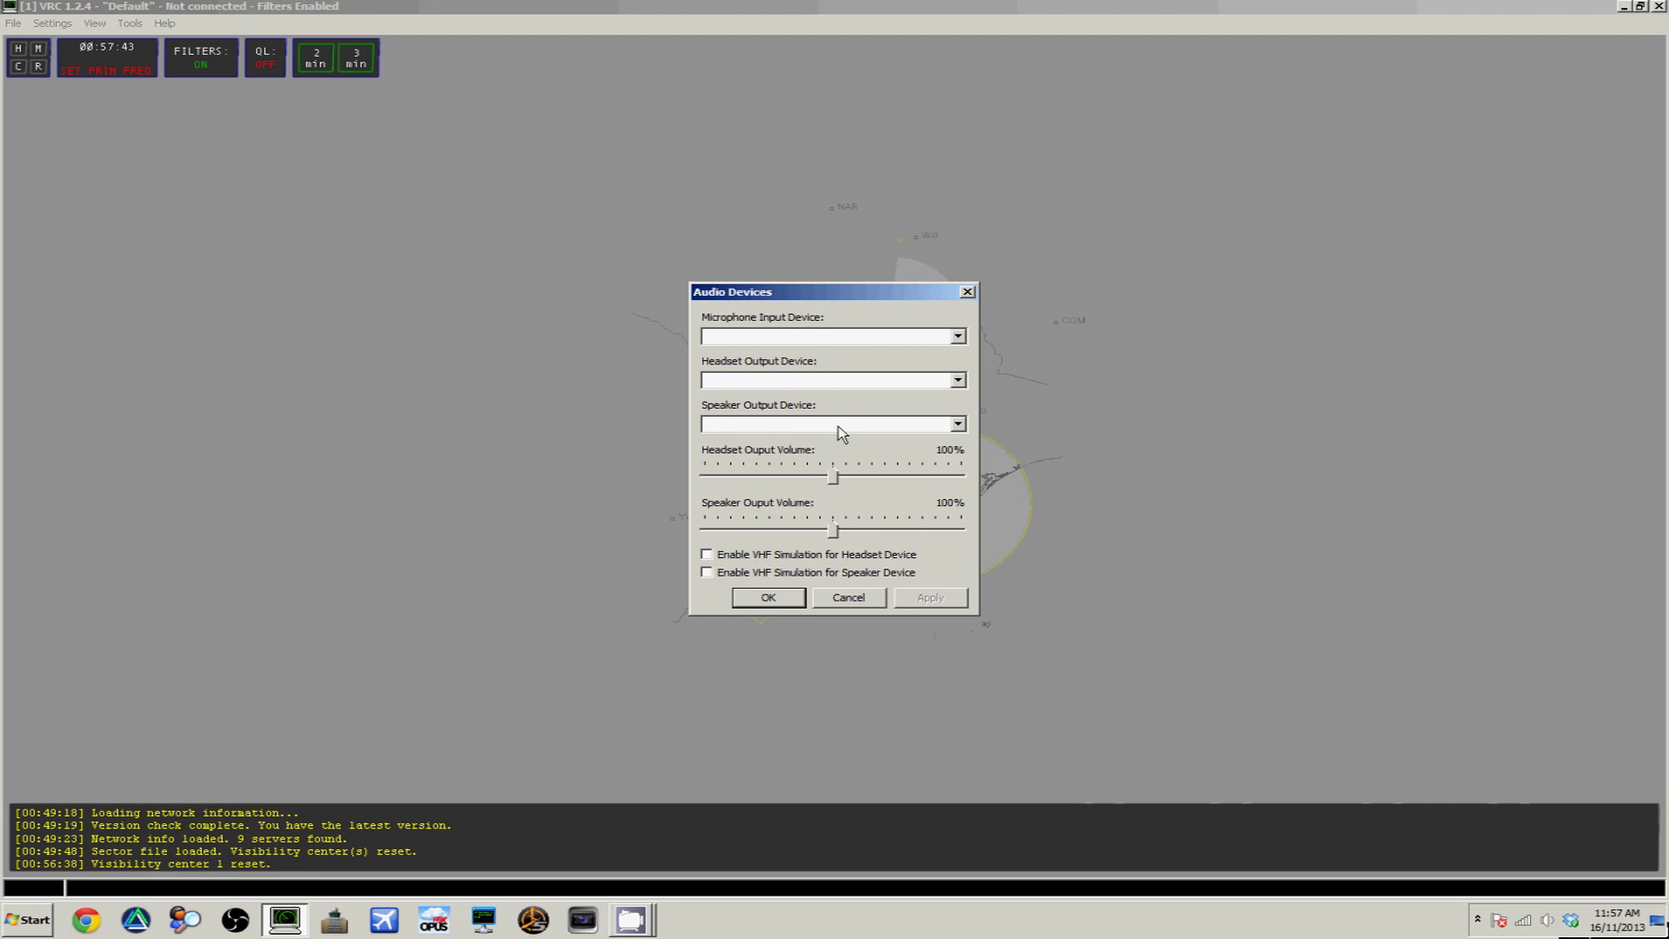
# Choose the DirectSound Logitech USB Headset for microphone and headset output, then apply and OK
pyautogui.click(915, 338)
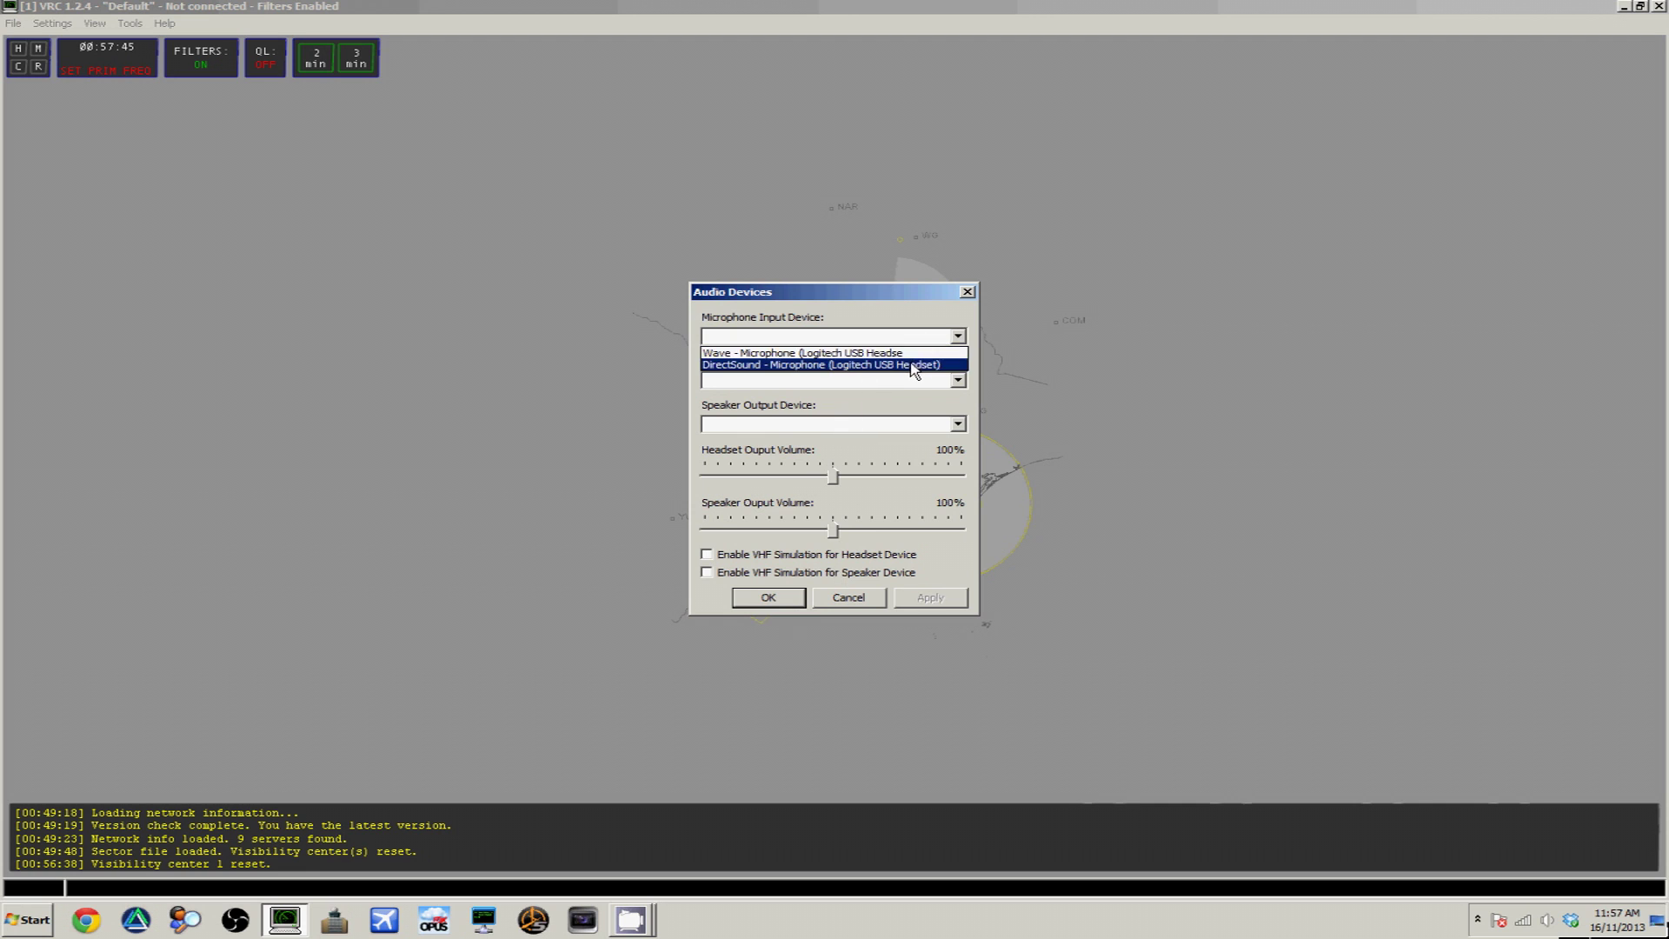
pyautogui.click(915, 364)
pyautogui.click(891, 381)
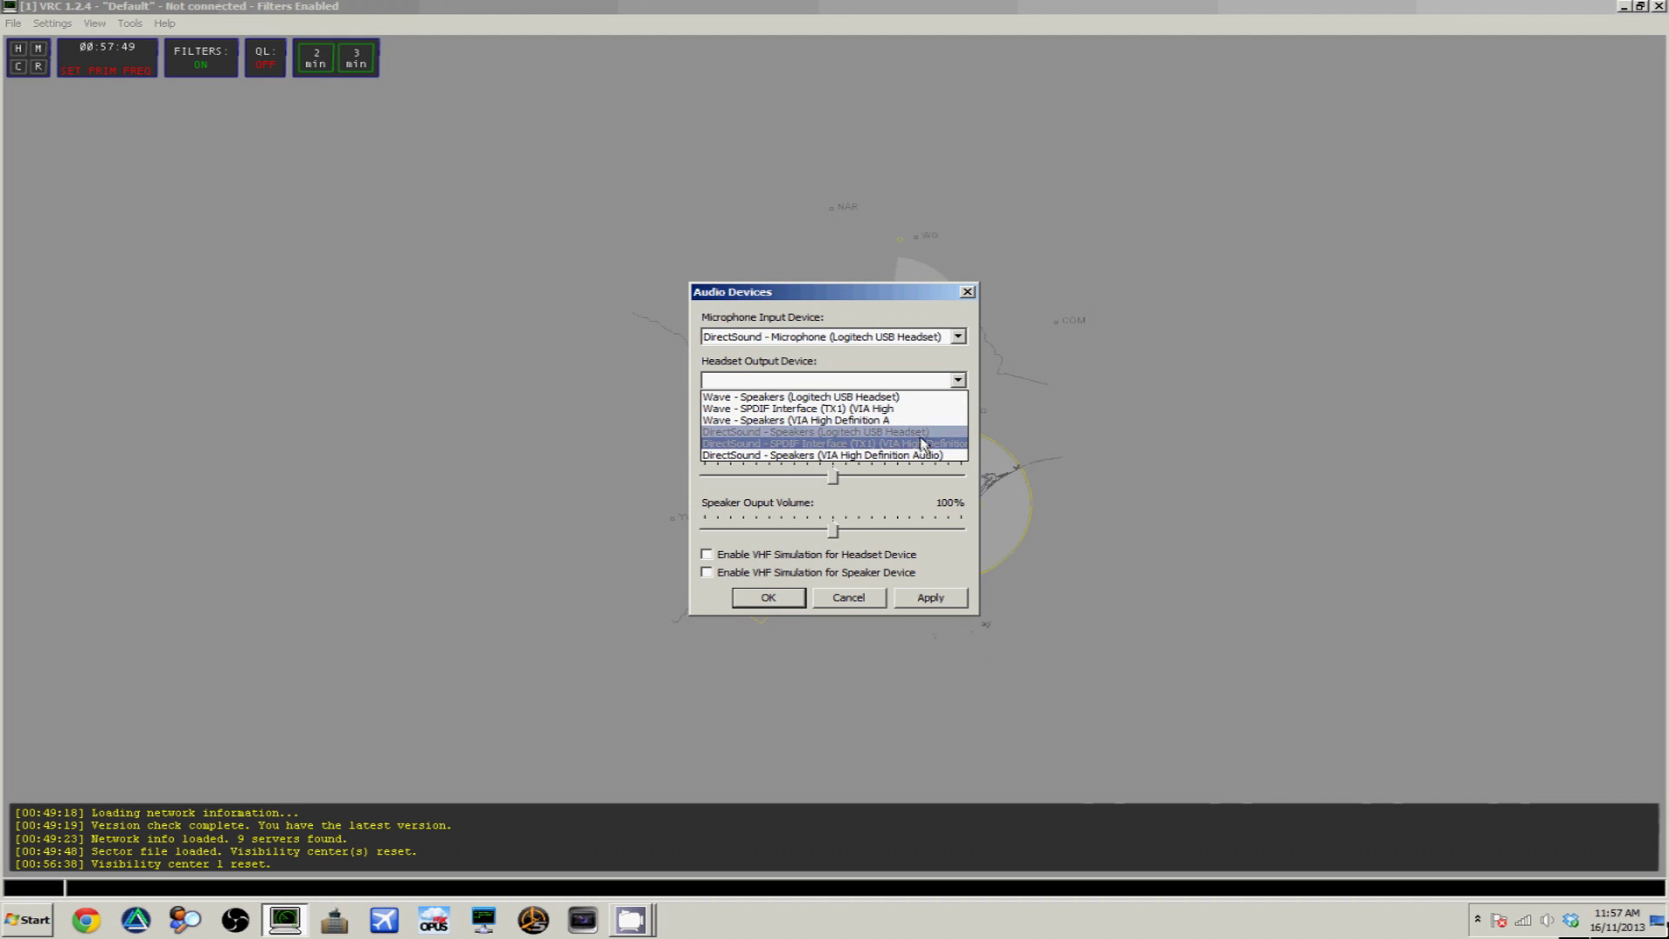
pyautogui.click(880, 432)
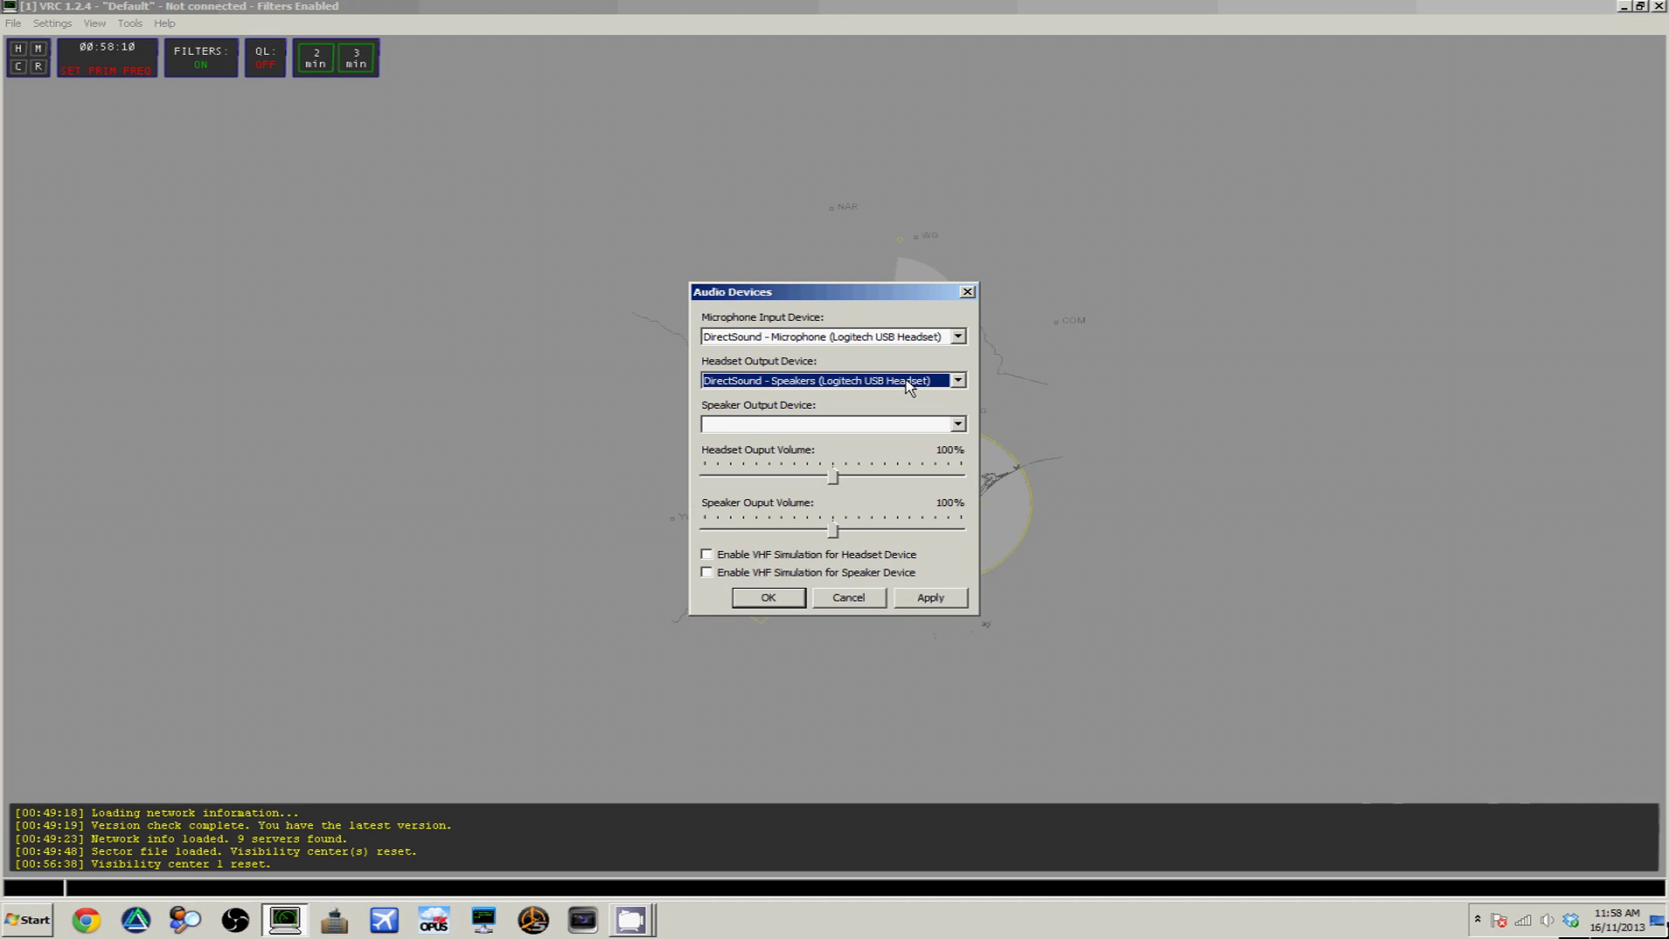
pyautogui.click(929, 599)
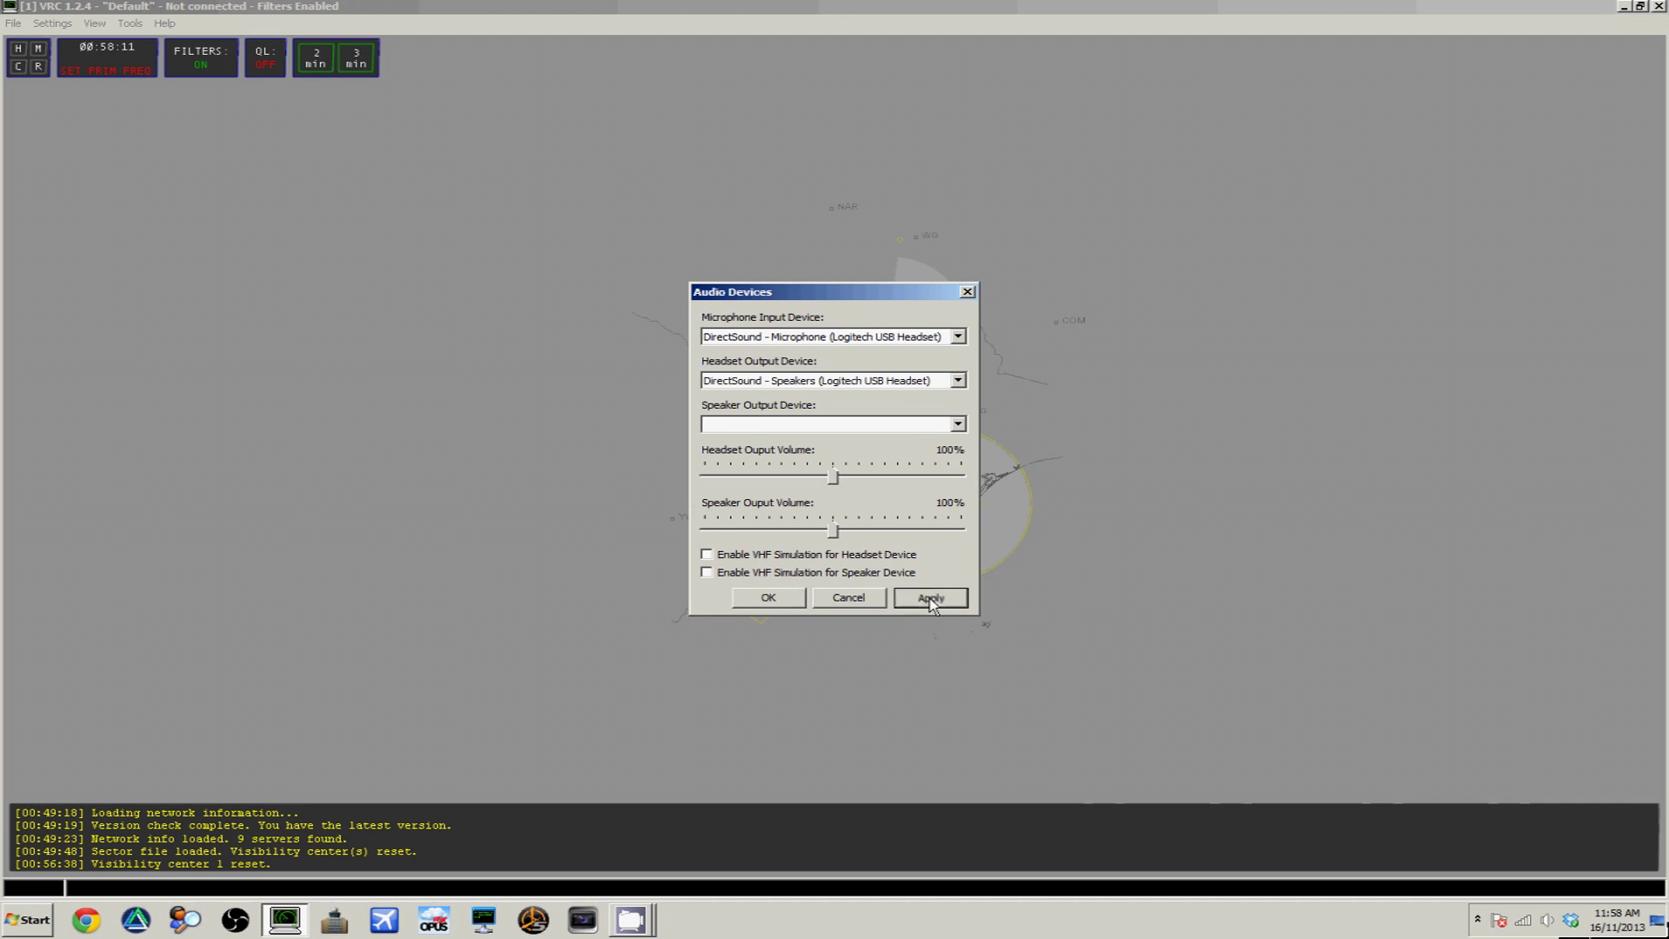
pyautogui.click(781, 597)
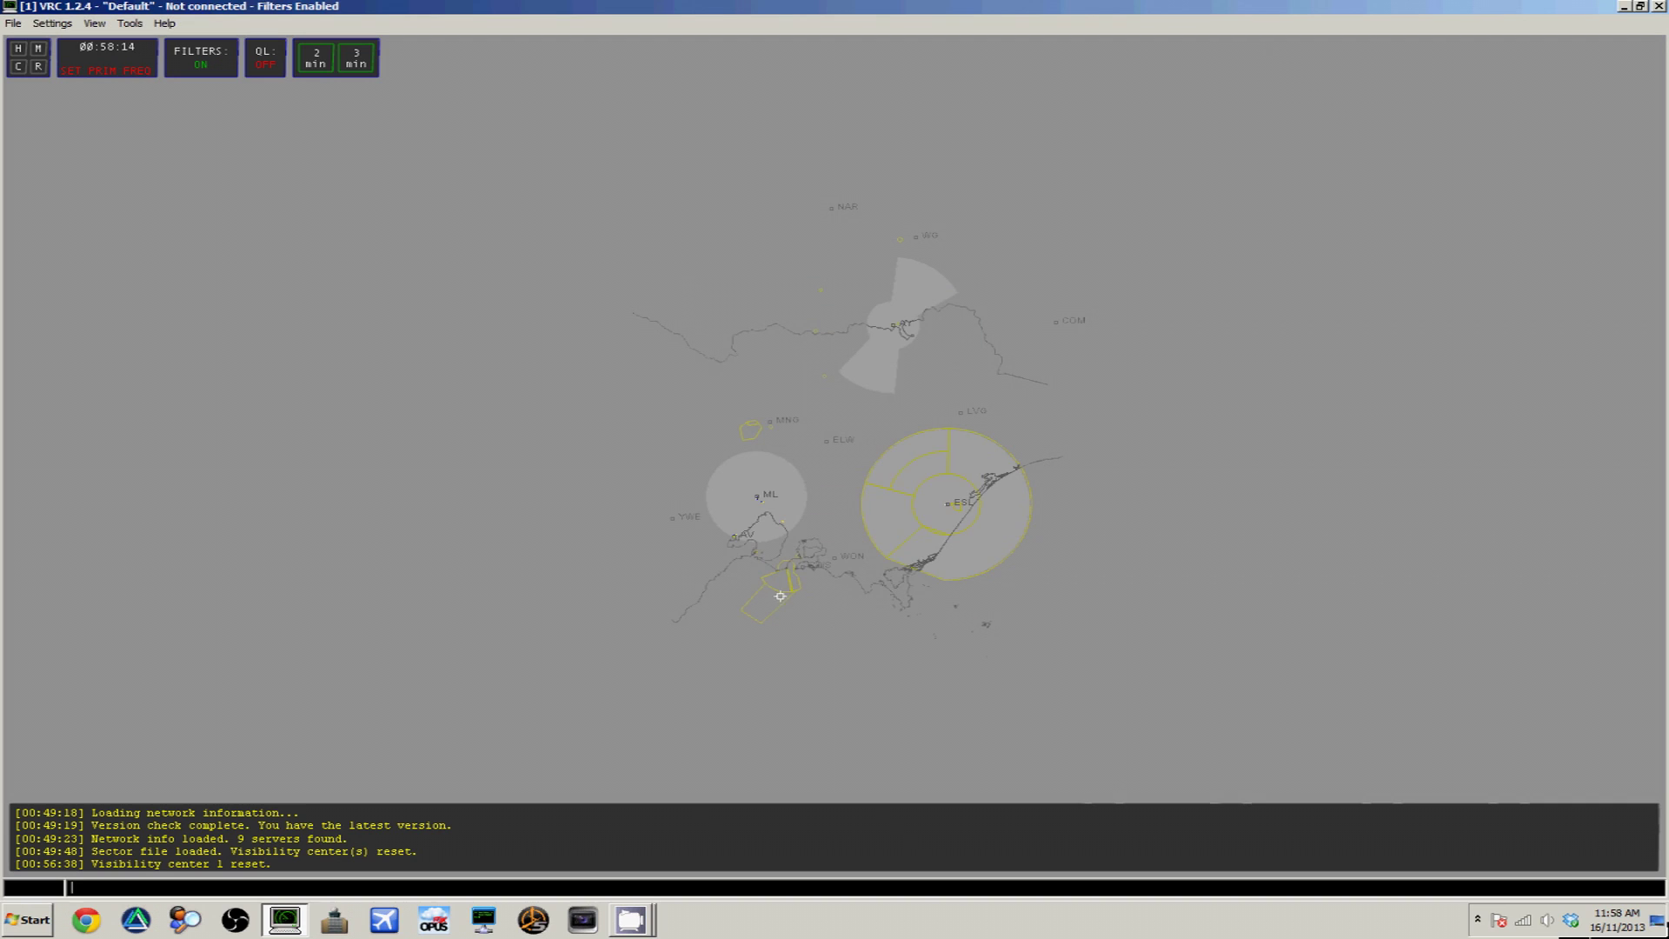
# Turn on Static Text and Low Boundaries from the View menu
pyautogui.click(95, 24)
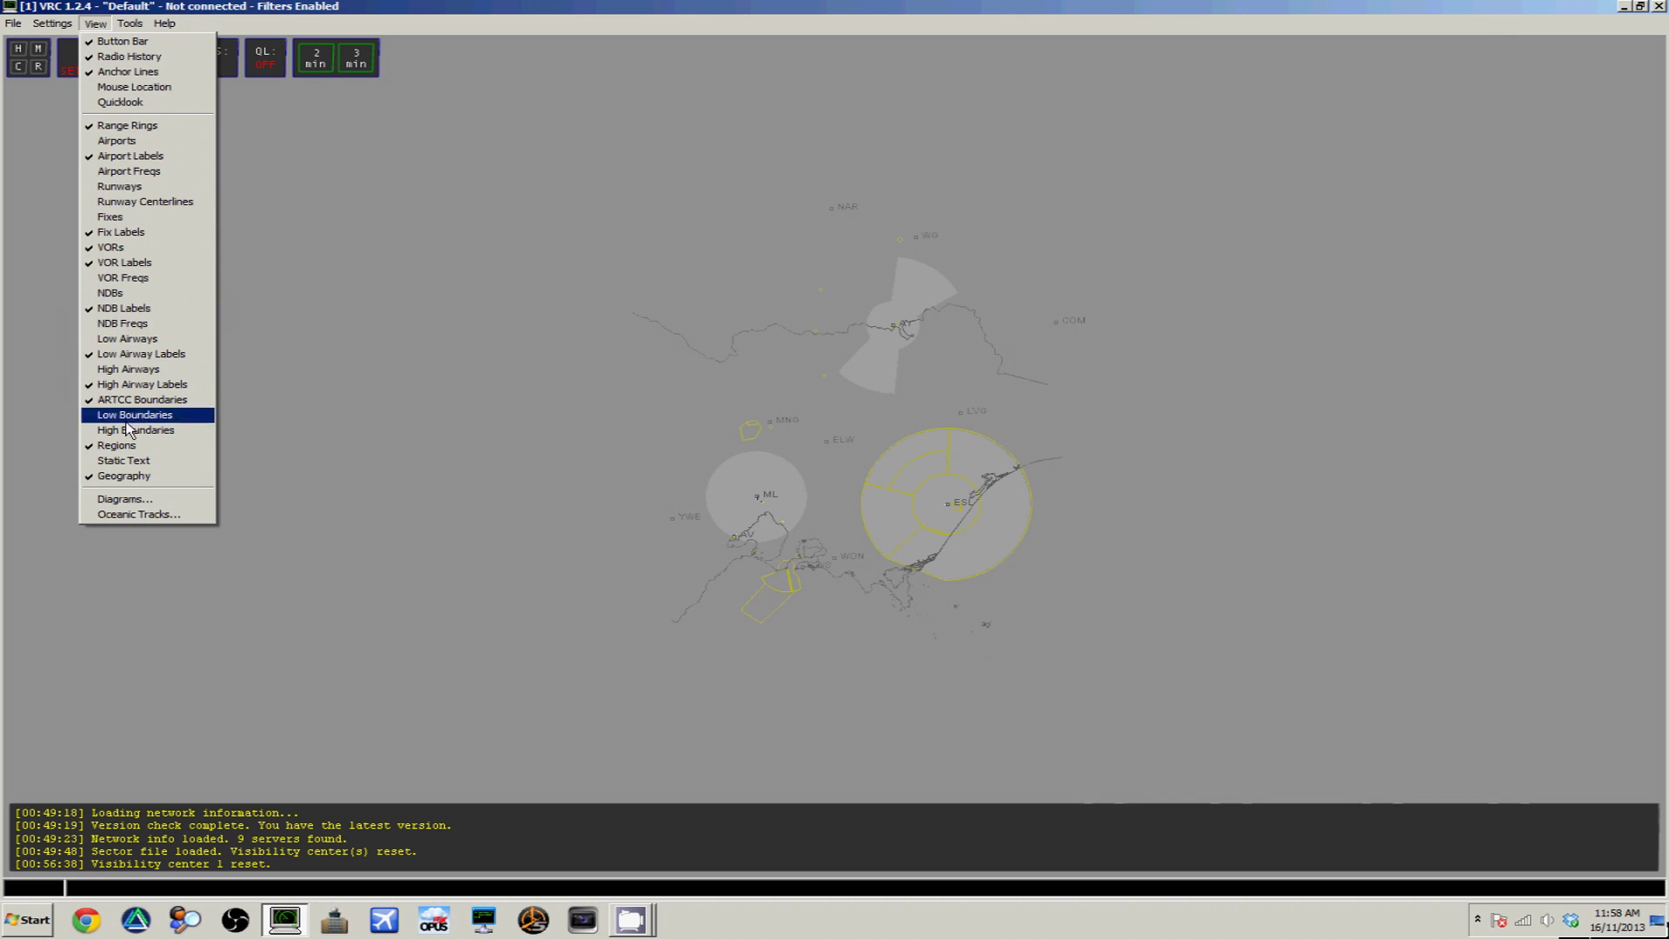
pyautogui.click(119, 462)
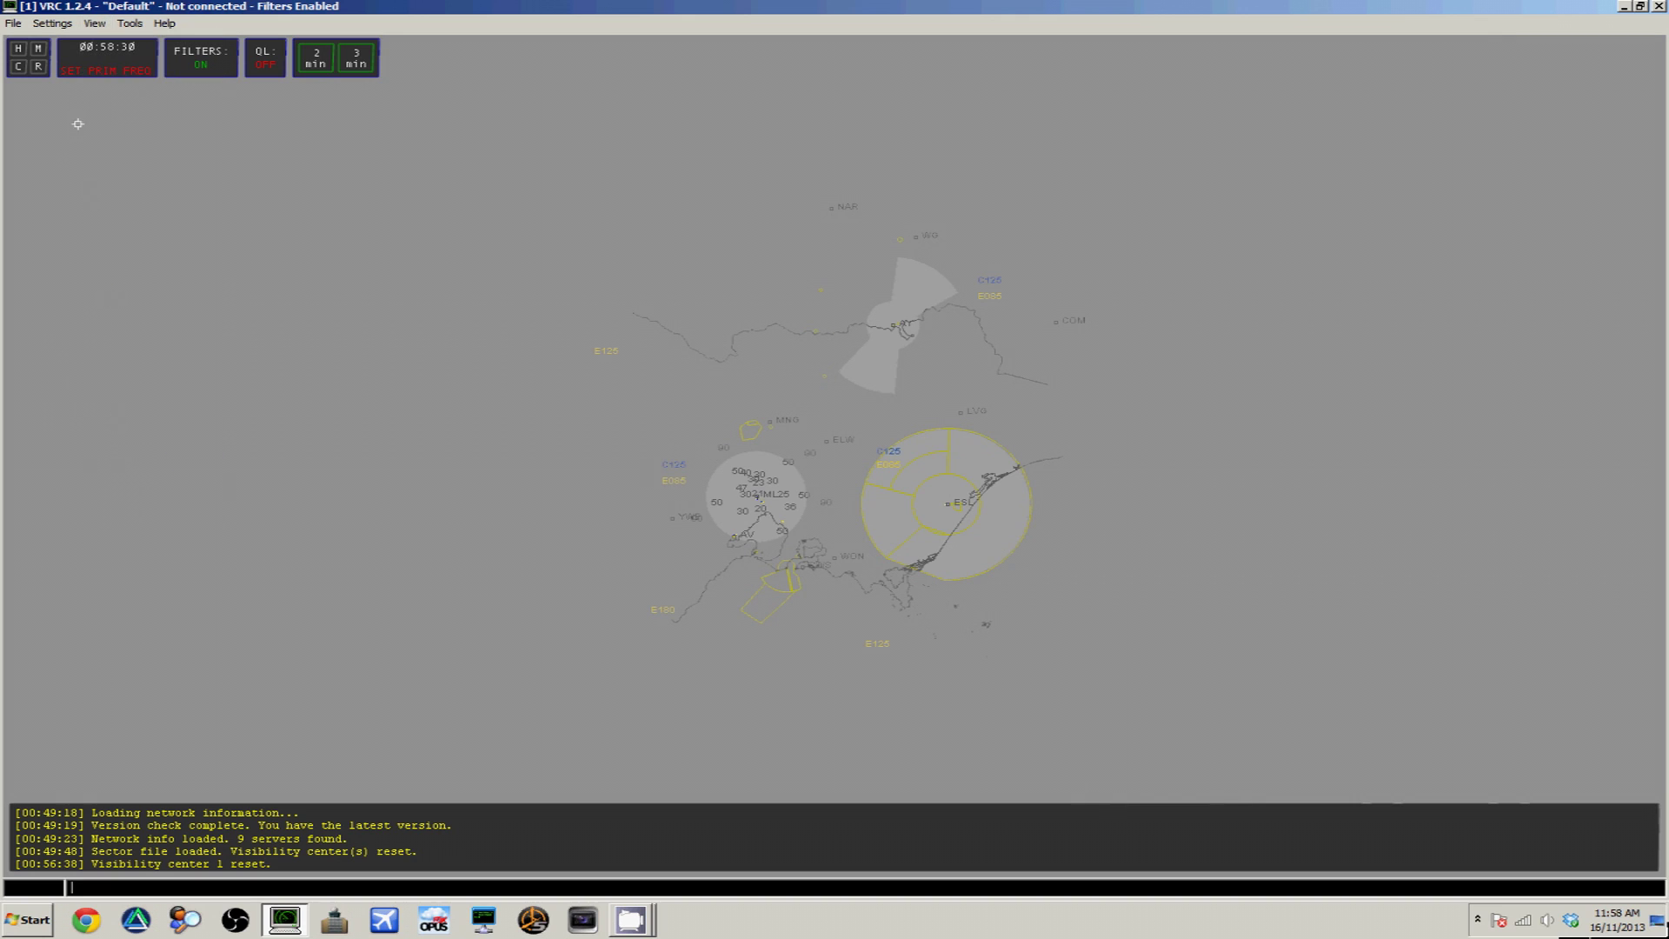
pyautogui.click(95, 23)
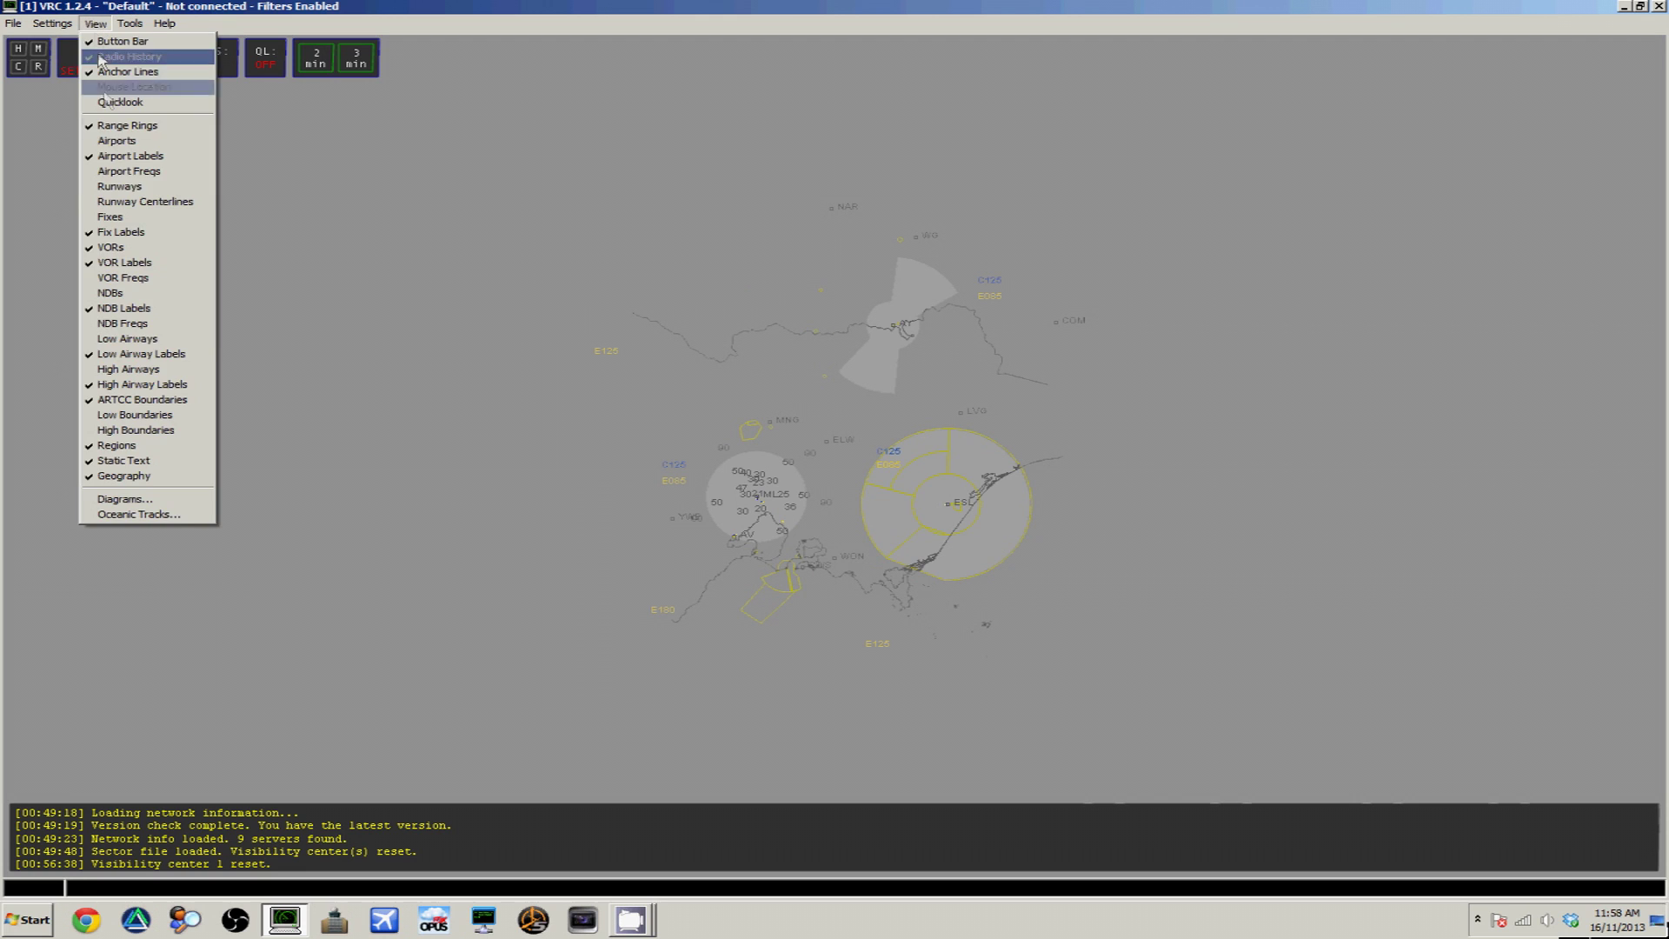
pyautogui.click(136, 413)
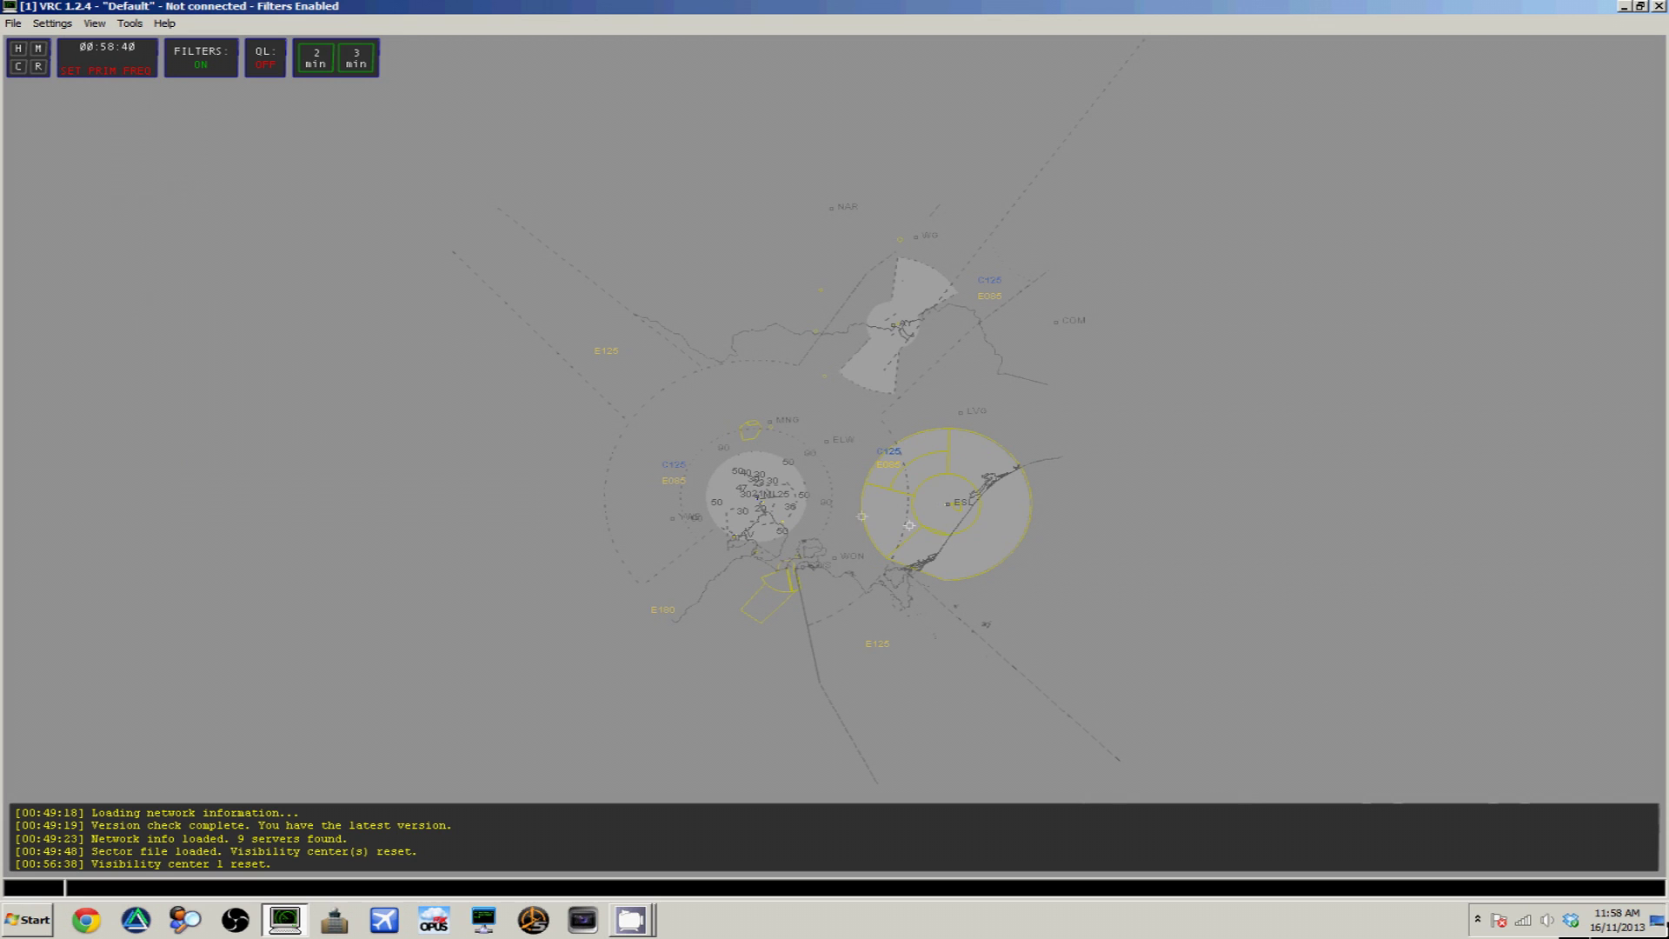
pyautogui.scroll(2, 804, 521)
# Zoom and pan onto the Melbourne area, then bring up the Connect to VATSIM dialog
pyautogui.scroll(3, 806, 521)
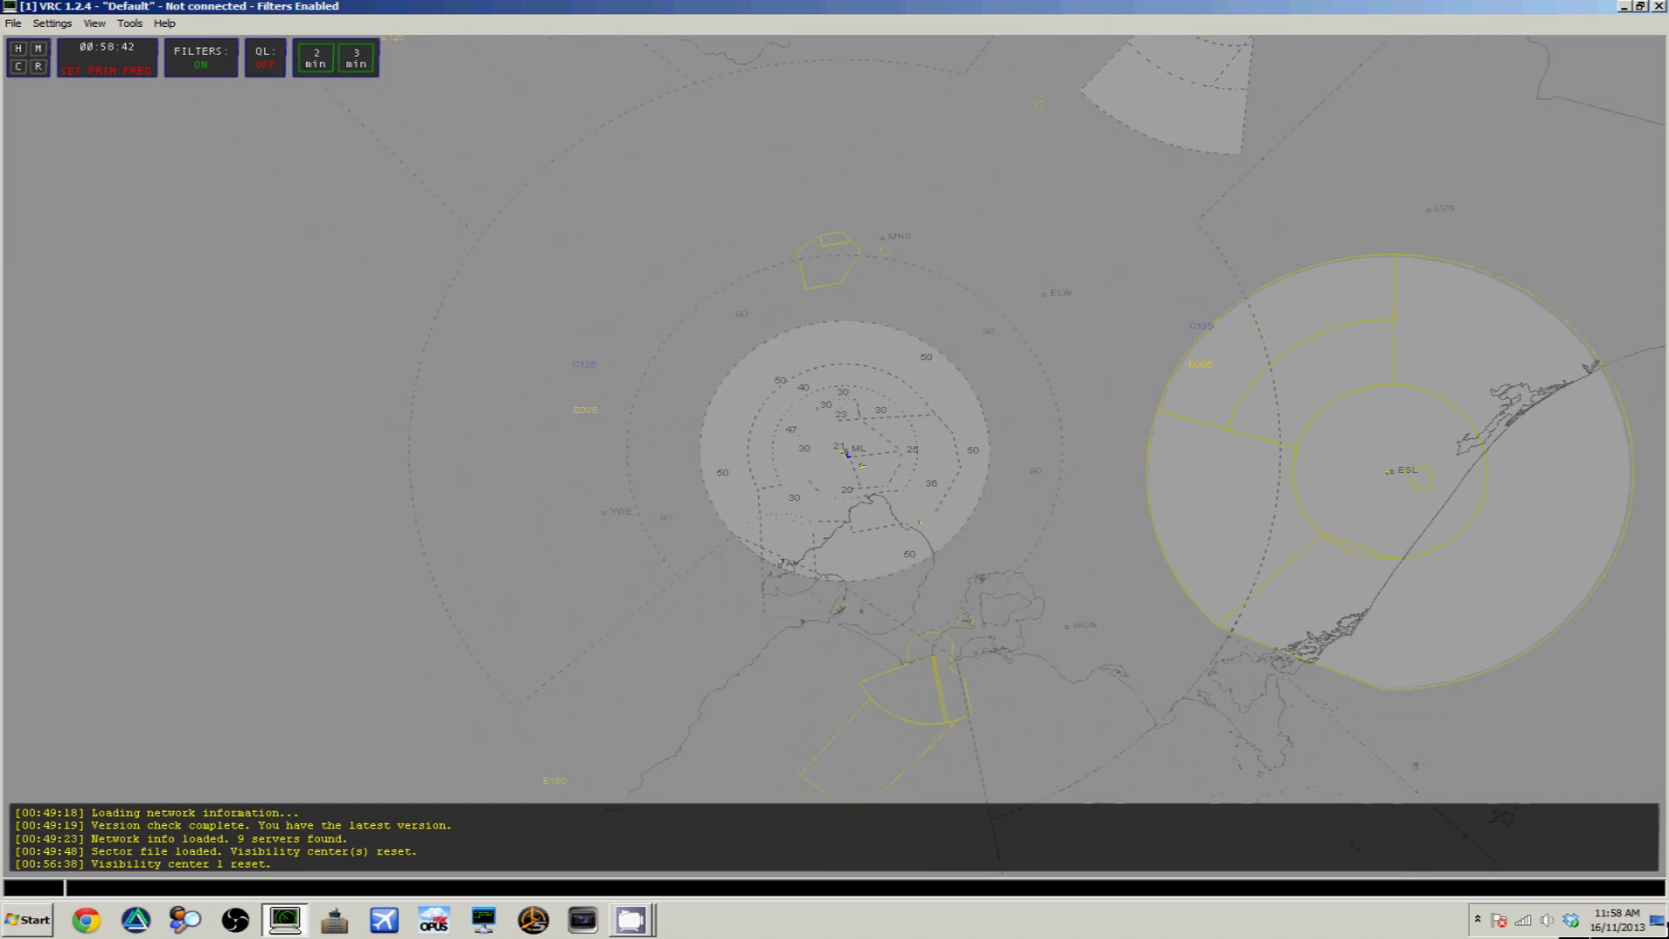
pyautogui.moveTo(943, 520); pyautogui.dragTo(917, 521)
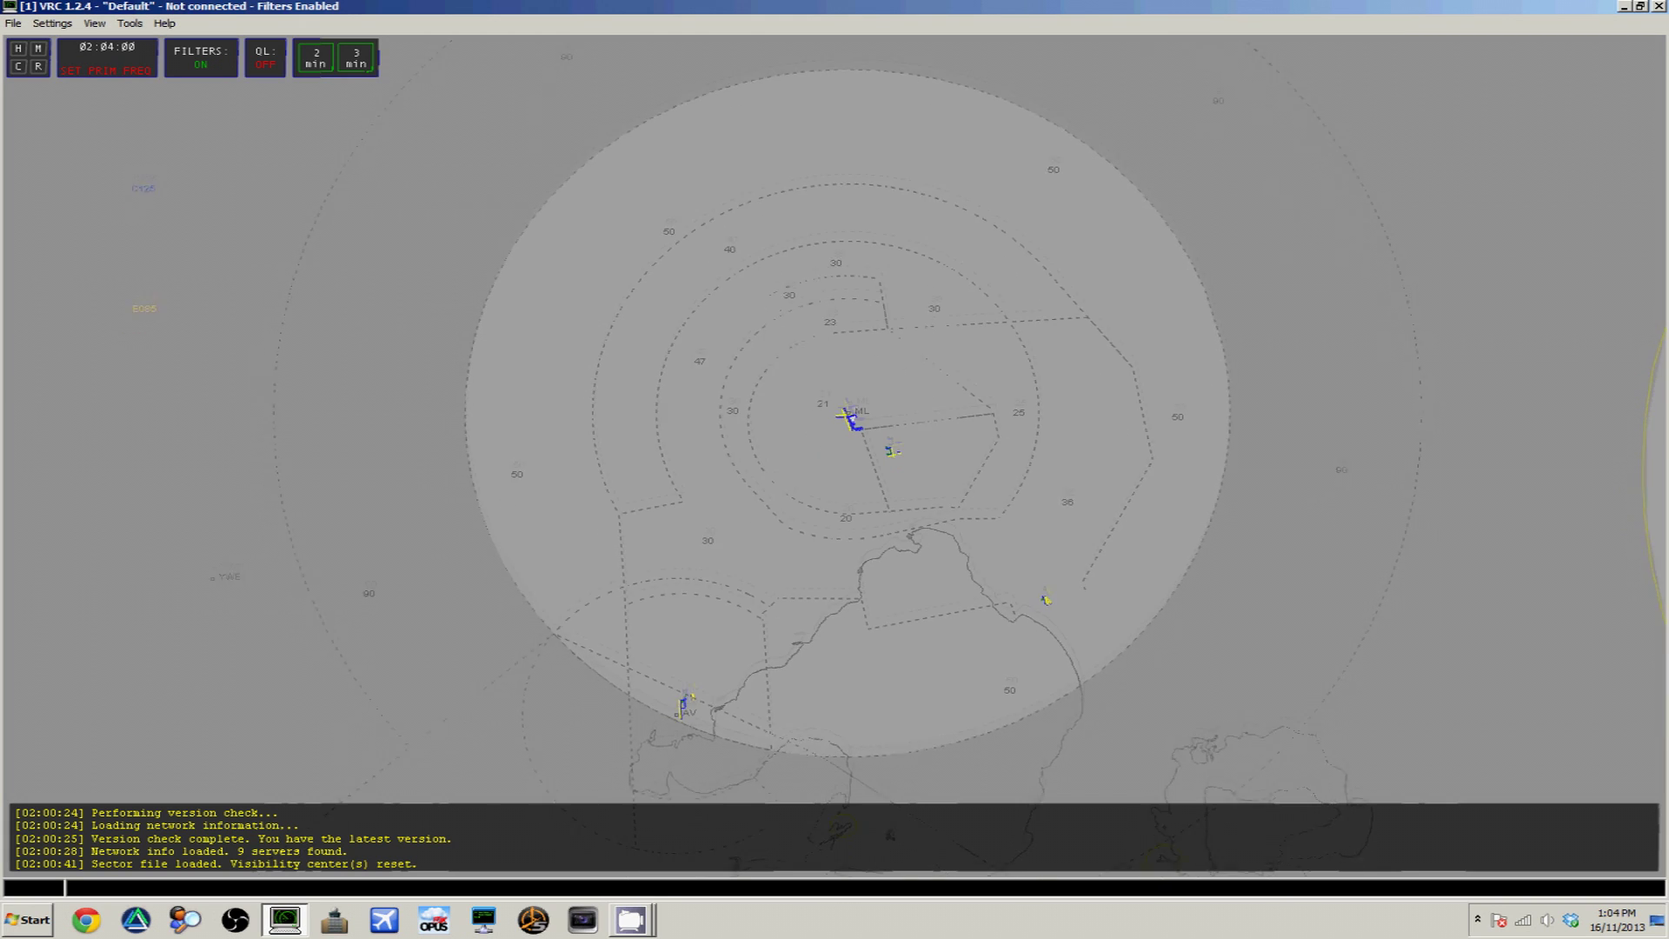
pyautogui.scroll(-1, 468, 274)
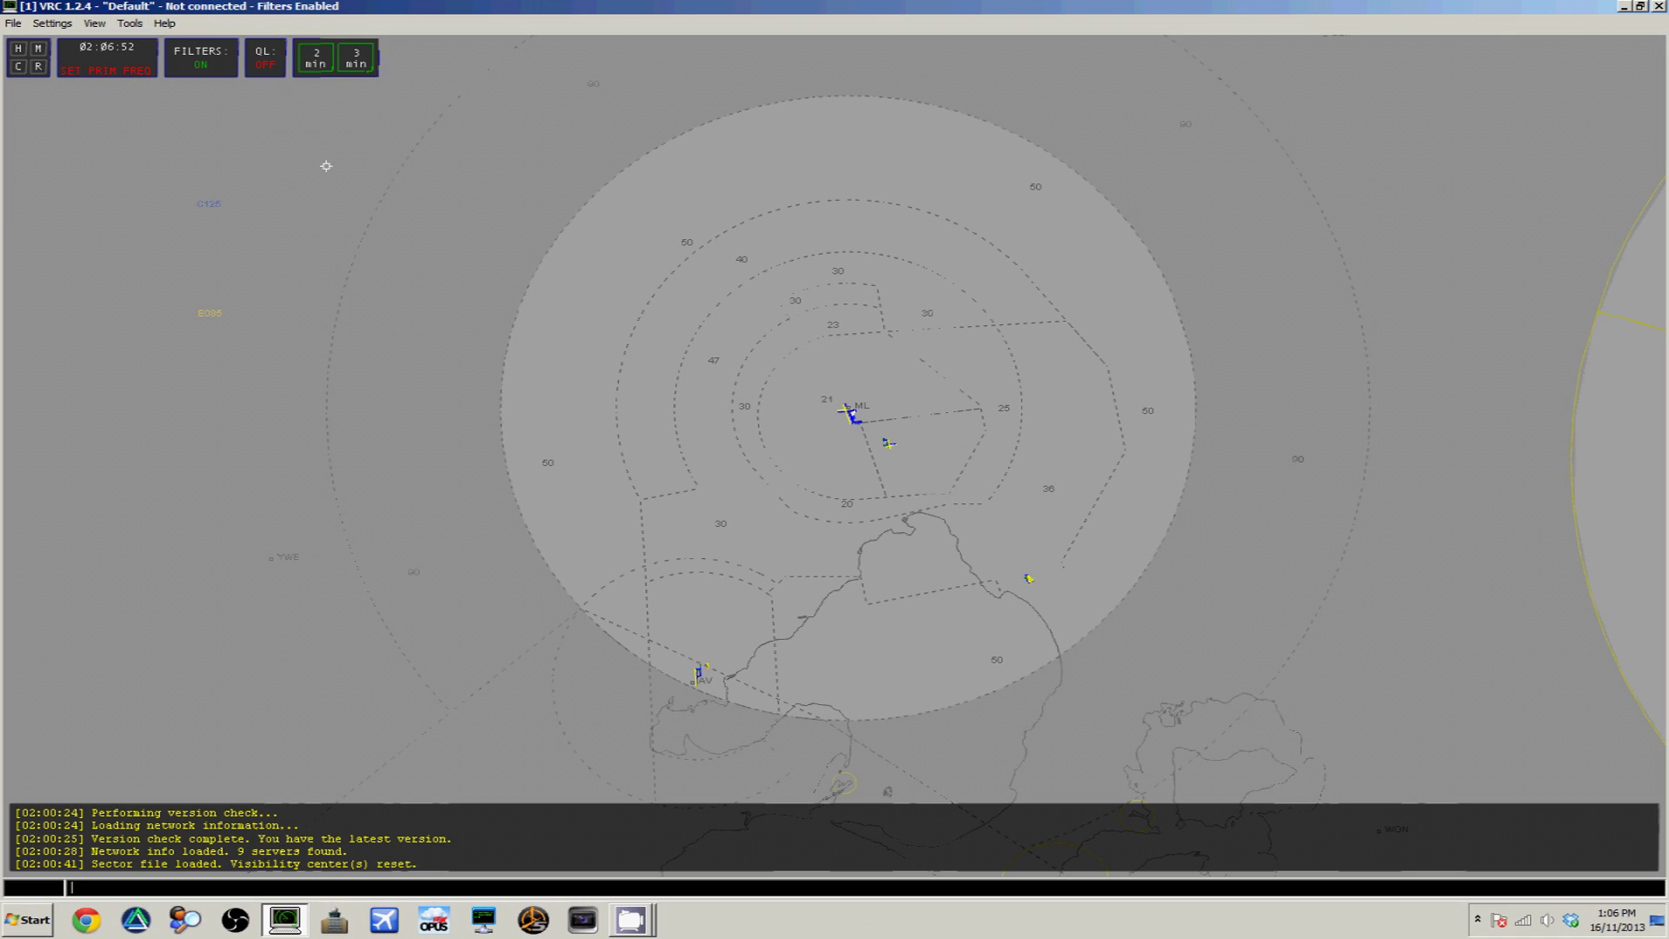
pyautogui.click(14, 23)
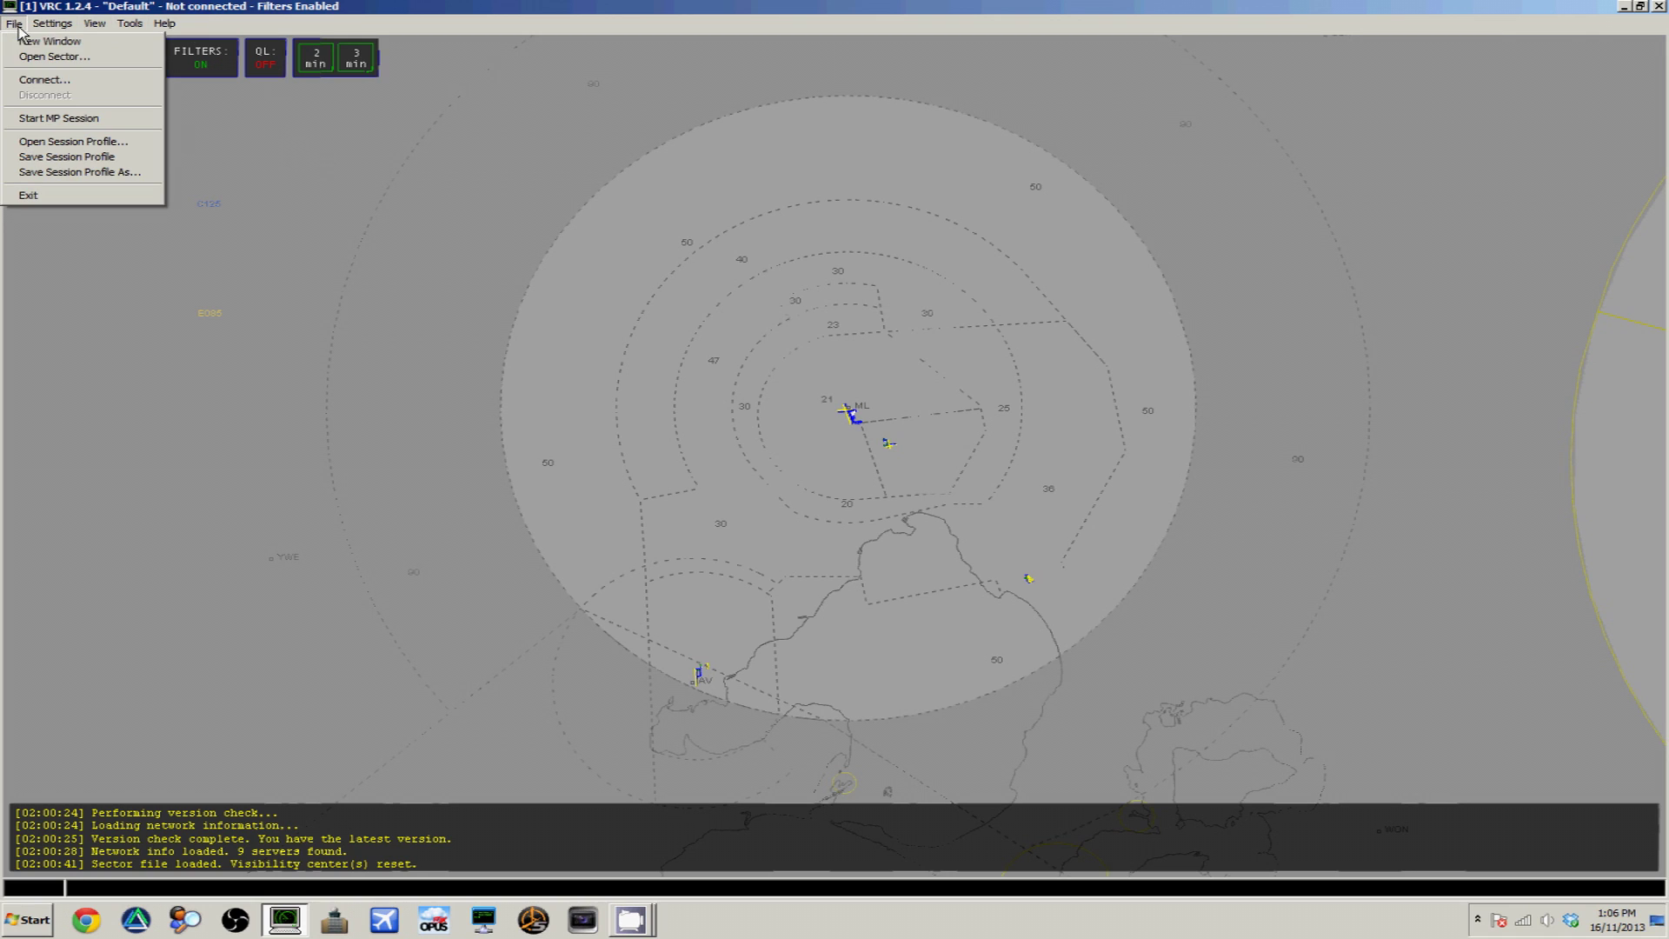
pyautogui.click(52, 80)
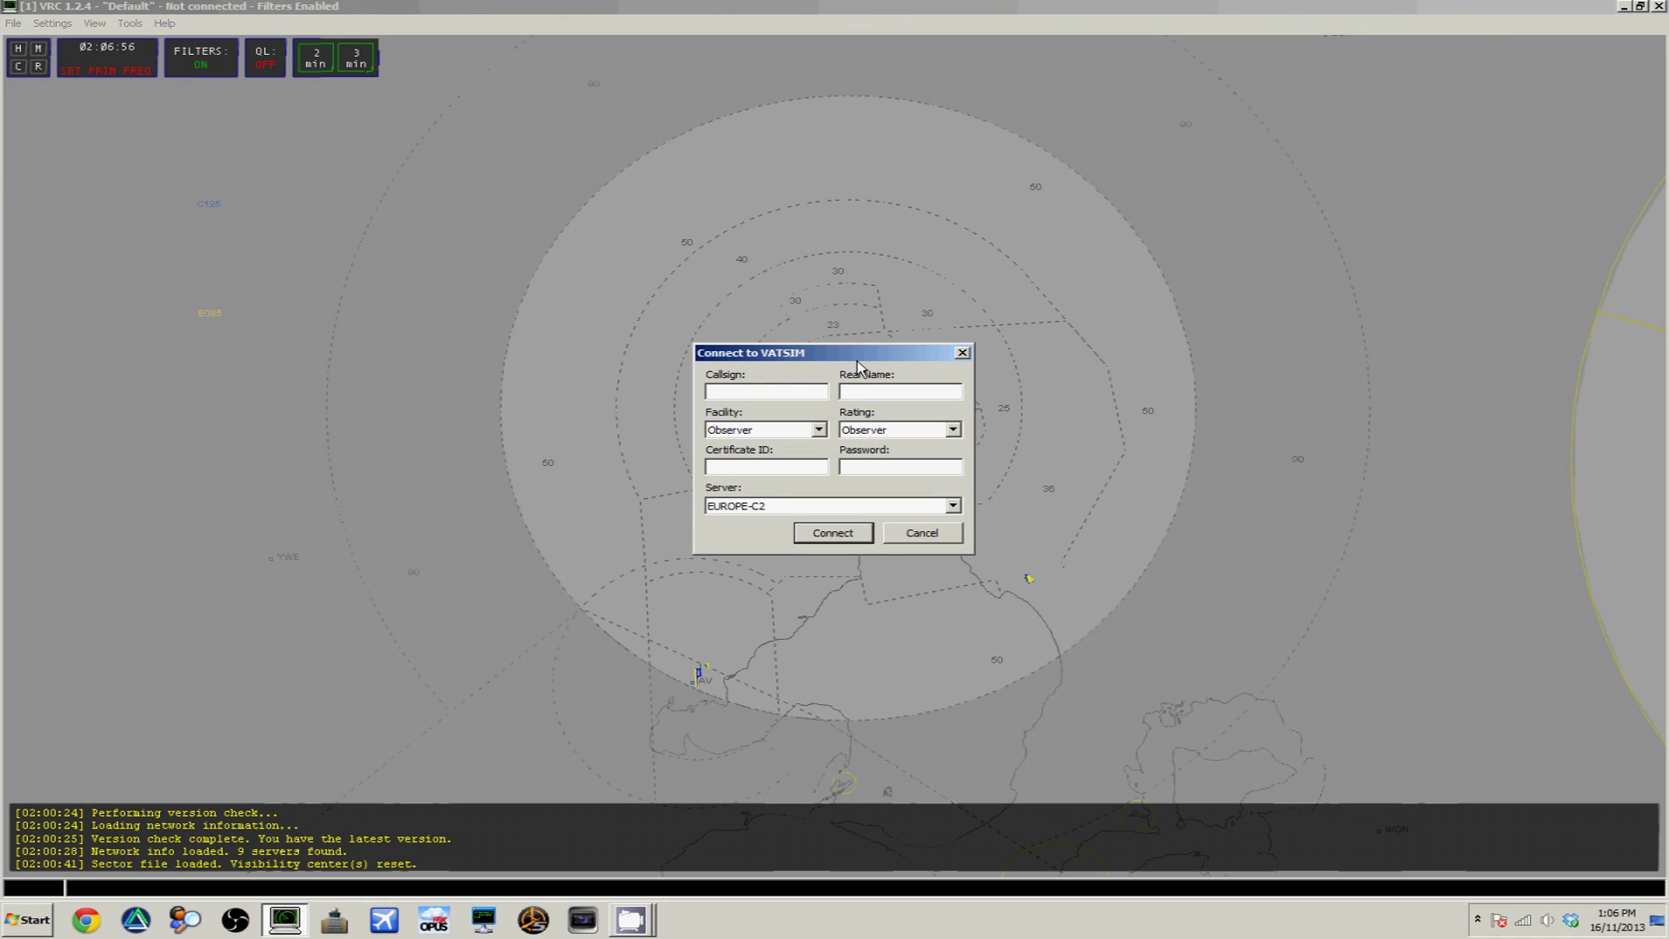
# Fill in the observer callsign, real name, Observer facility and rating, certificate ID and password
pyautogui.write('ZACH')
pyautogui.write('_')
pyautogui.write('OBS')
pyautogui.press('Tab')
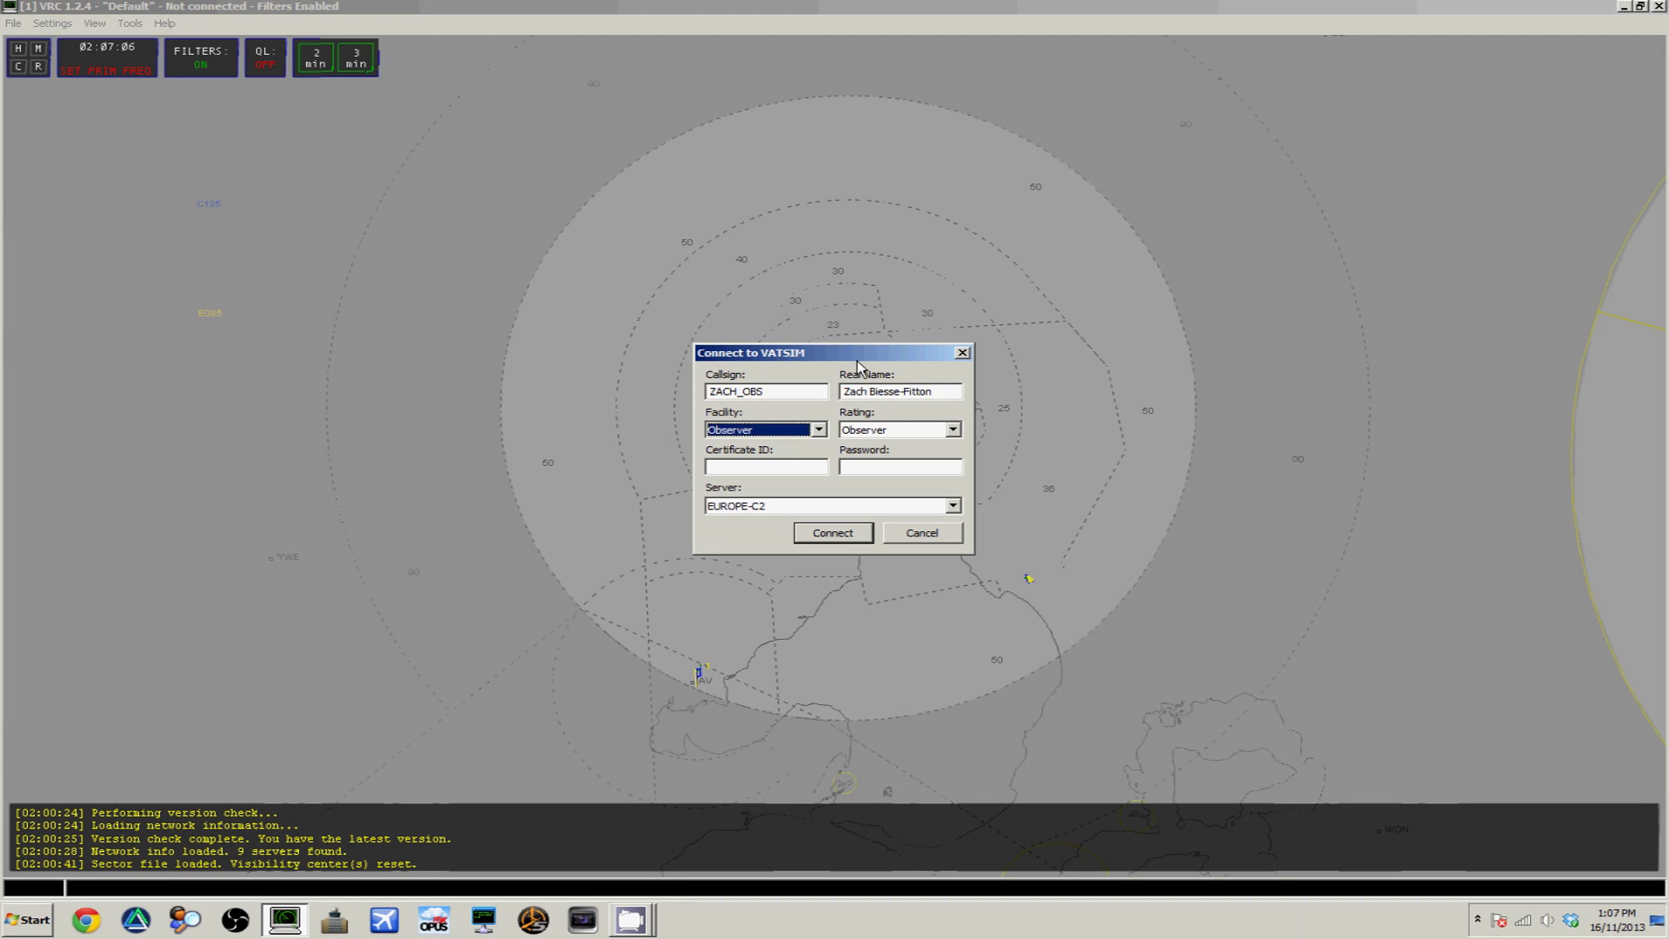
pyautogui.press('Tab')
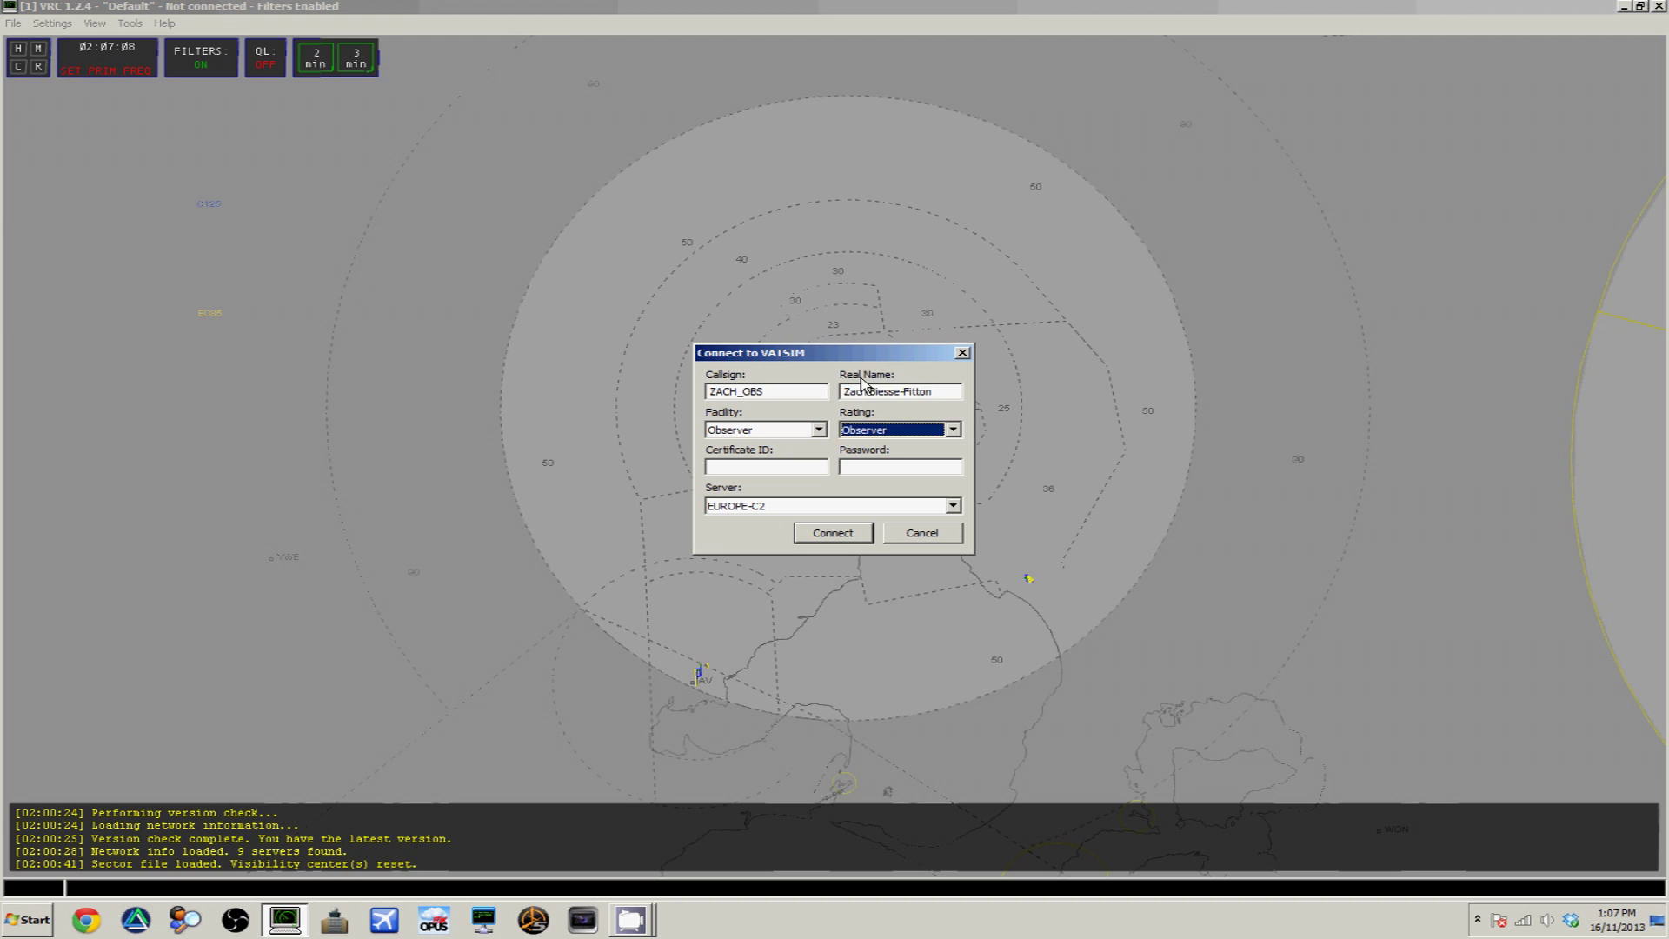
pyautogui.press('Tab')
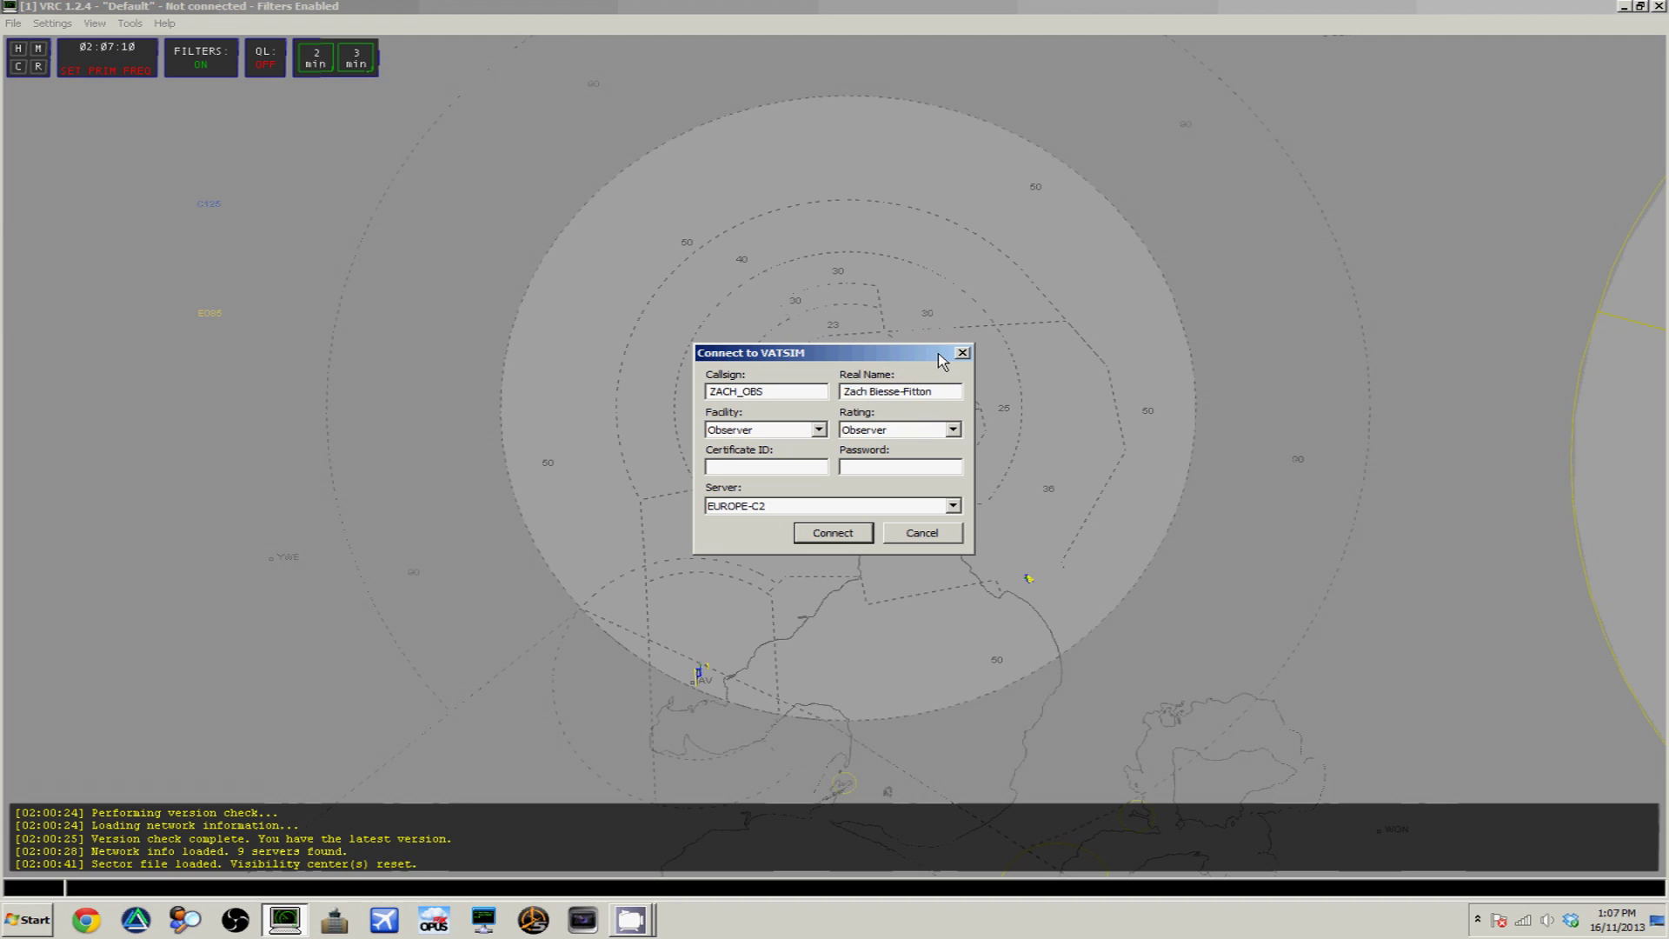
pyautogui.press('Tab')
pyautogui.write('*******')
# Choose the OCEANIA server and connect to VATSIM
pyautogui.click(953, 505)
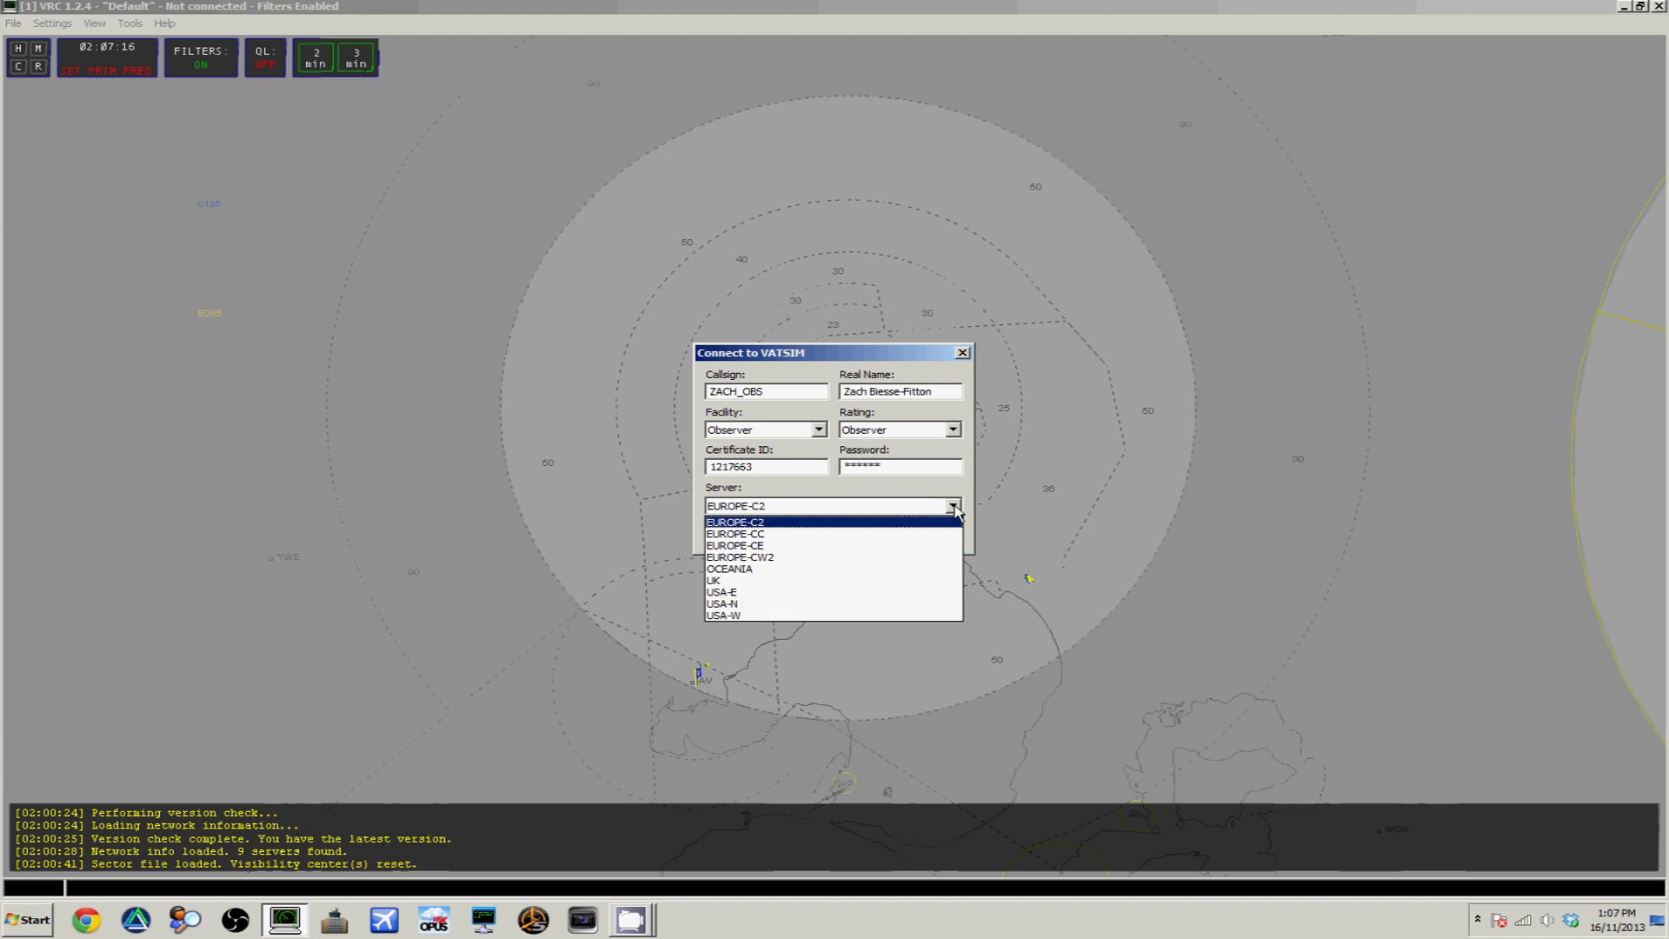
pyautogui.click(858, 570)
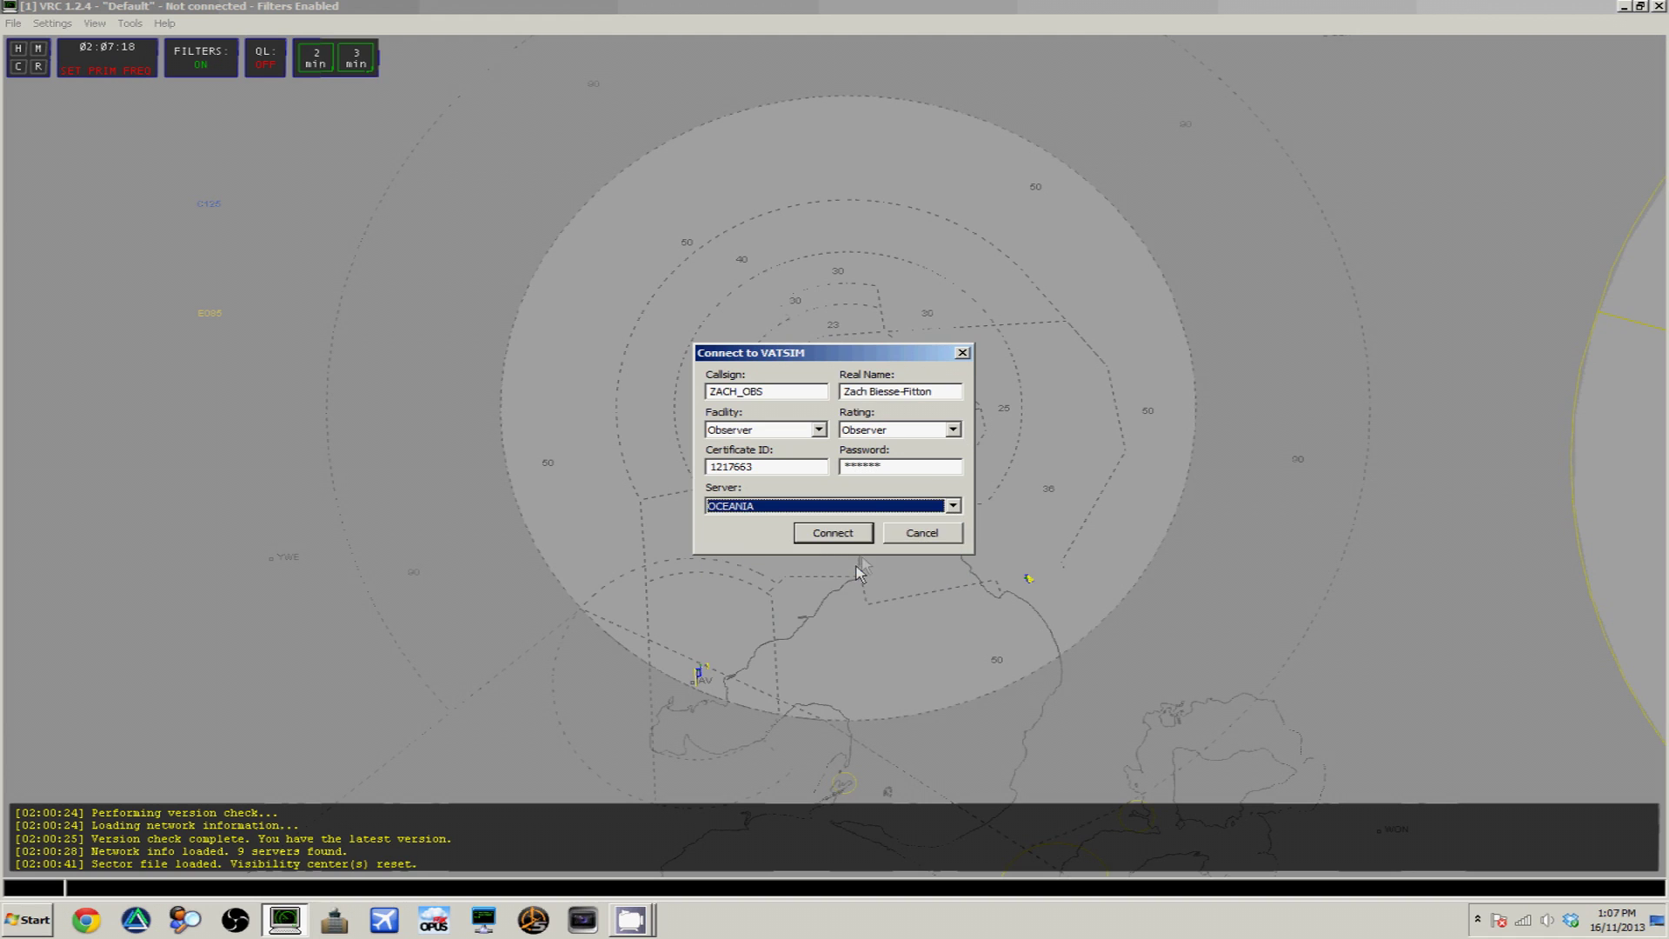
pyautogui.click(832, 533)
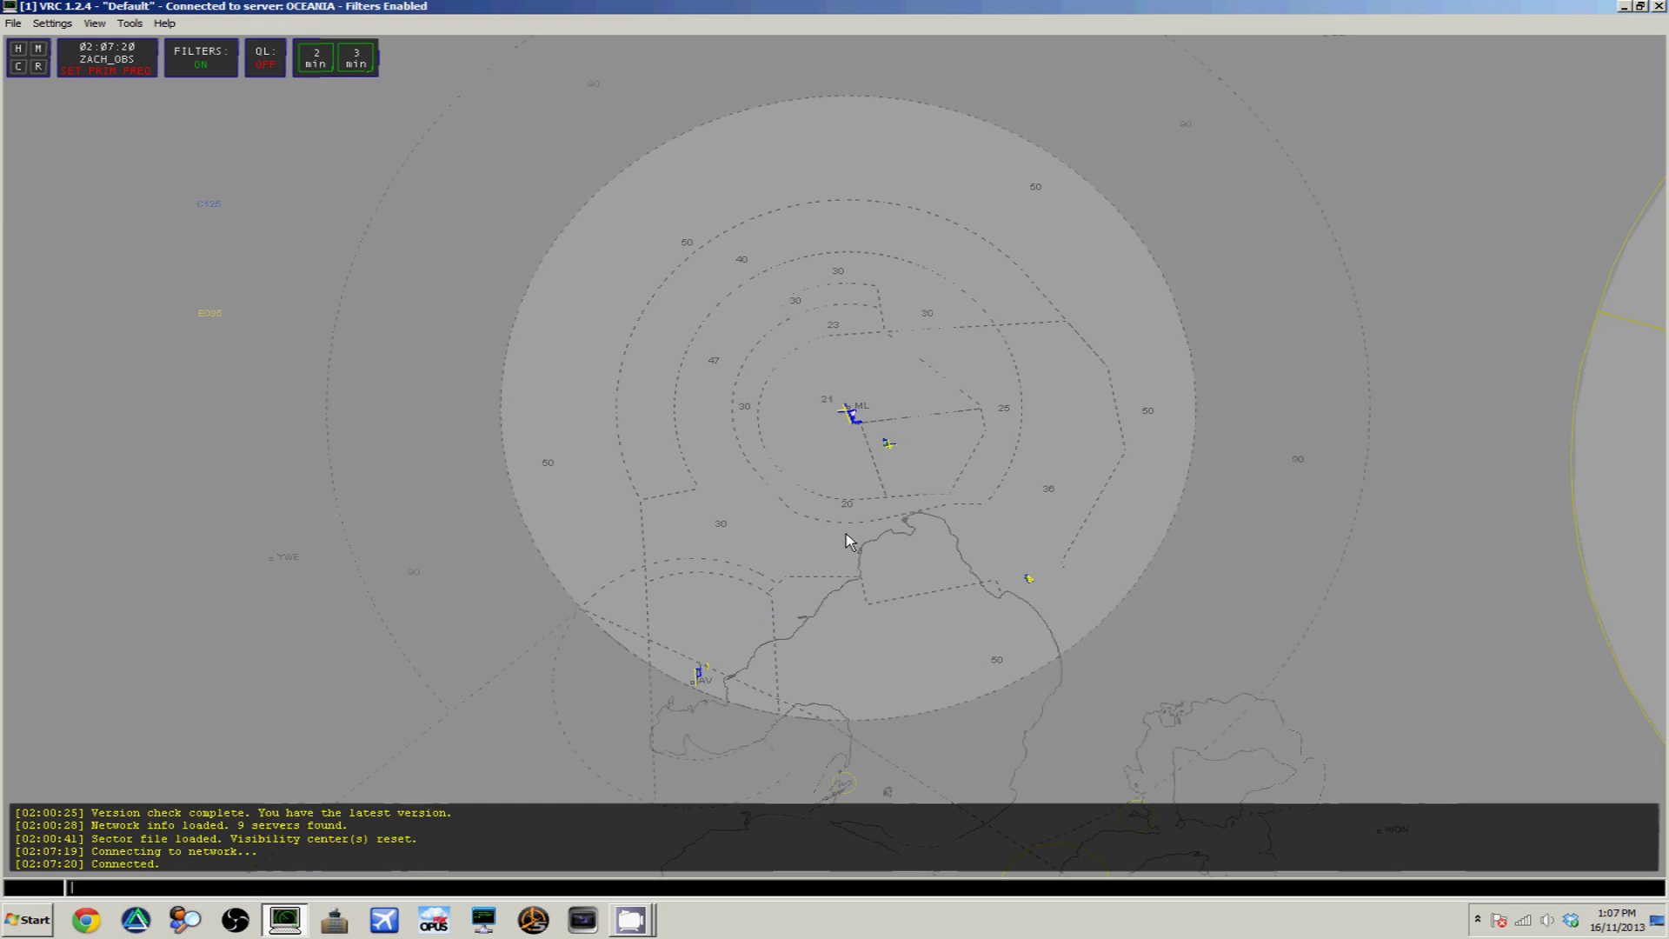
pyautogui.scroll(-3, 845, 532)
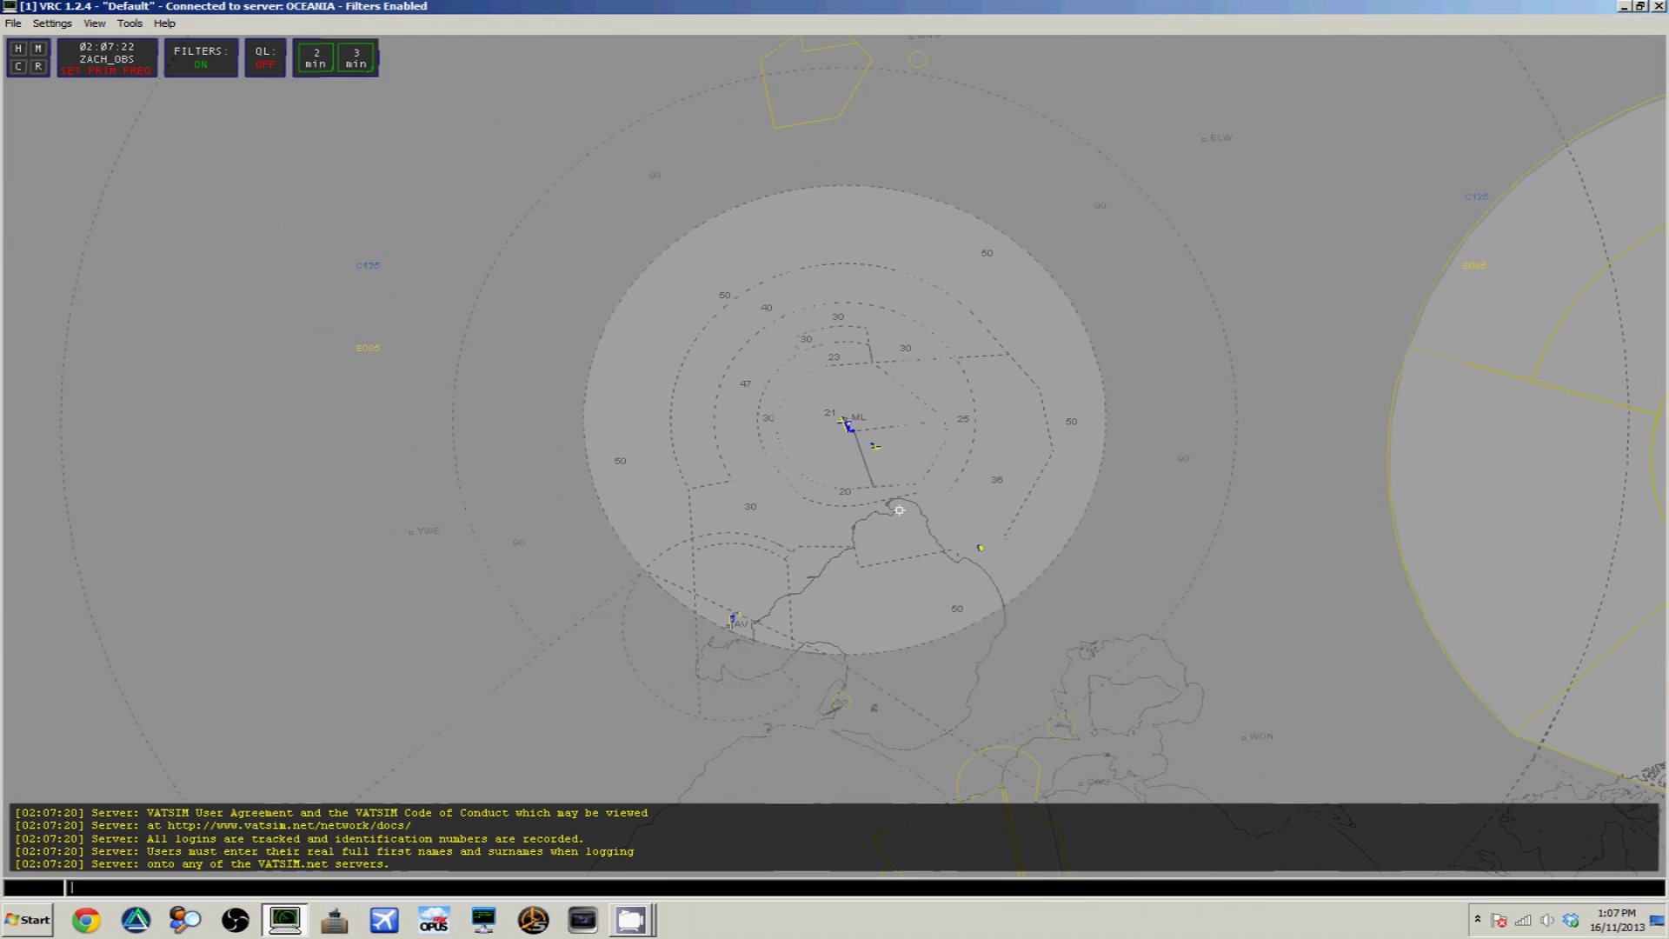
# Reset the visibility centre on YMML with .vis YMML and zoom the scope to show surrounding traffic
pyautogui.scroll(1, 920, 484)
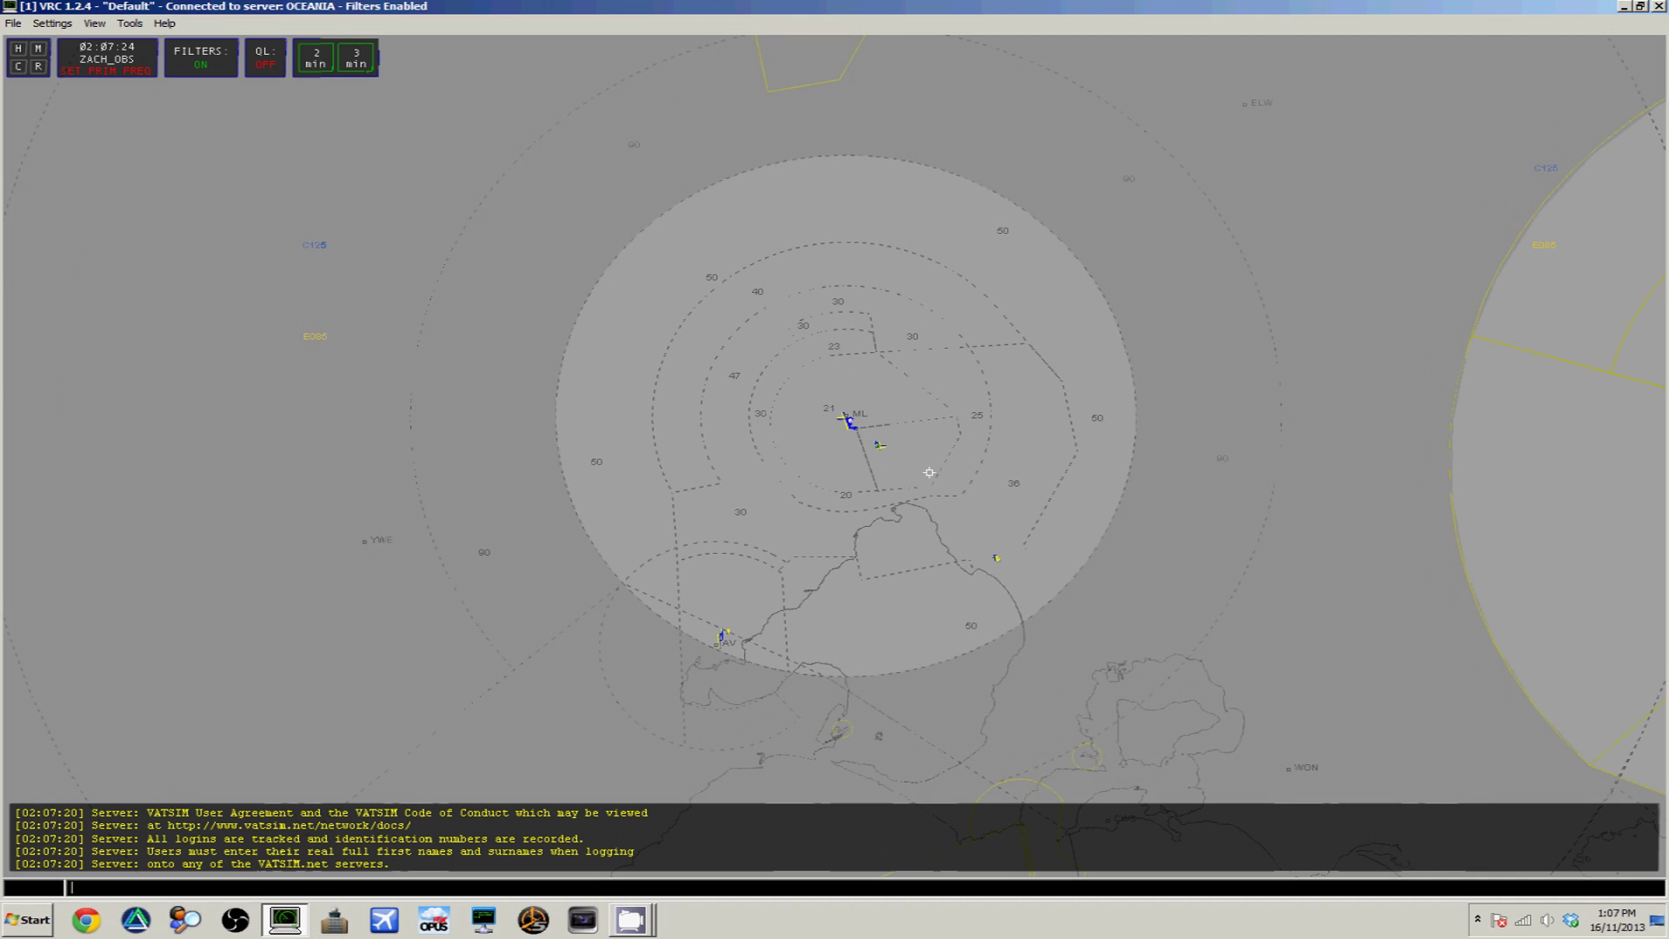
pyautogui.write('vis YMML')
pyautogui.press('Return')
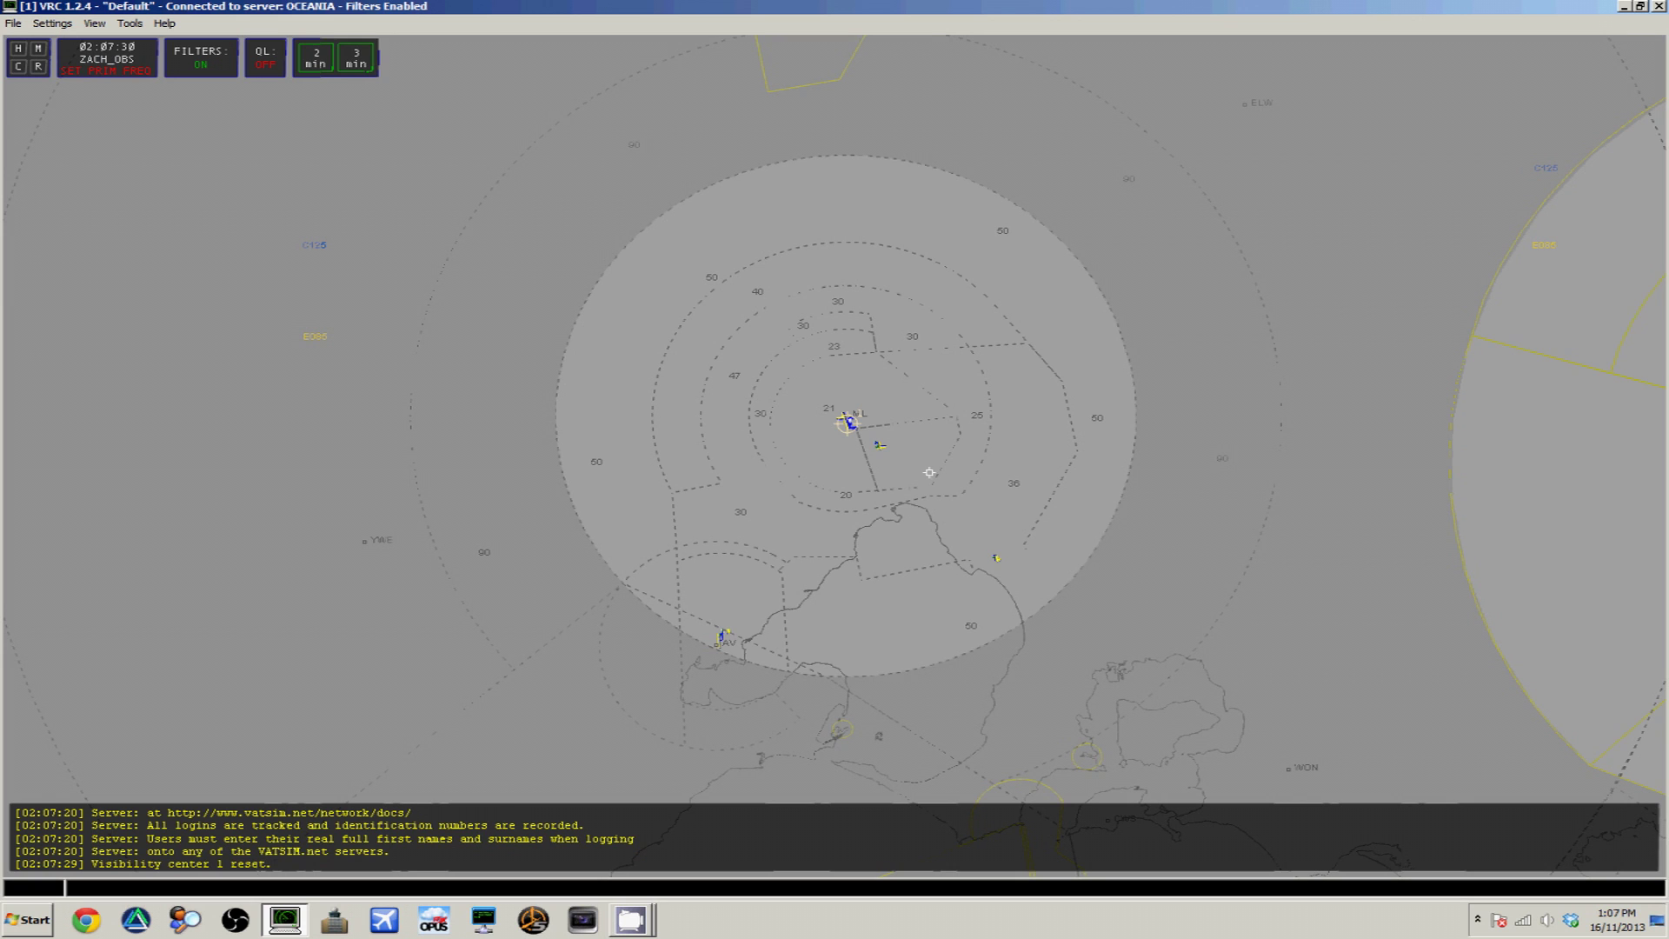
pyautogui.scroll(-10, 1023, 755)
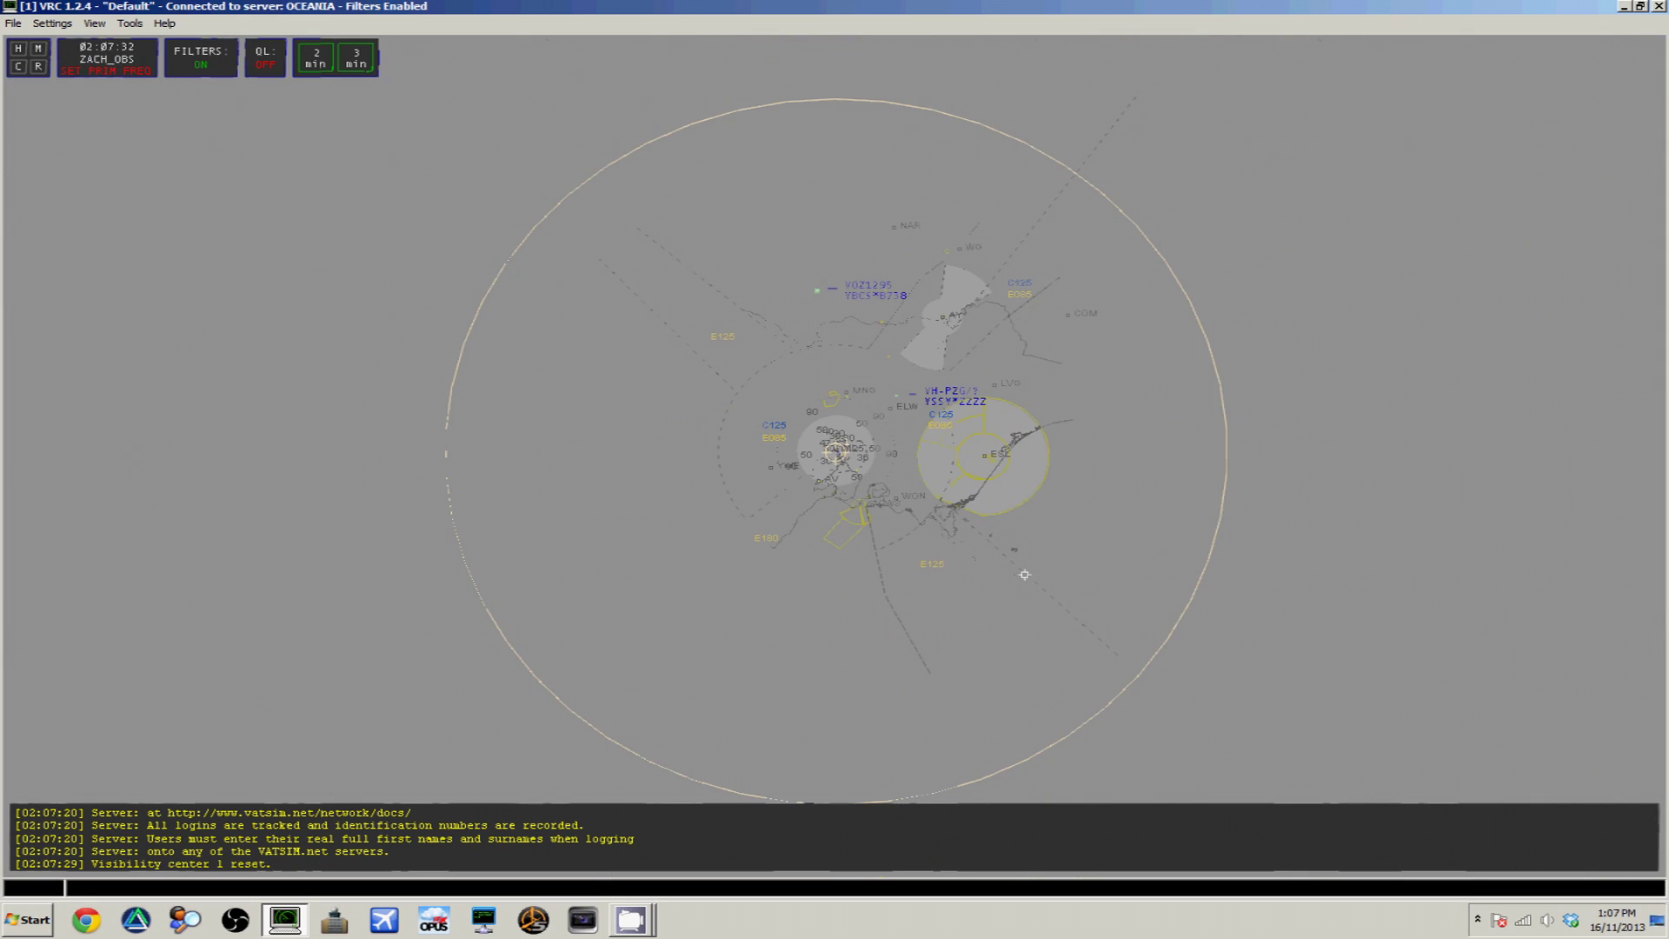
pyautogui.scroll(2, 1023, 575)
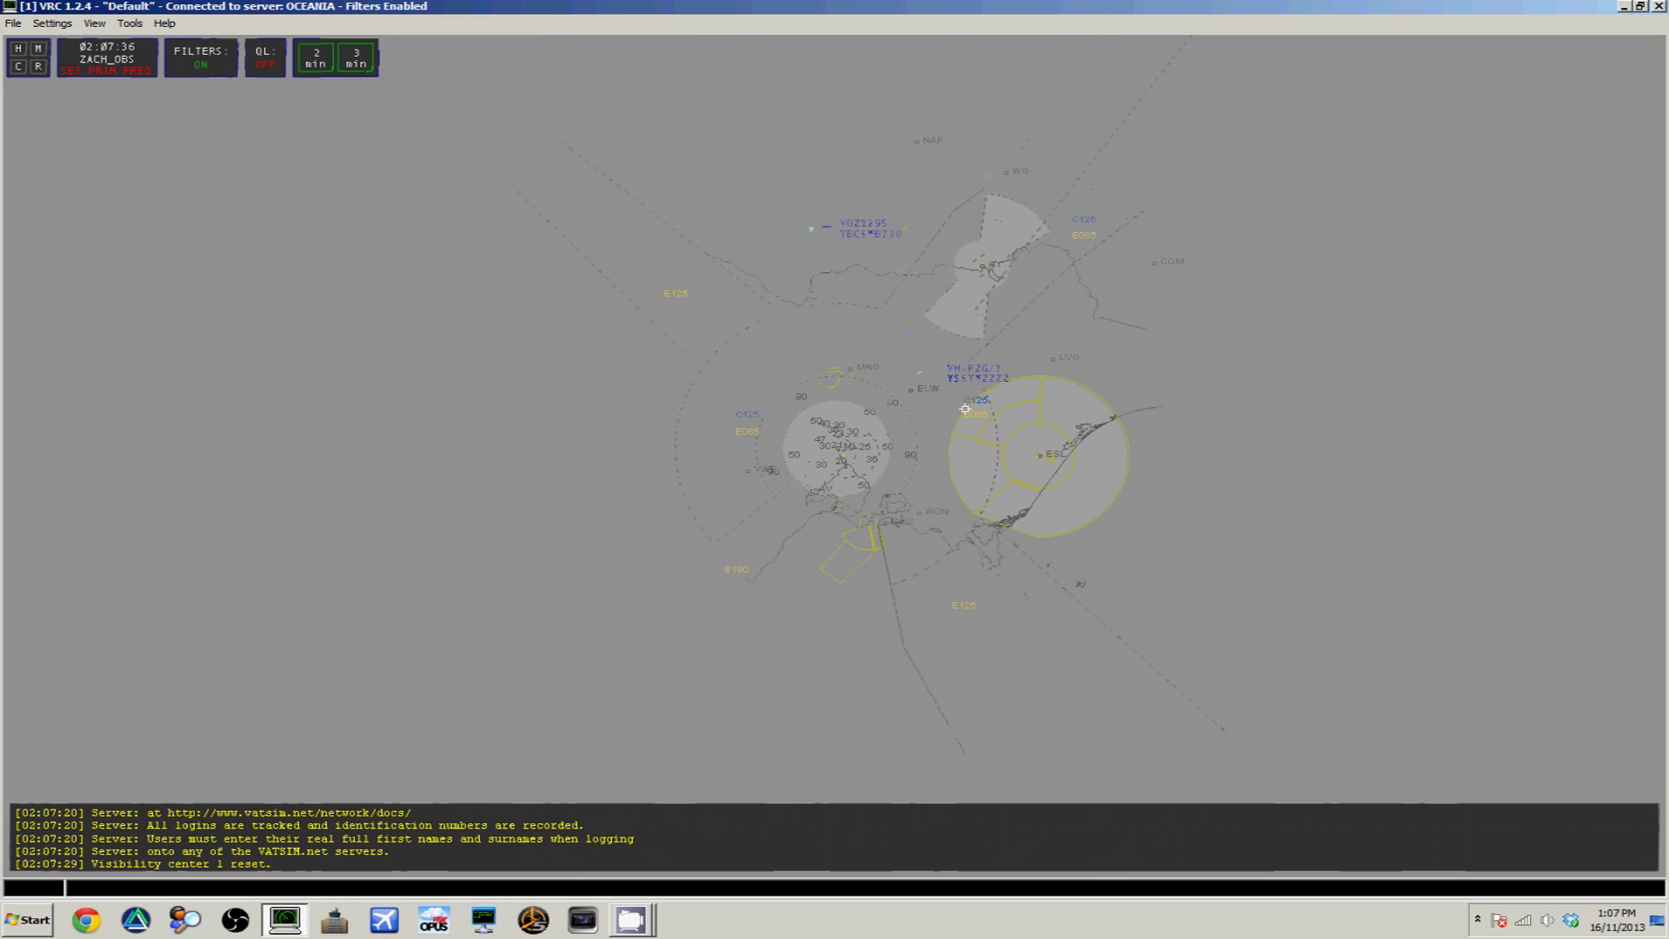
pyautogui.scroll(2, 964, 408)
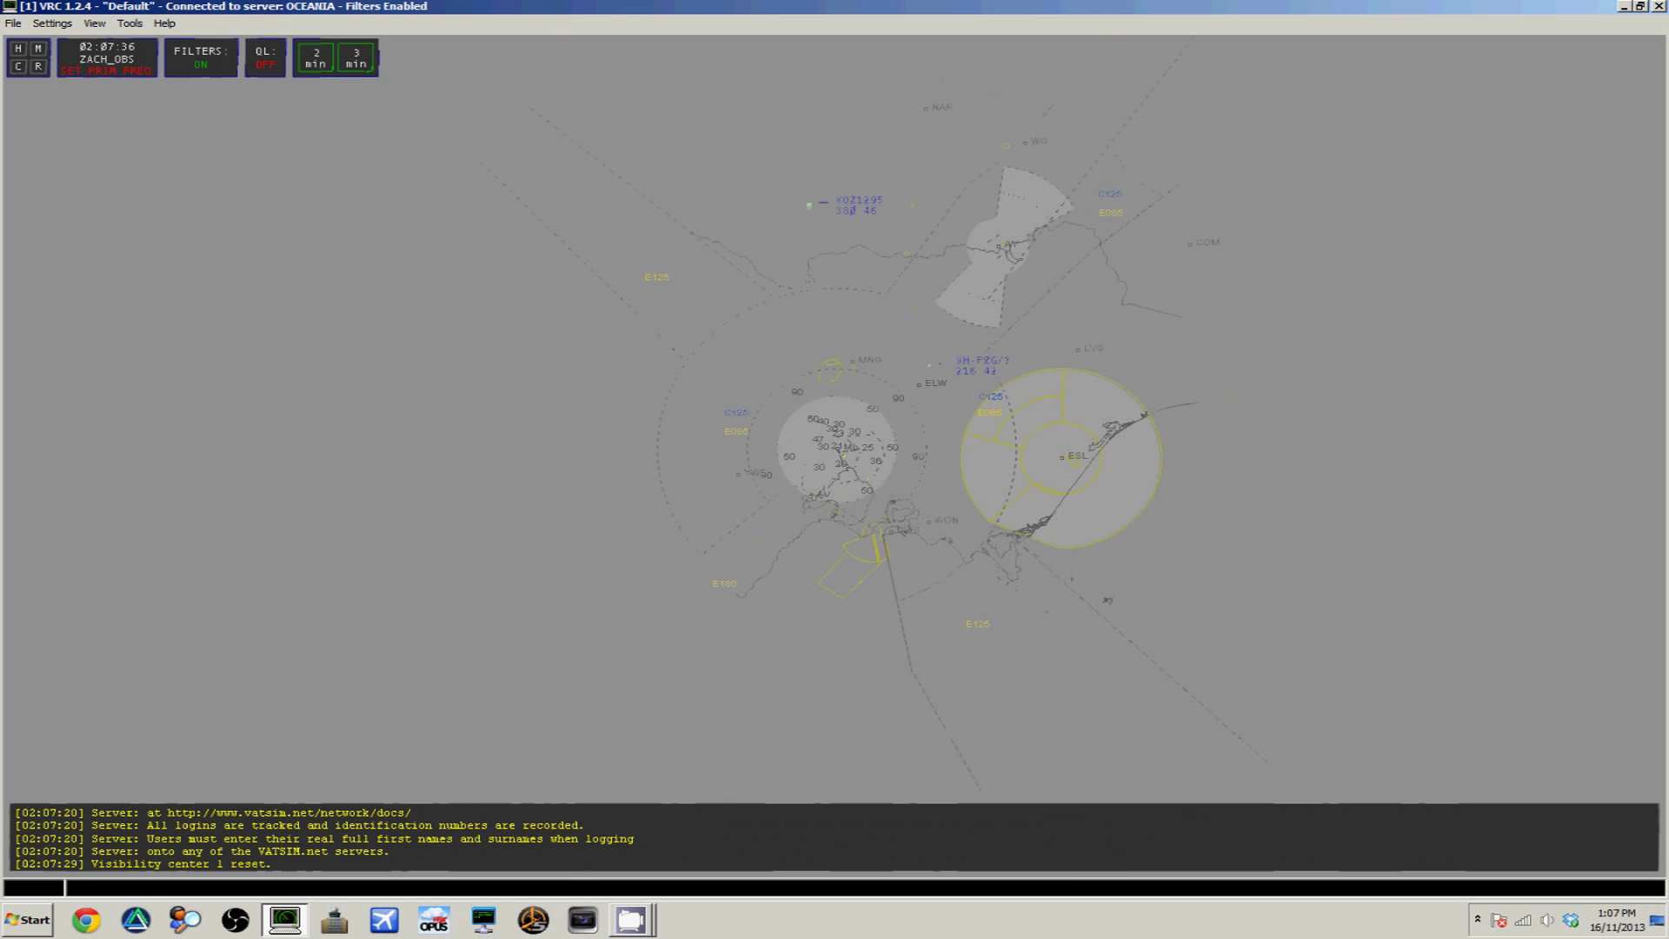
pyautogui.click(130, 23)
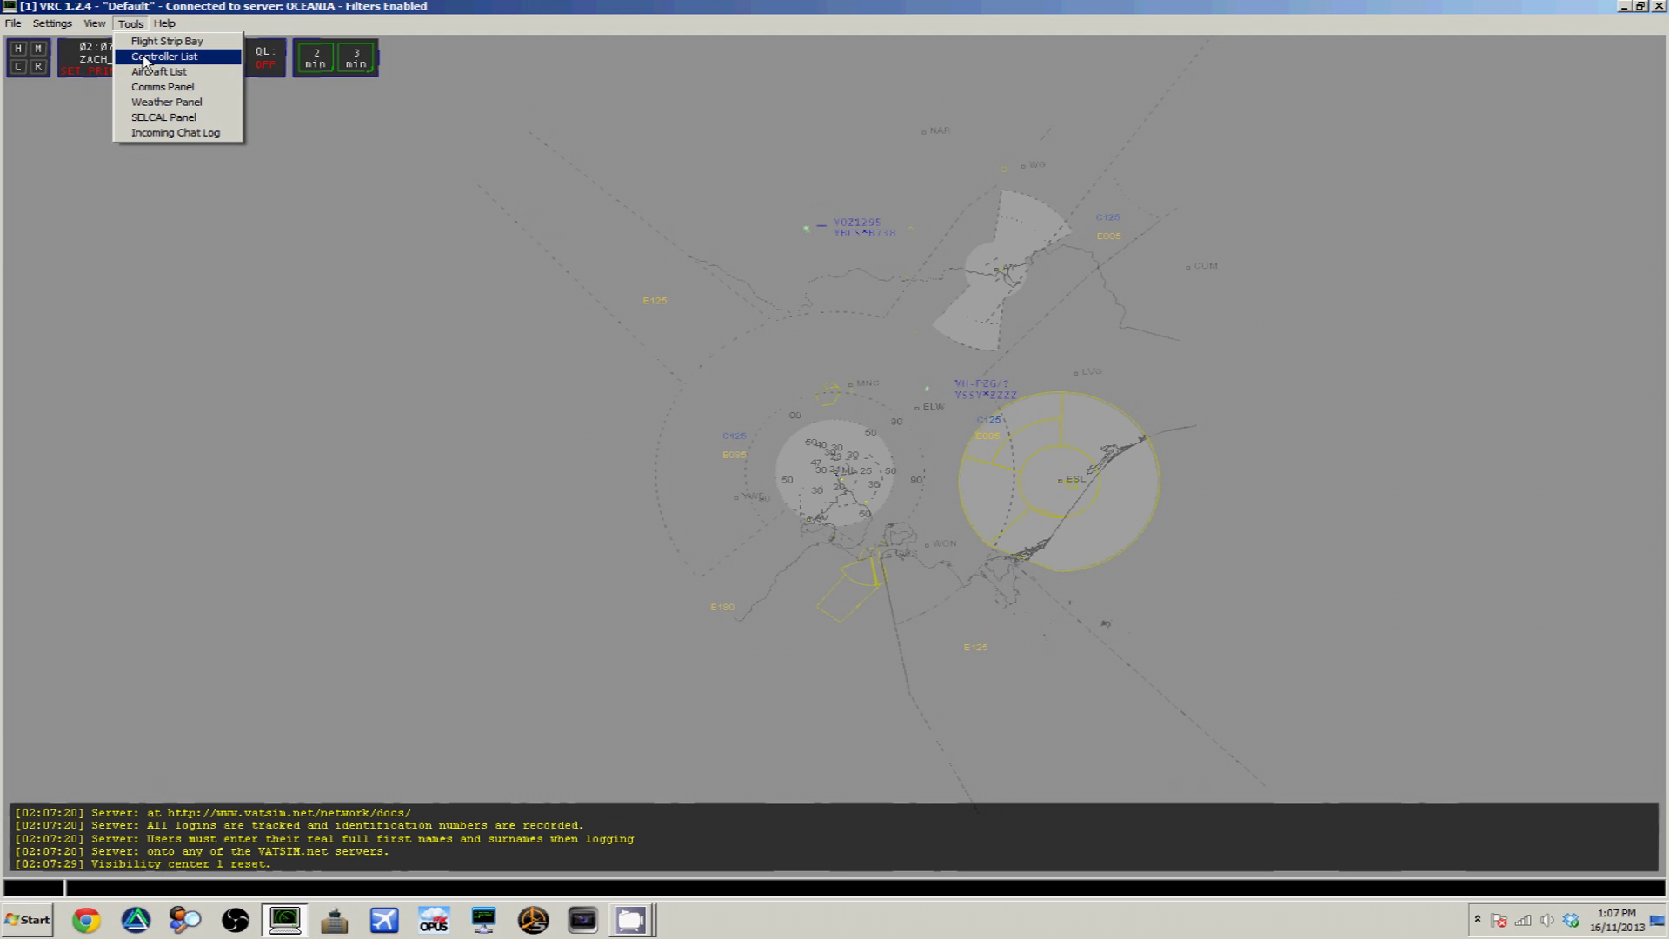
# Show Controllers & Chat, close the observer's private chat, and display the Arrivals & Departures list
pyautogui.click(144, 57)
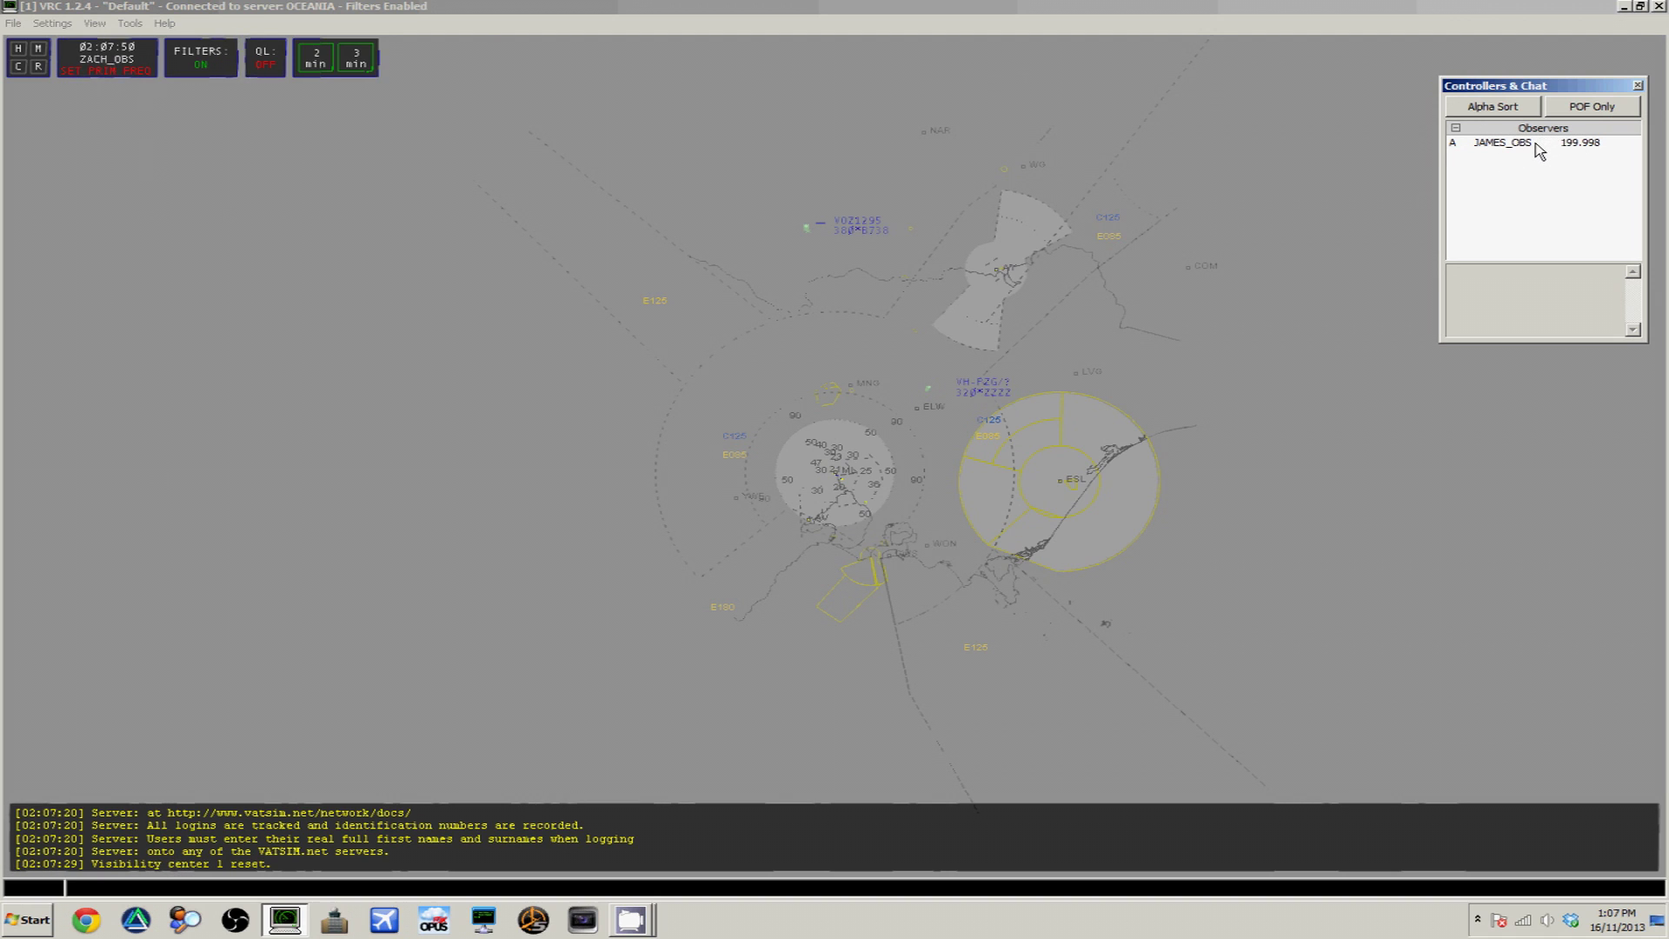
pyautogui.doubleClick(1539, 150)
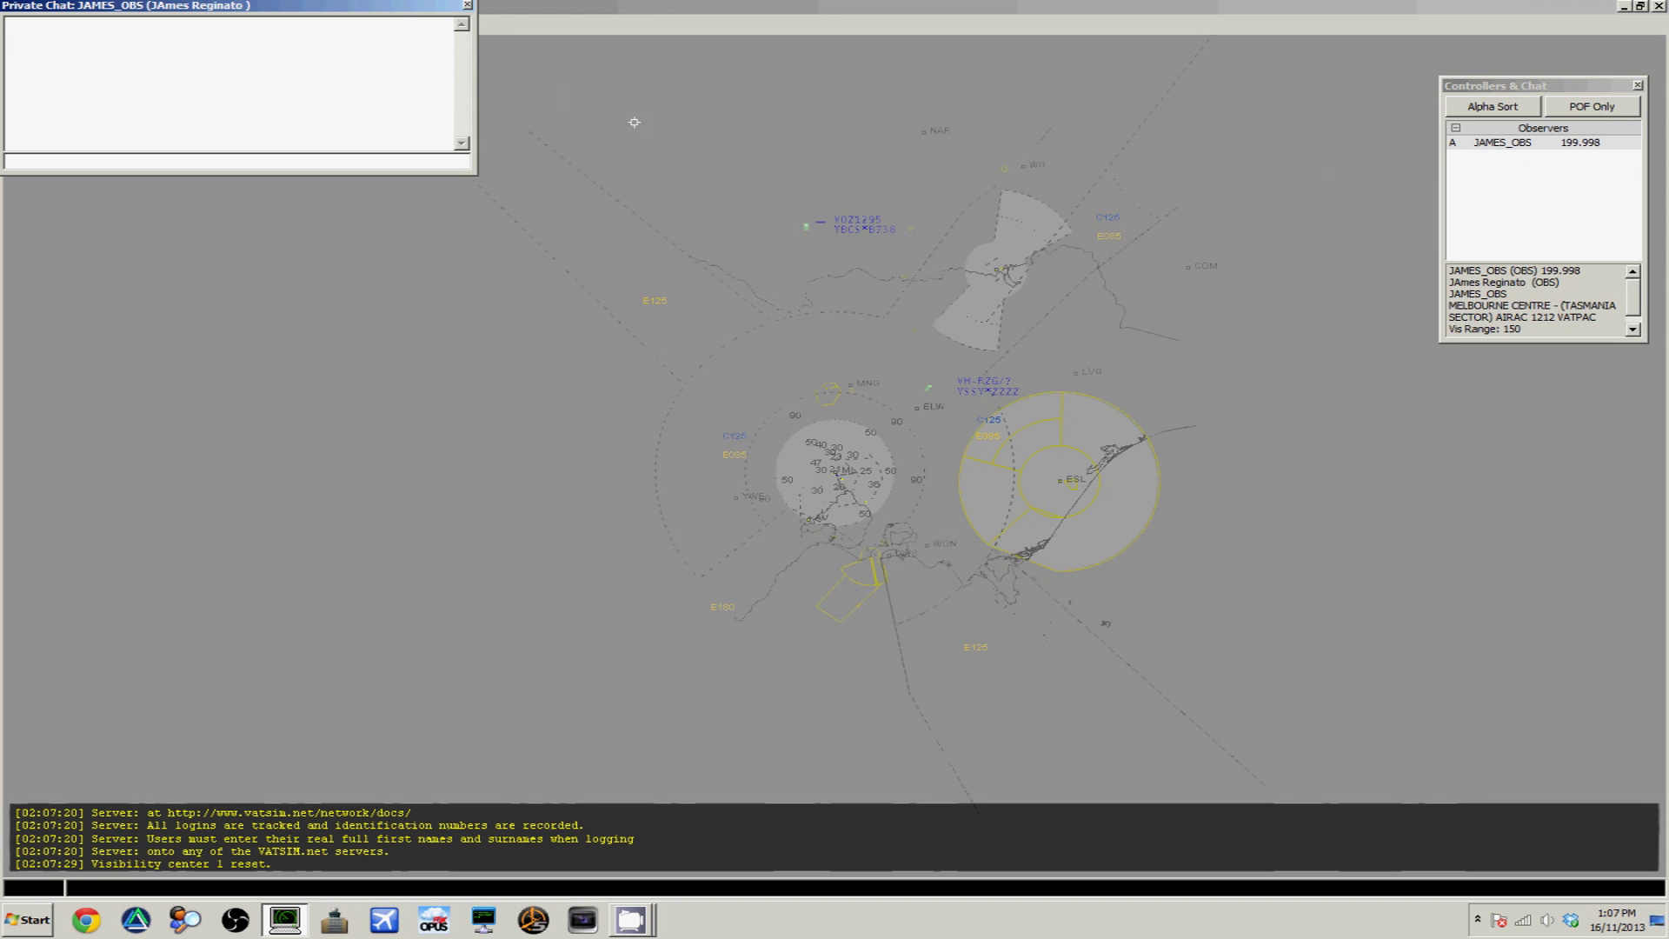
pyautogui.moveTo(400, 7); pyautogui.dragTo(815, 211)
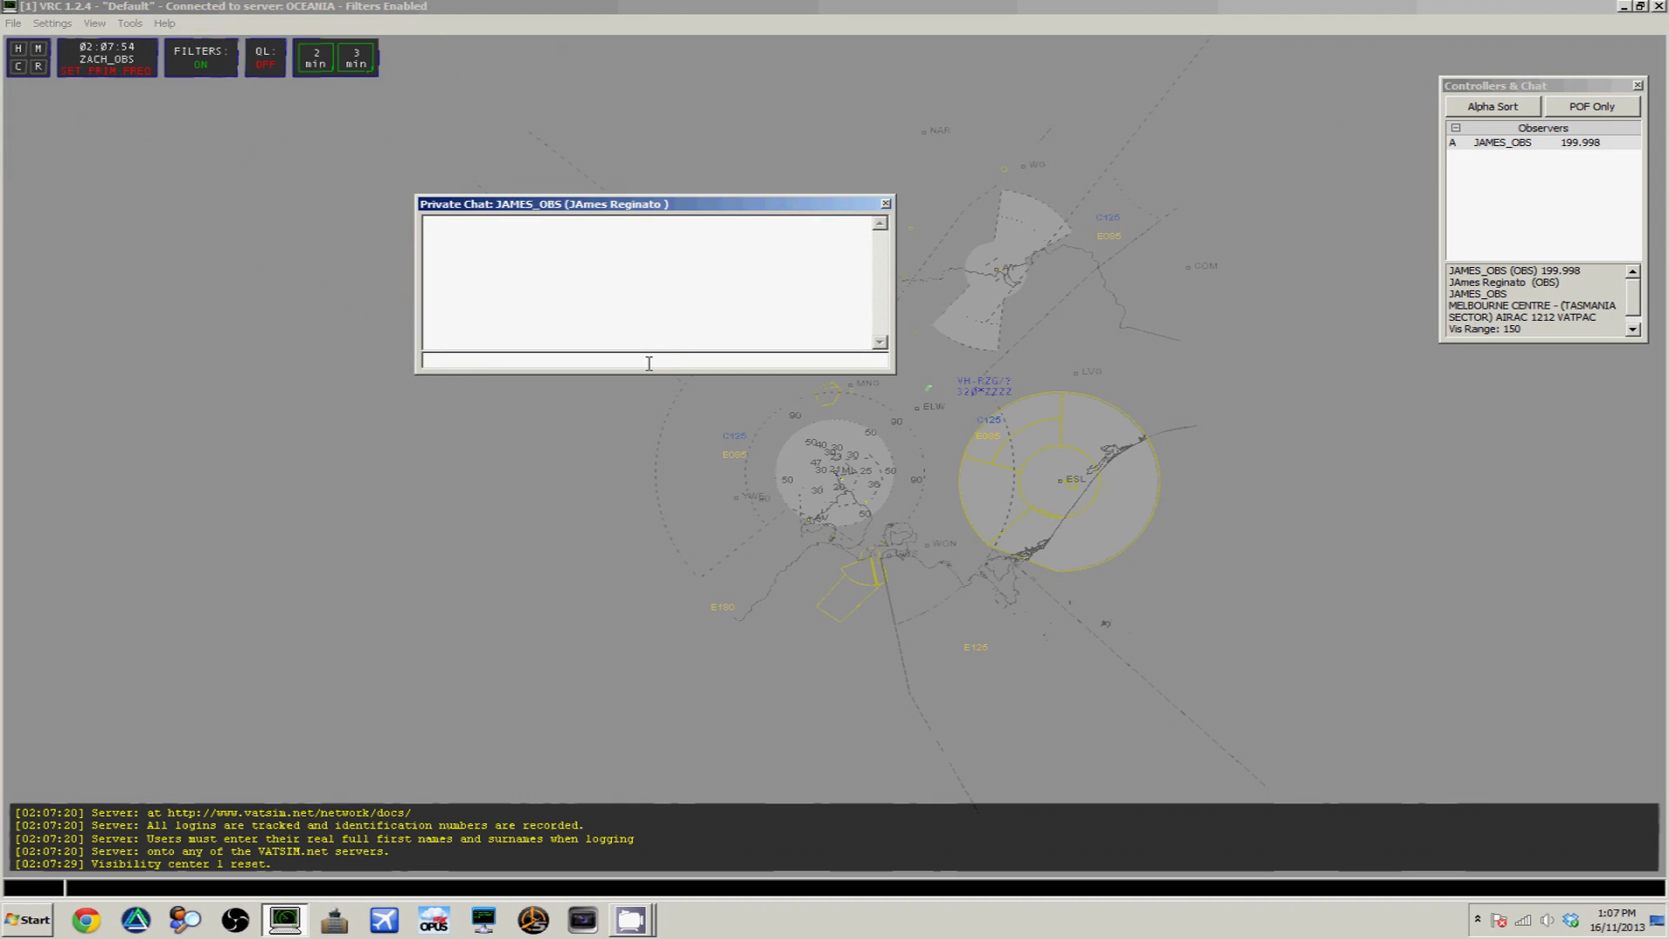
pyautogui.click(885, 204)
pyautogui.click(131, 23)
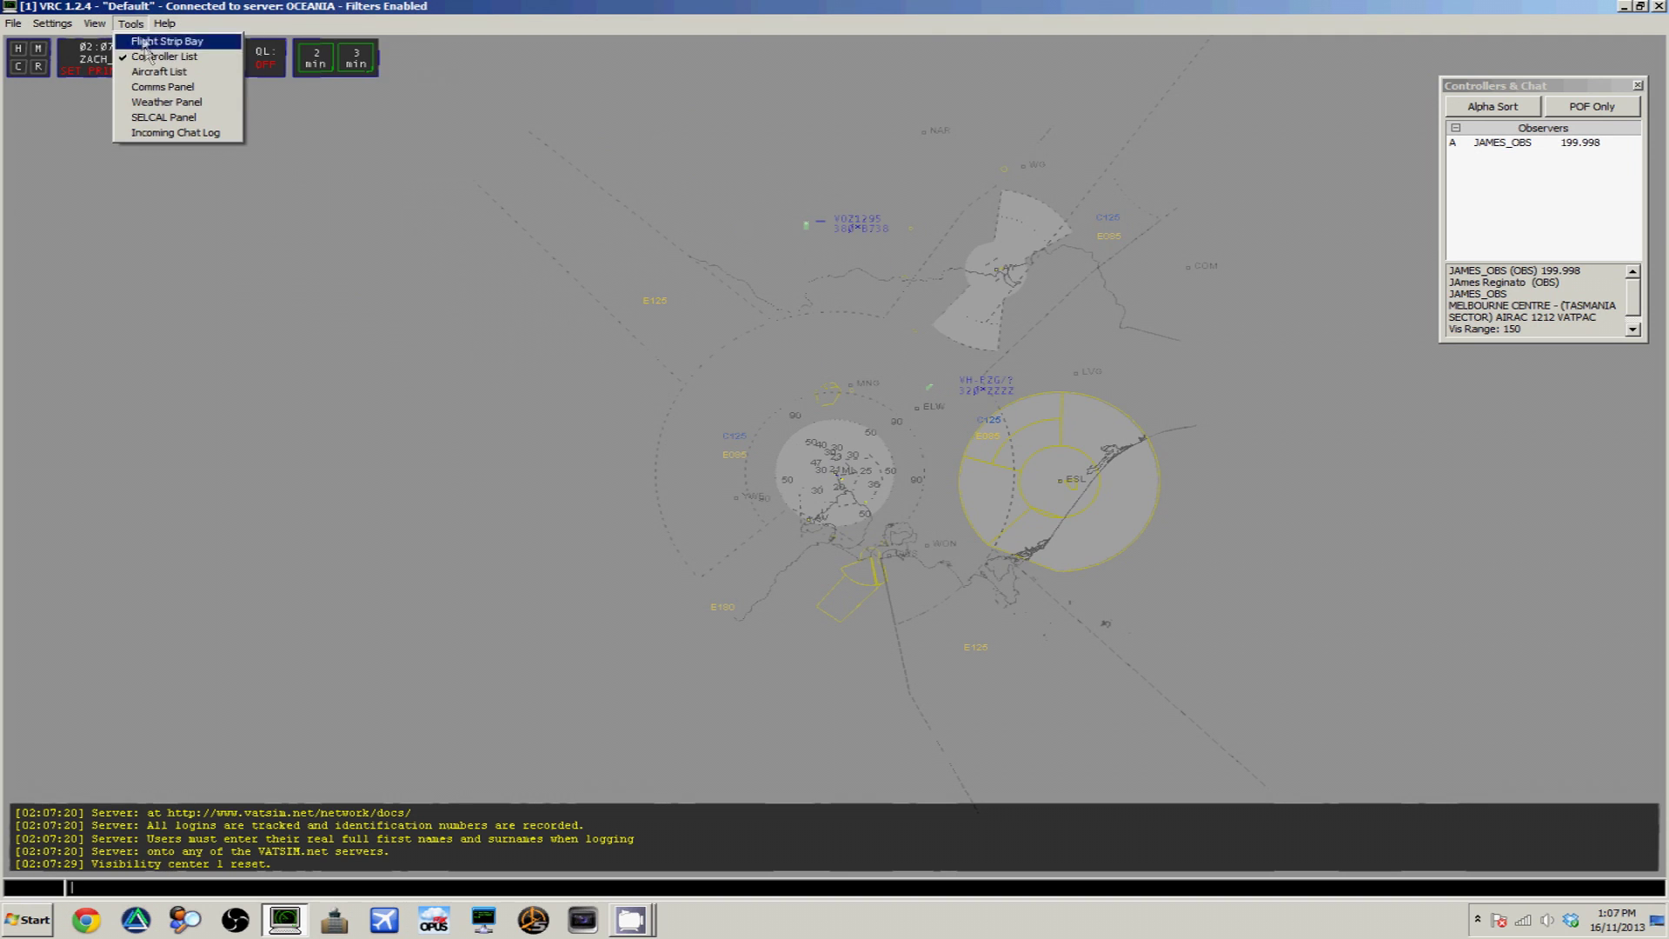
pyautogui.click(156, 73)
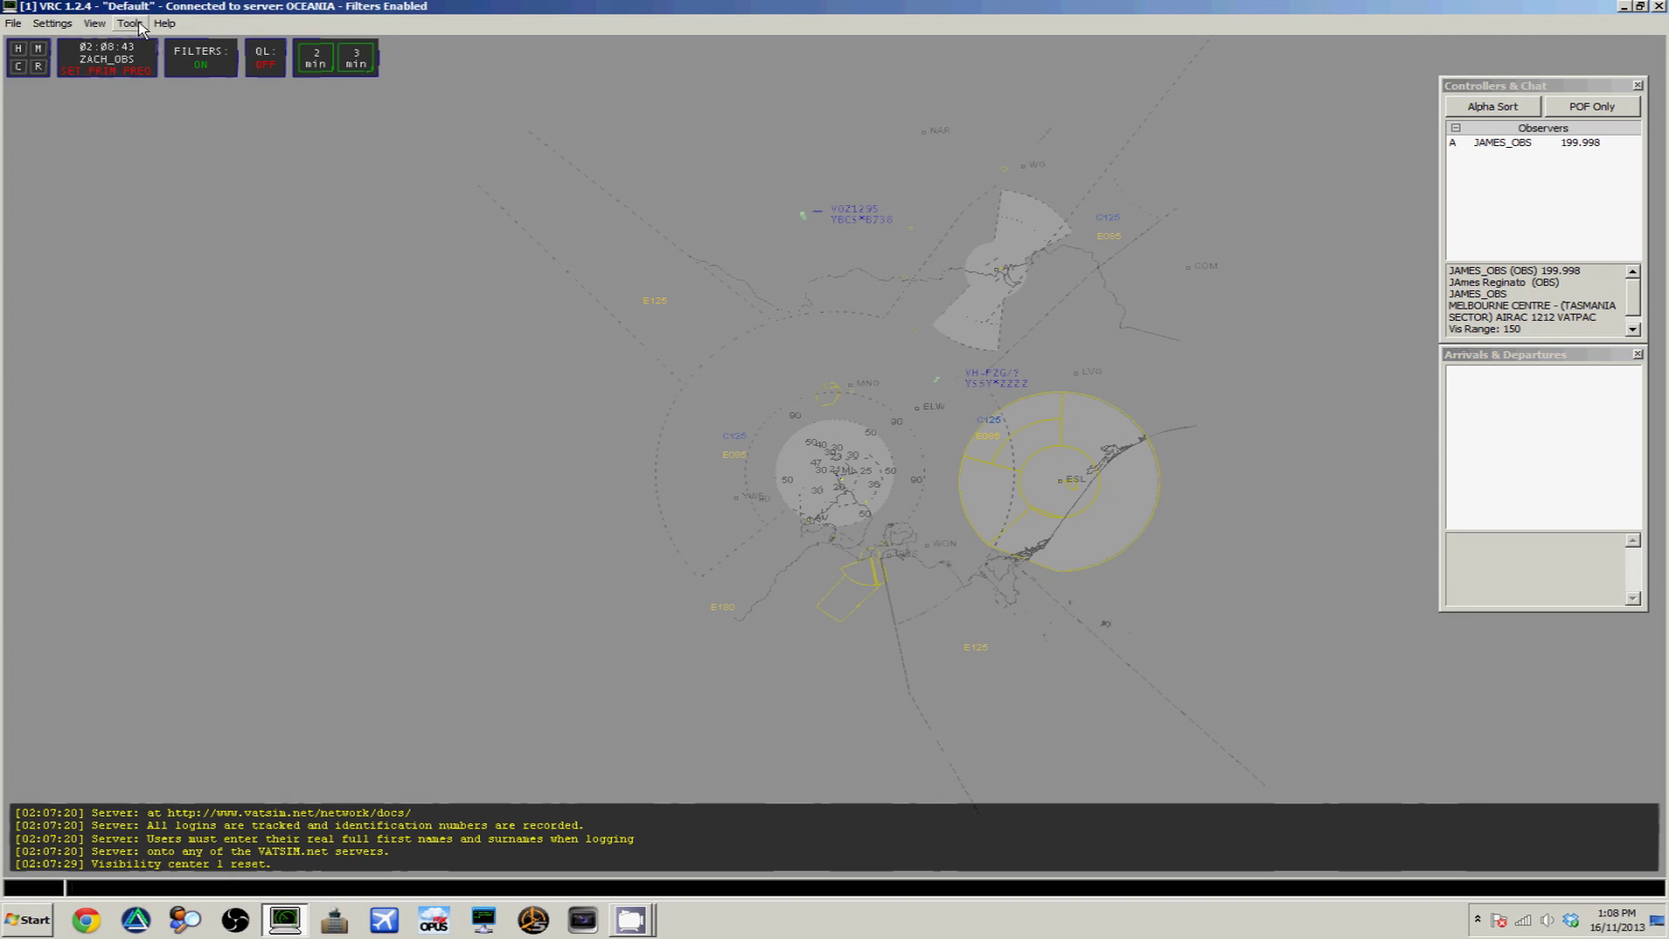
# Show the Weather Panel, nudge it slightly, then close it again
pyautogui.click(132, 25)
pyautogui.click(163, 109)
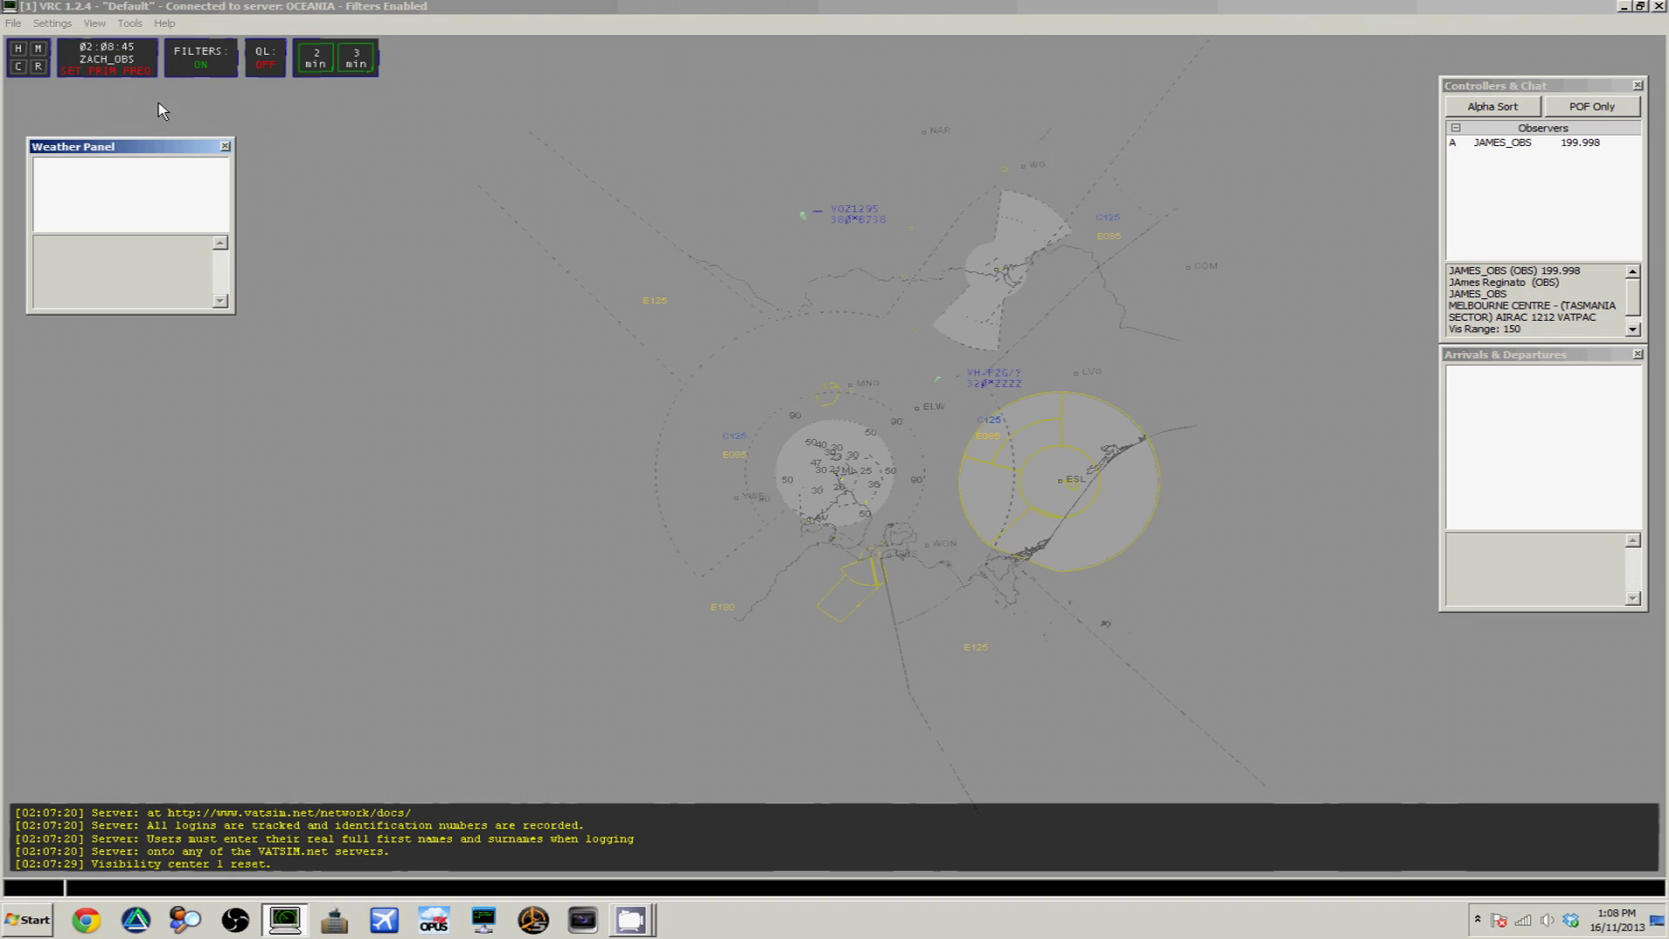
pyautogui.moveTo(176, 148); pyautogui.dragTo(172, 126)
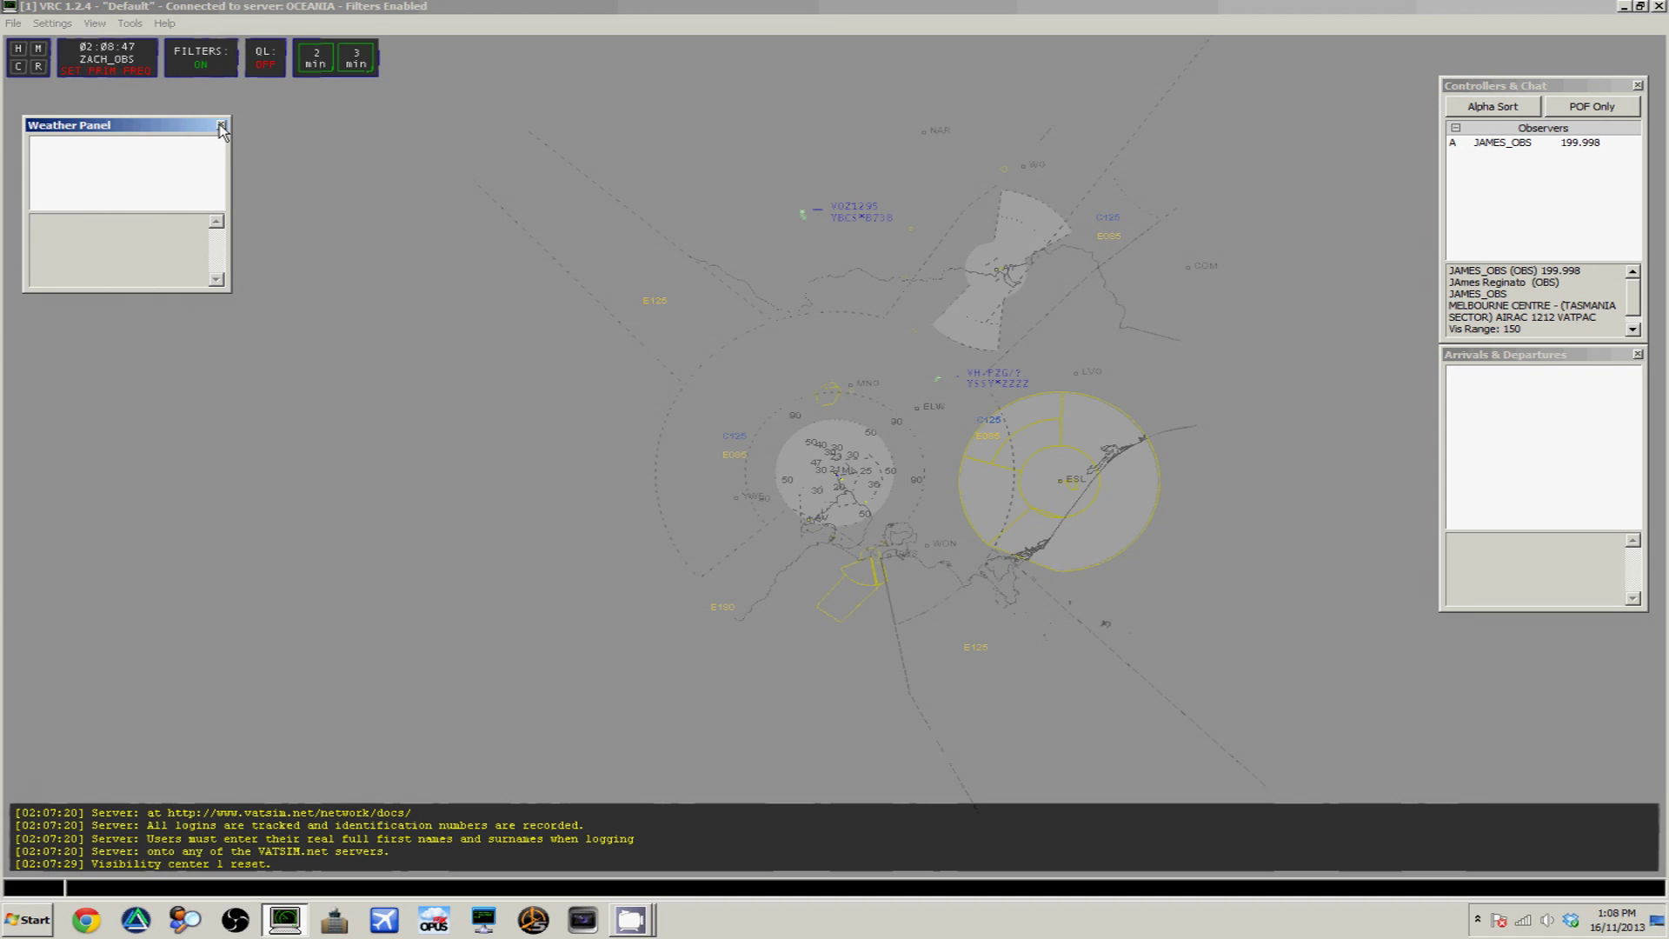
pyautogui.click(221, 126)
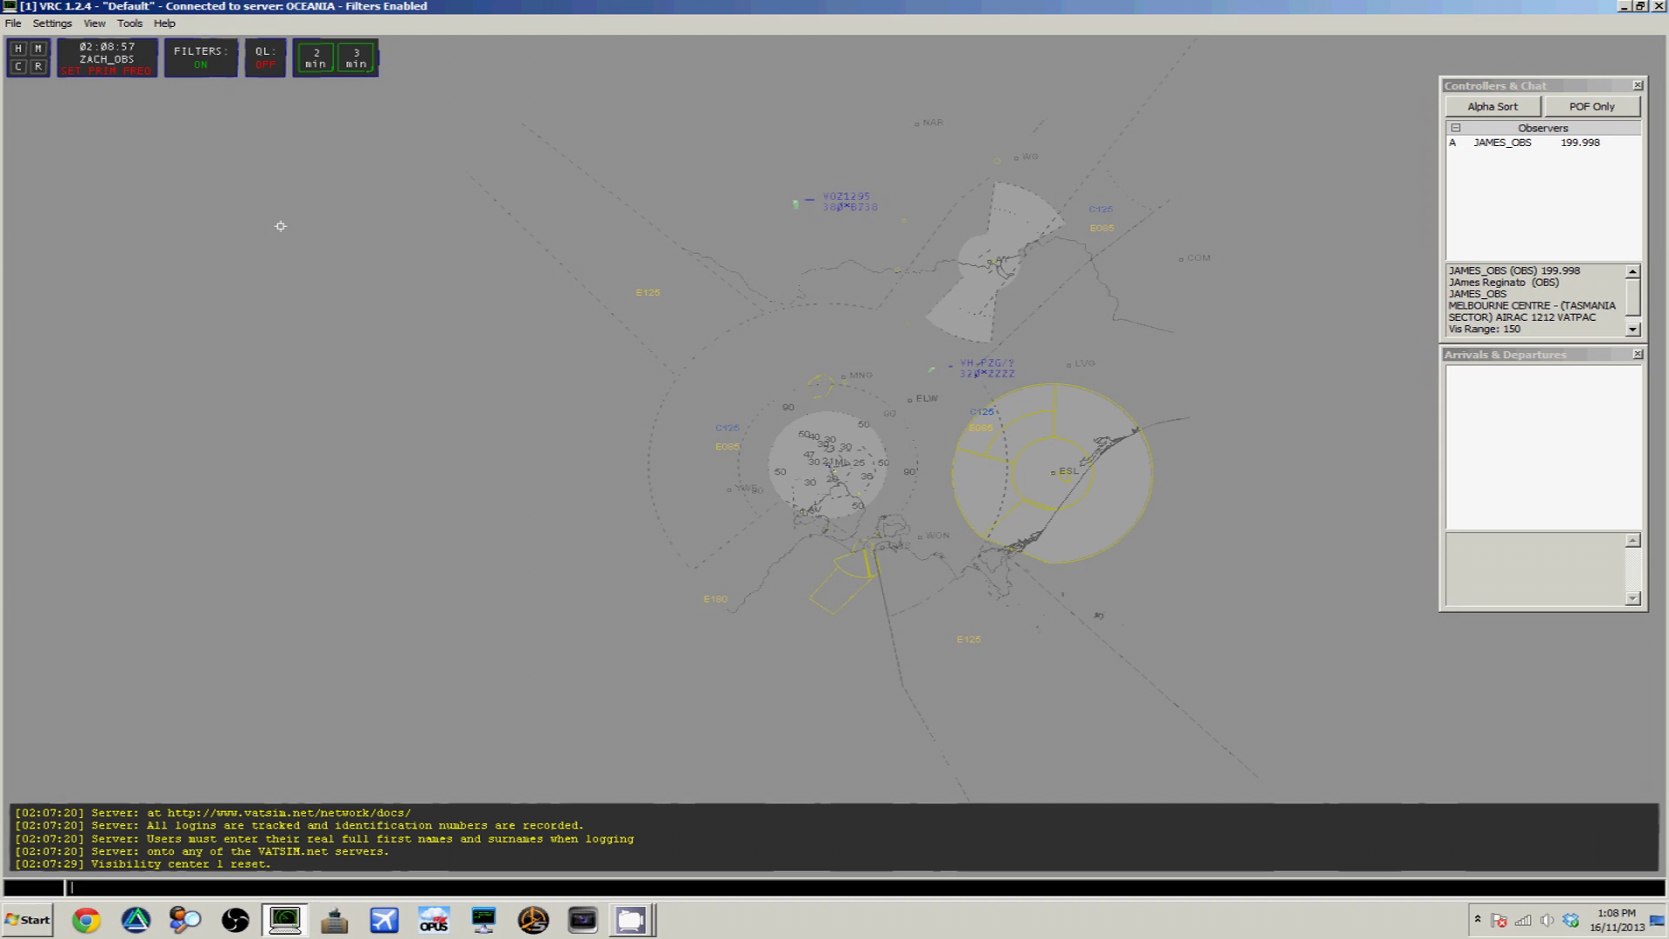
# Add a YMML weather box with .QD YMML showing wind 16011 and QNH 1019
pyautogui.write('QD')
pyautogui.press('Return')
pyautogui.write('.QD YMML')
pyautogui.press('Return')
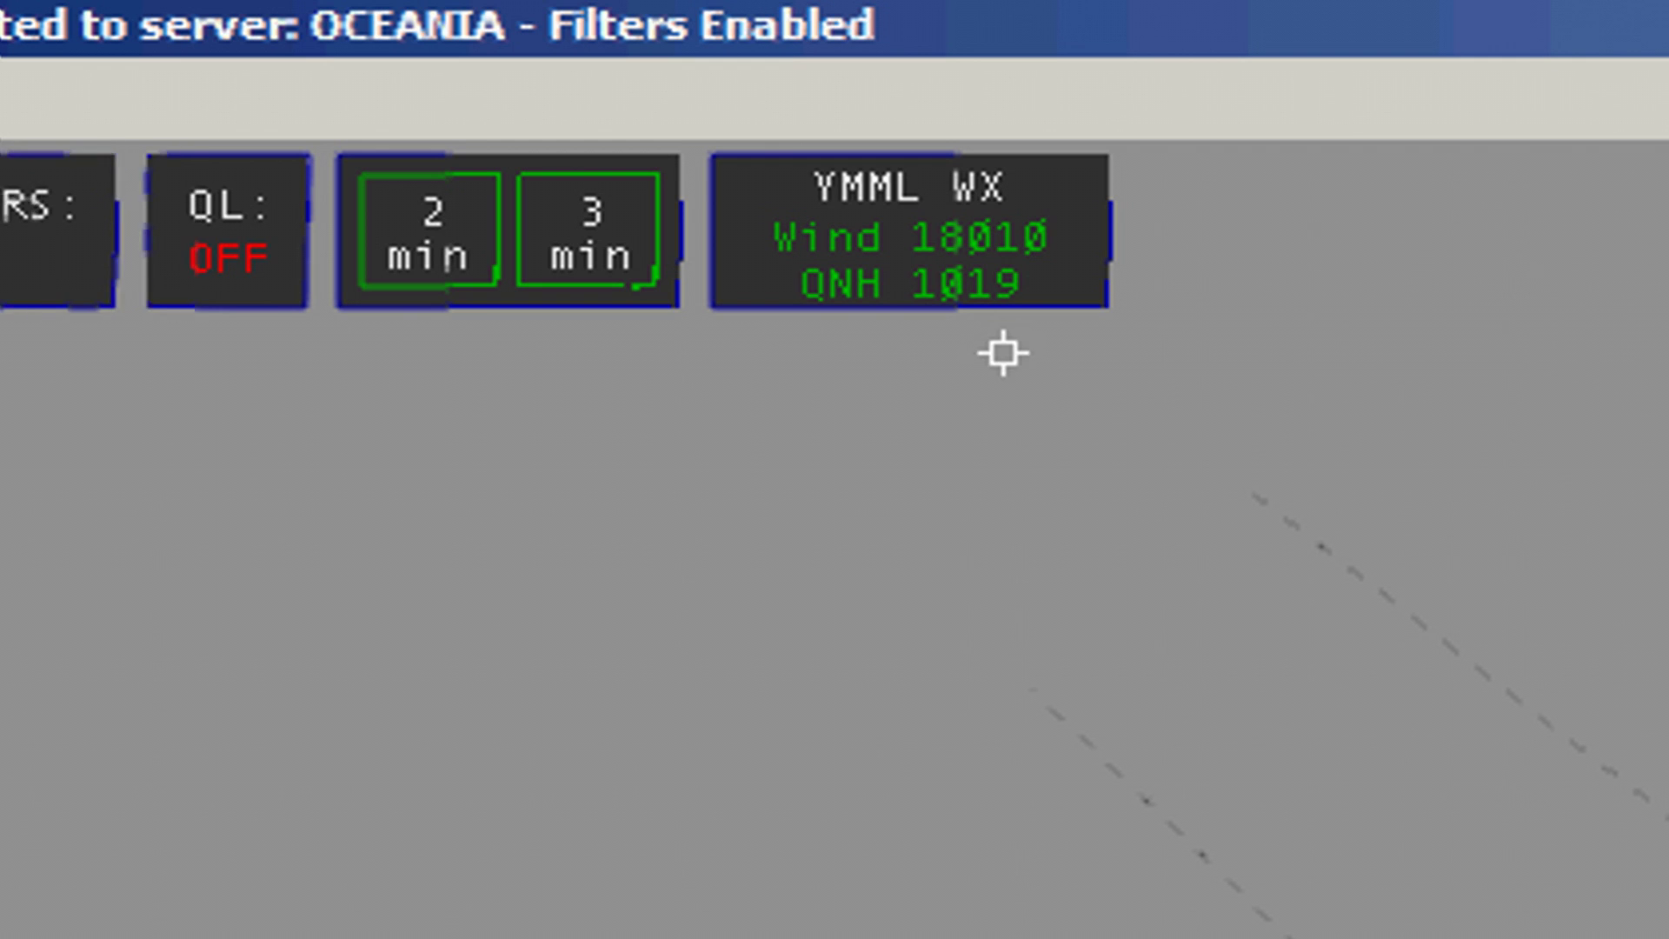
pyautogui.click(939, 253)
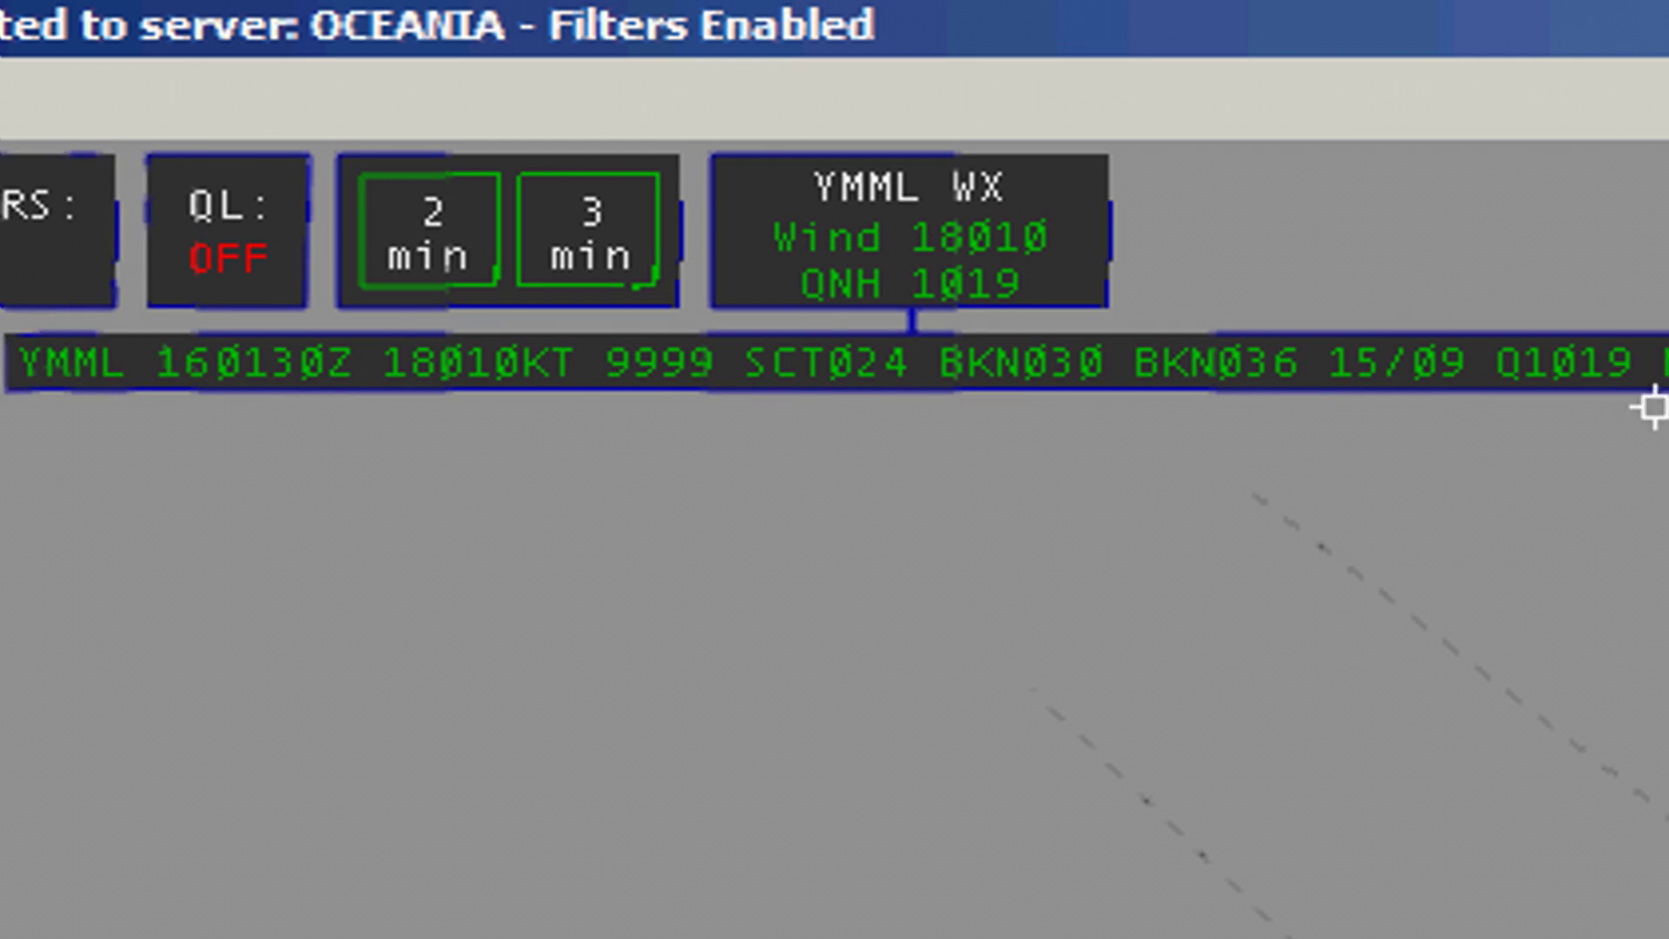
pyautogui.click(934, 250)
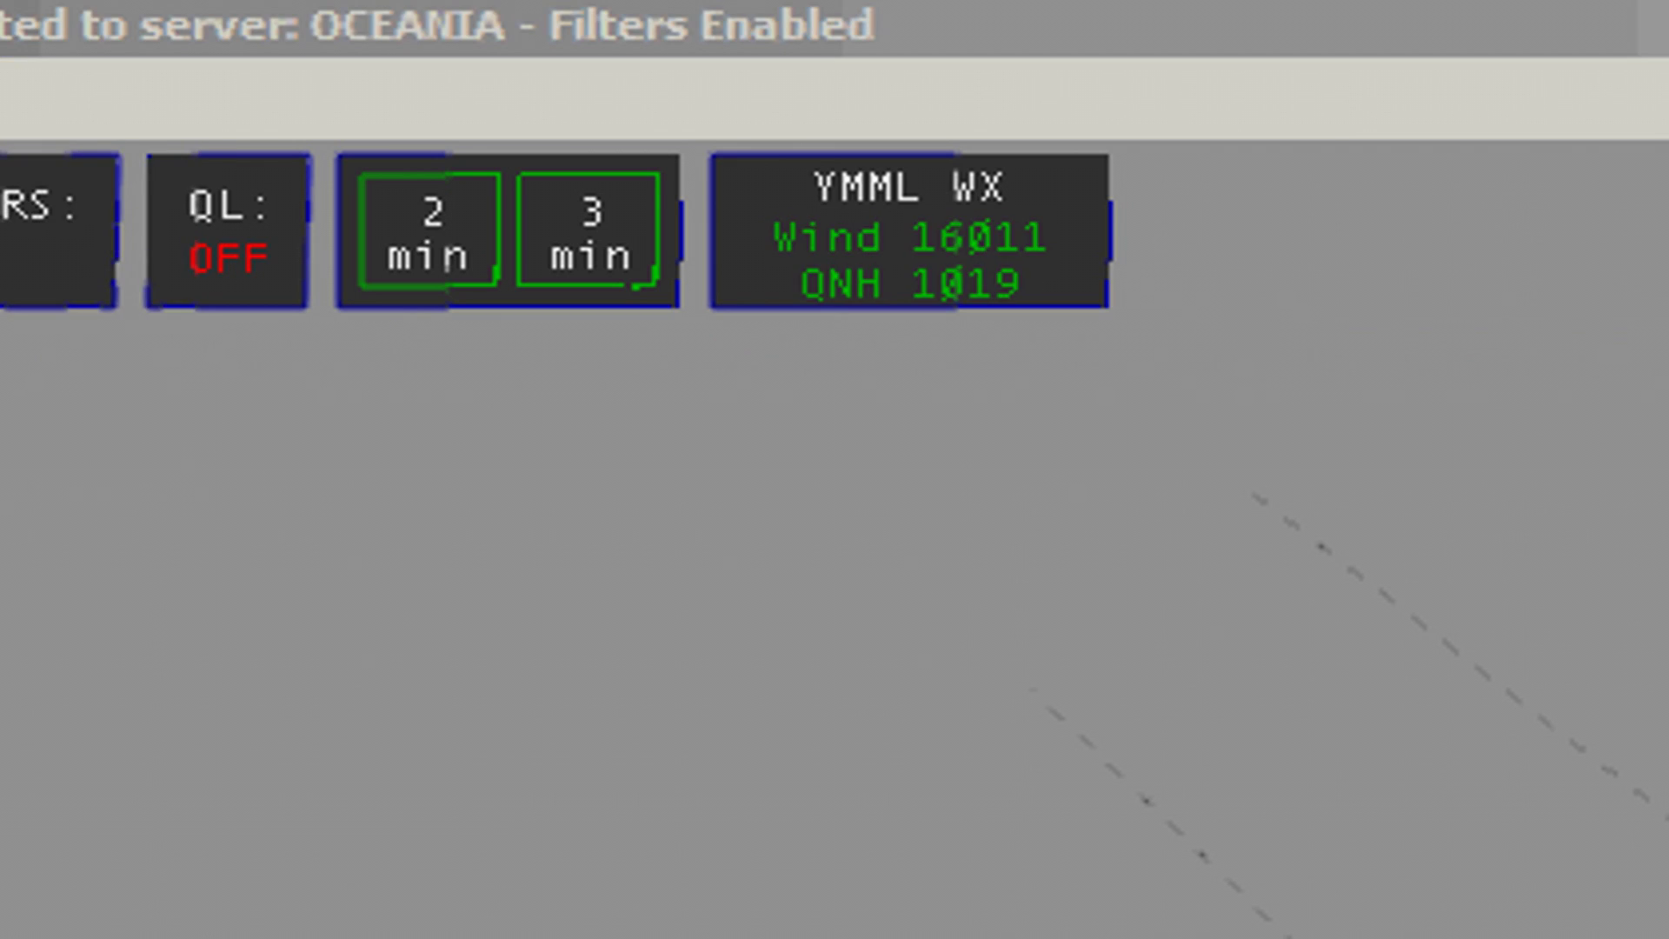
pyautogui.click(995, 254)
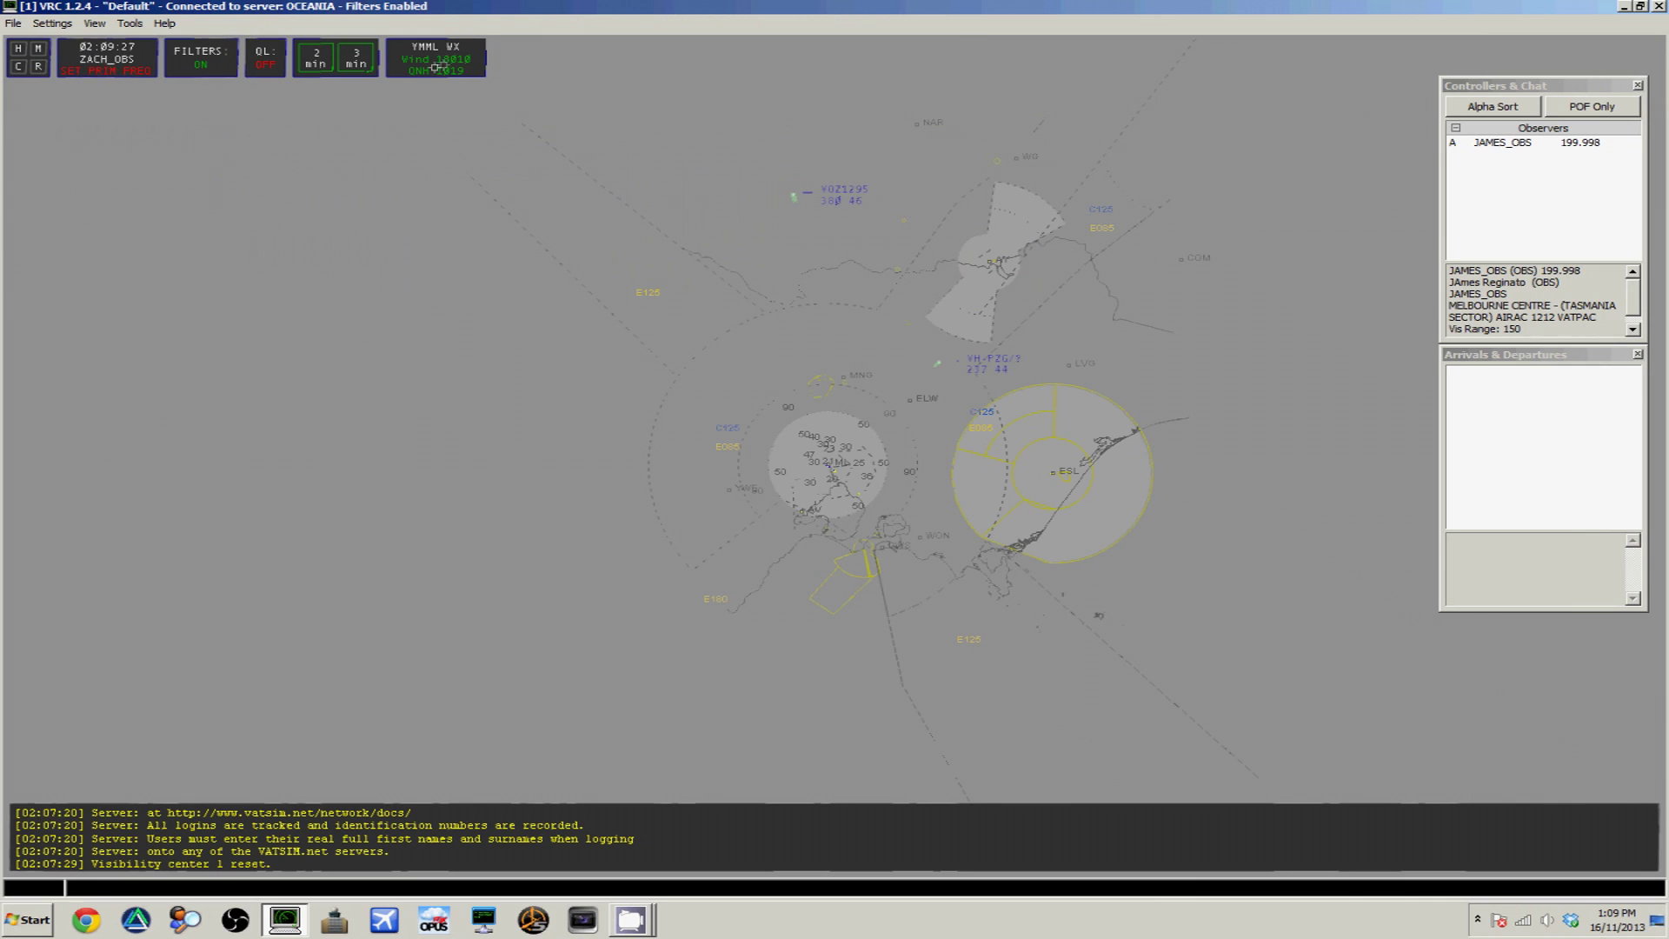
# Add Clearance and Taxi separators to the Flight Strip Bay, with Clearance above Taxi
pyautogui.click(131, 24)
pyautogui.click(146, 41)
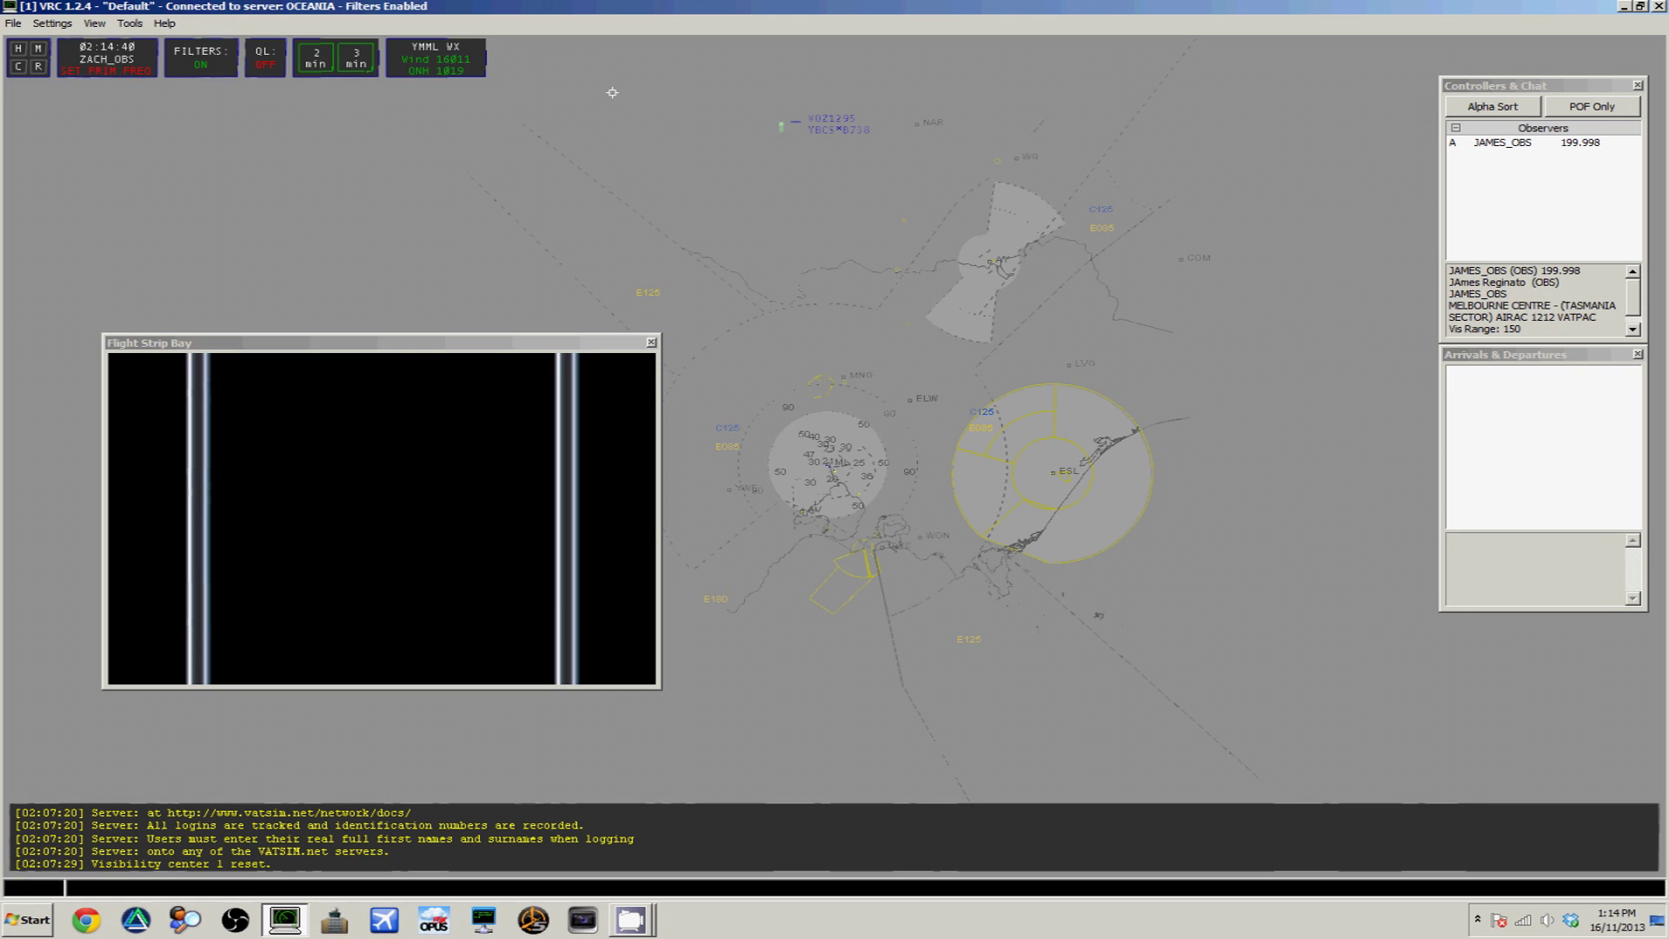
pyautogui.write('sep Clearance')
pyautogui.press('Return')
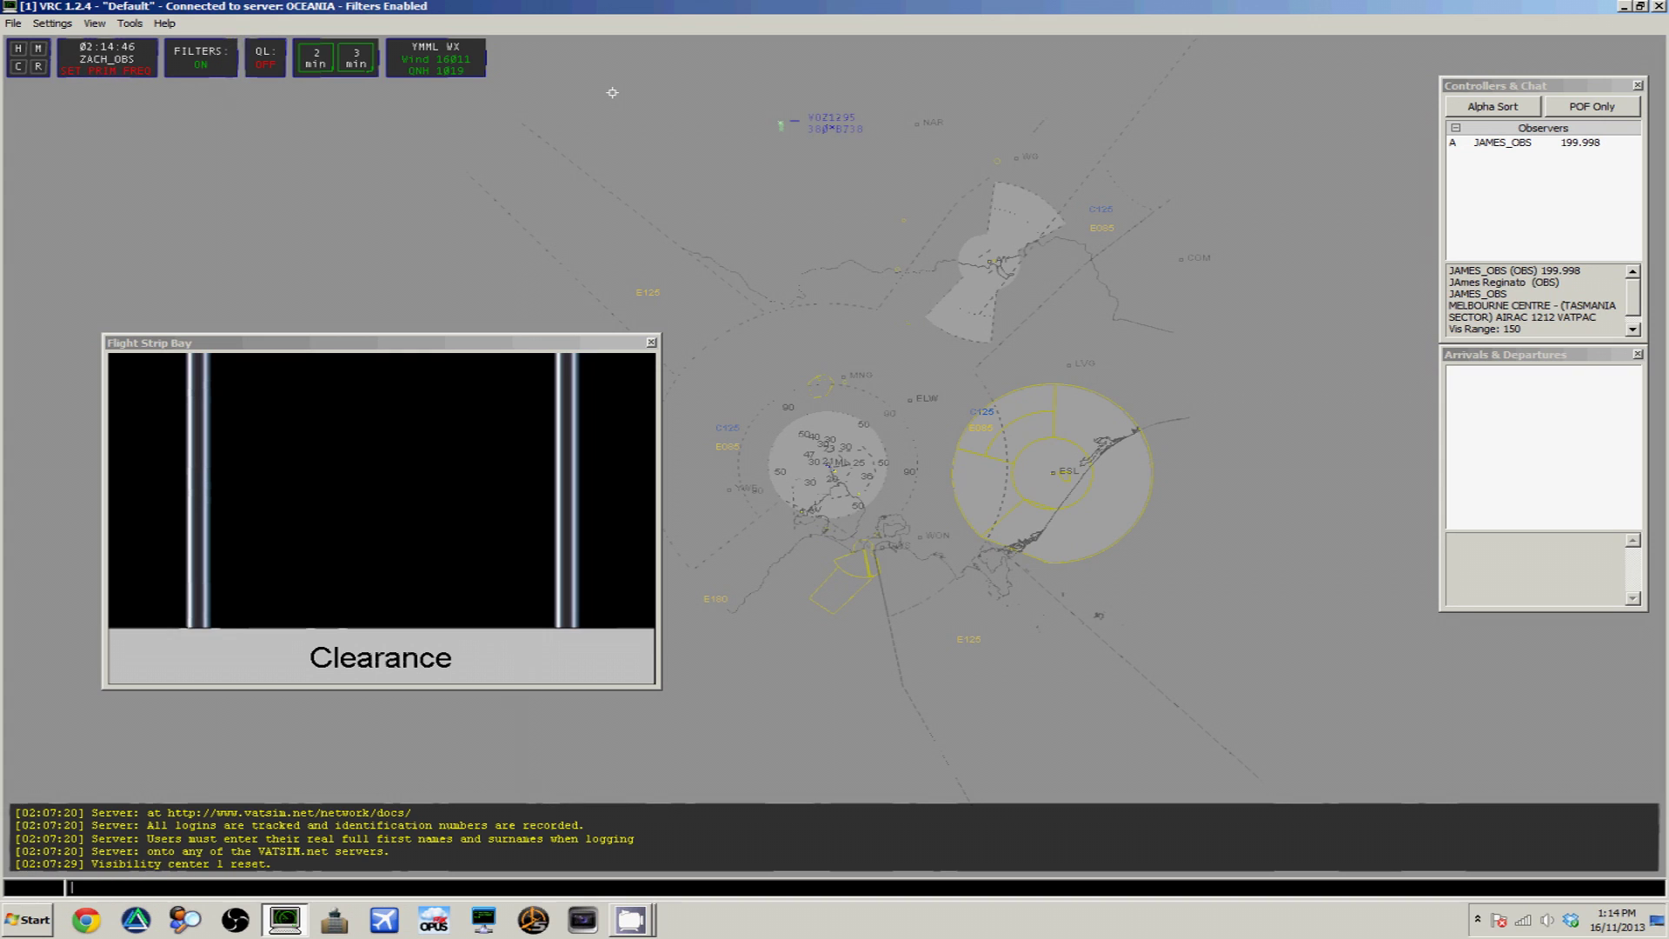
pyautogui.write('.sep Taxi')
pyautogui.press('Return')
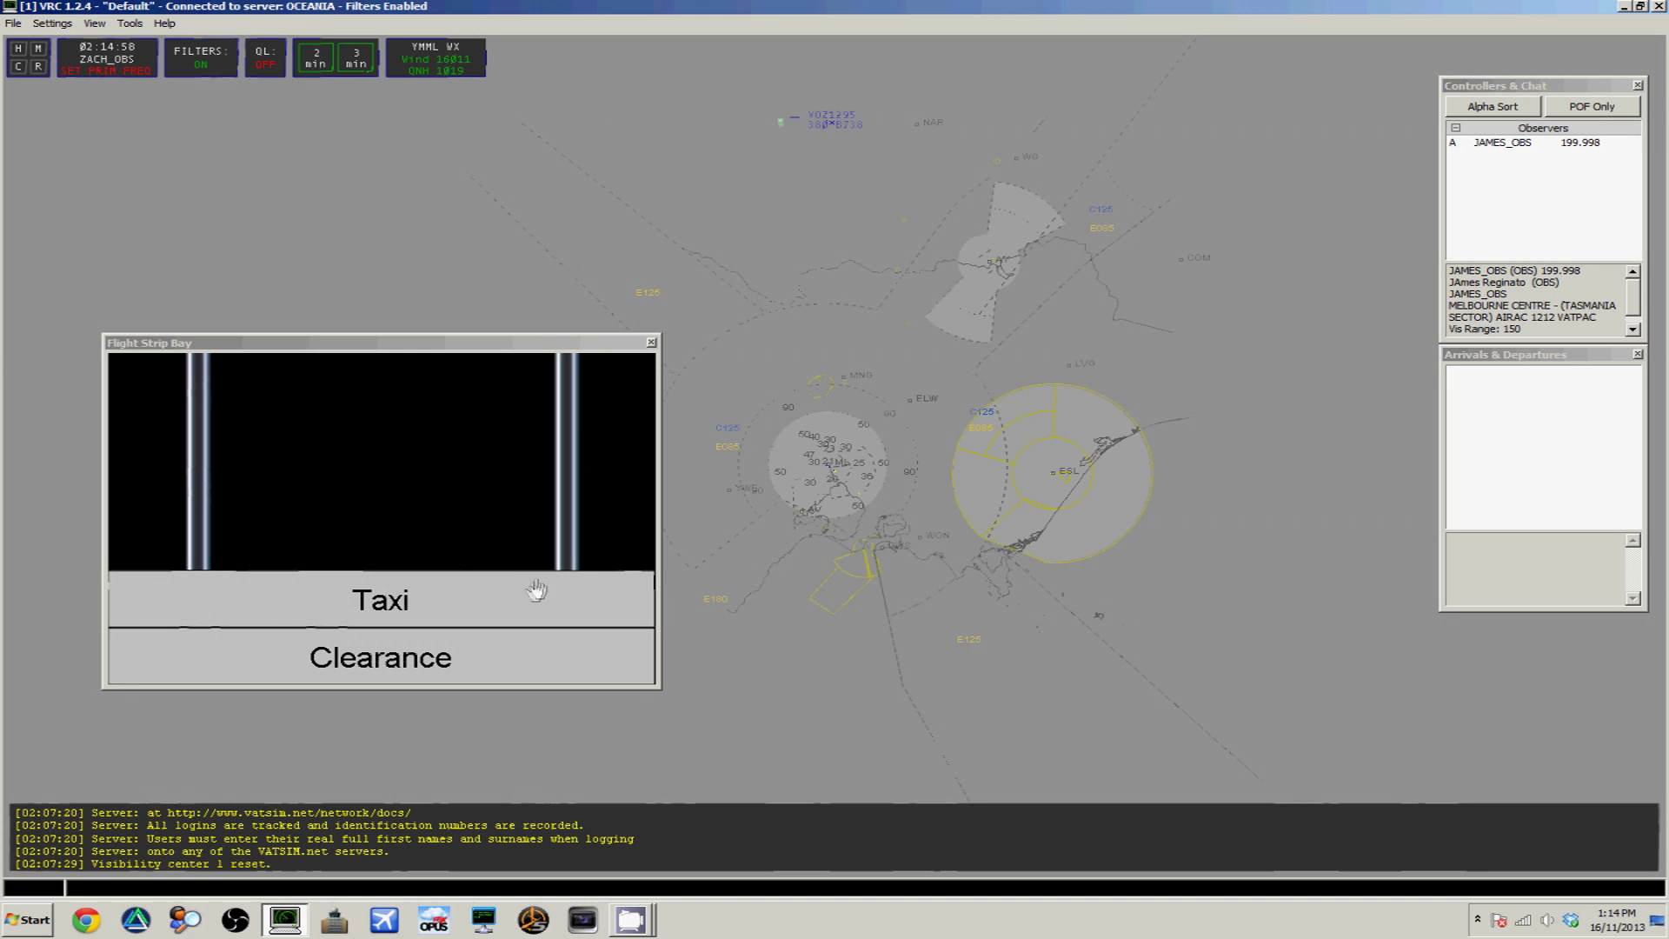
pyautogui.moveTo(533, 598); pyautogui.dragTo(533, 670)
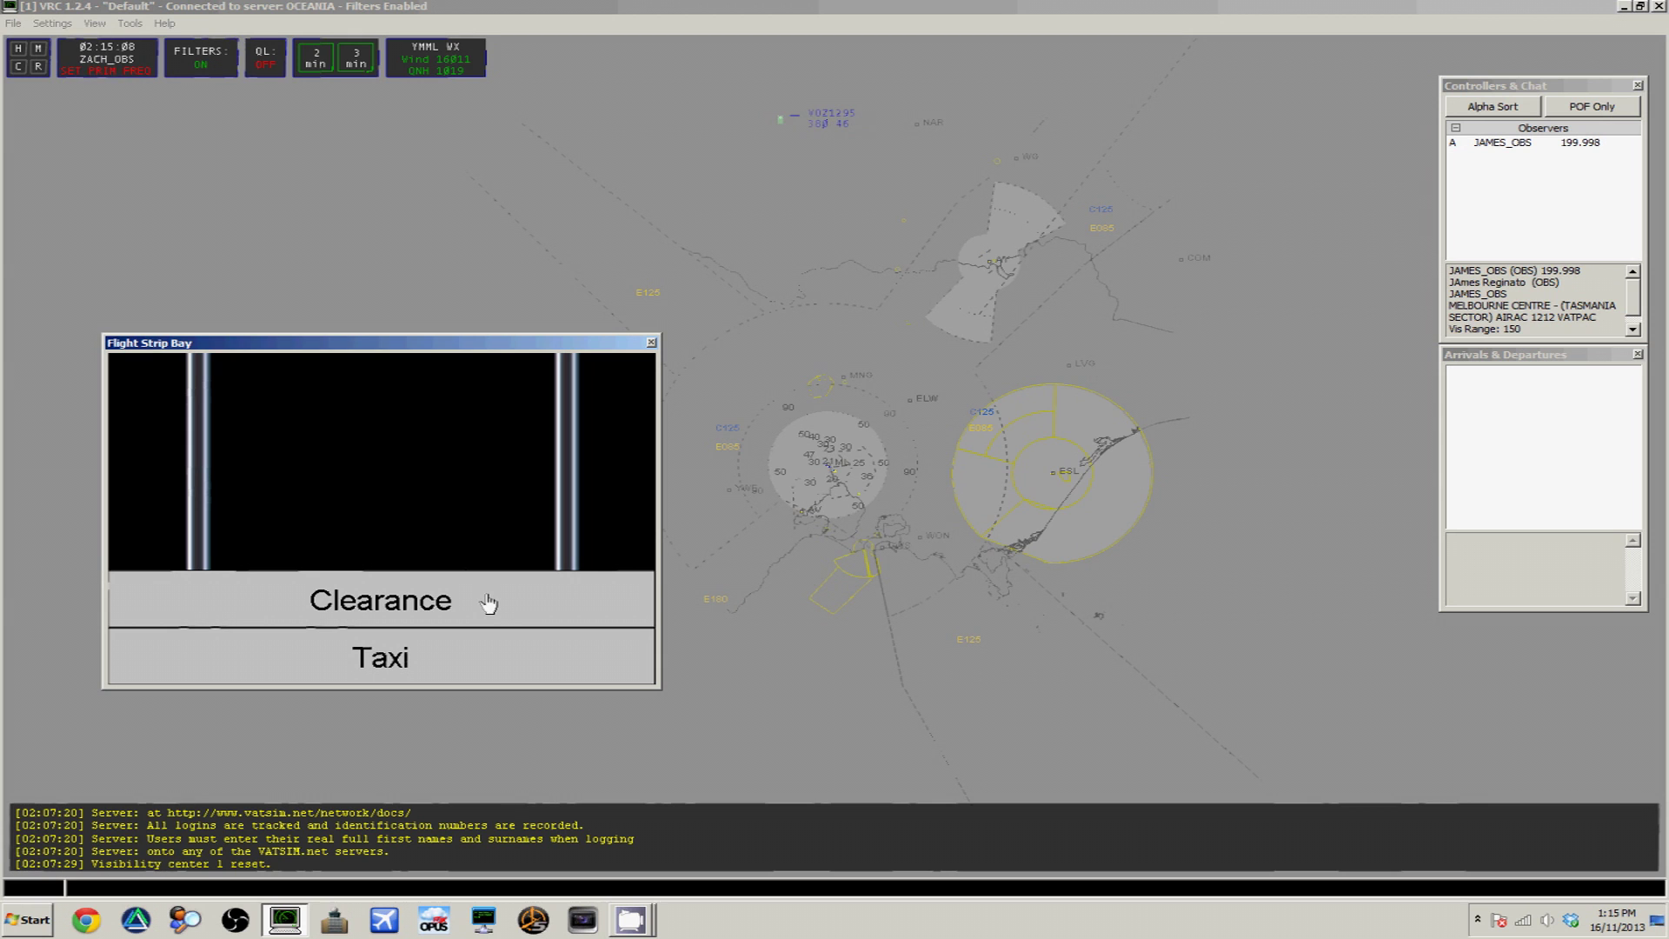
# Save the session setup as a new profile named 'Melbourne'
pyautogui.click(661, 278)
pyautogui.click(15, 25)
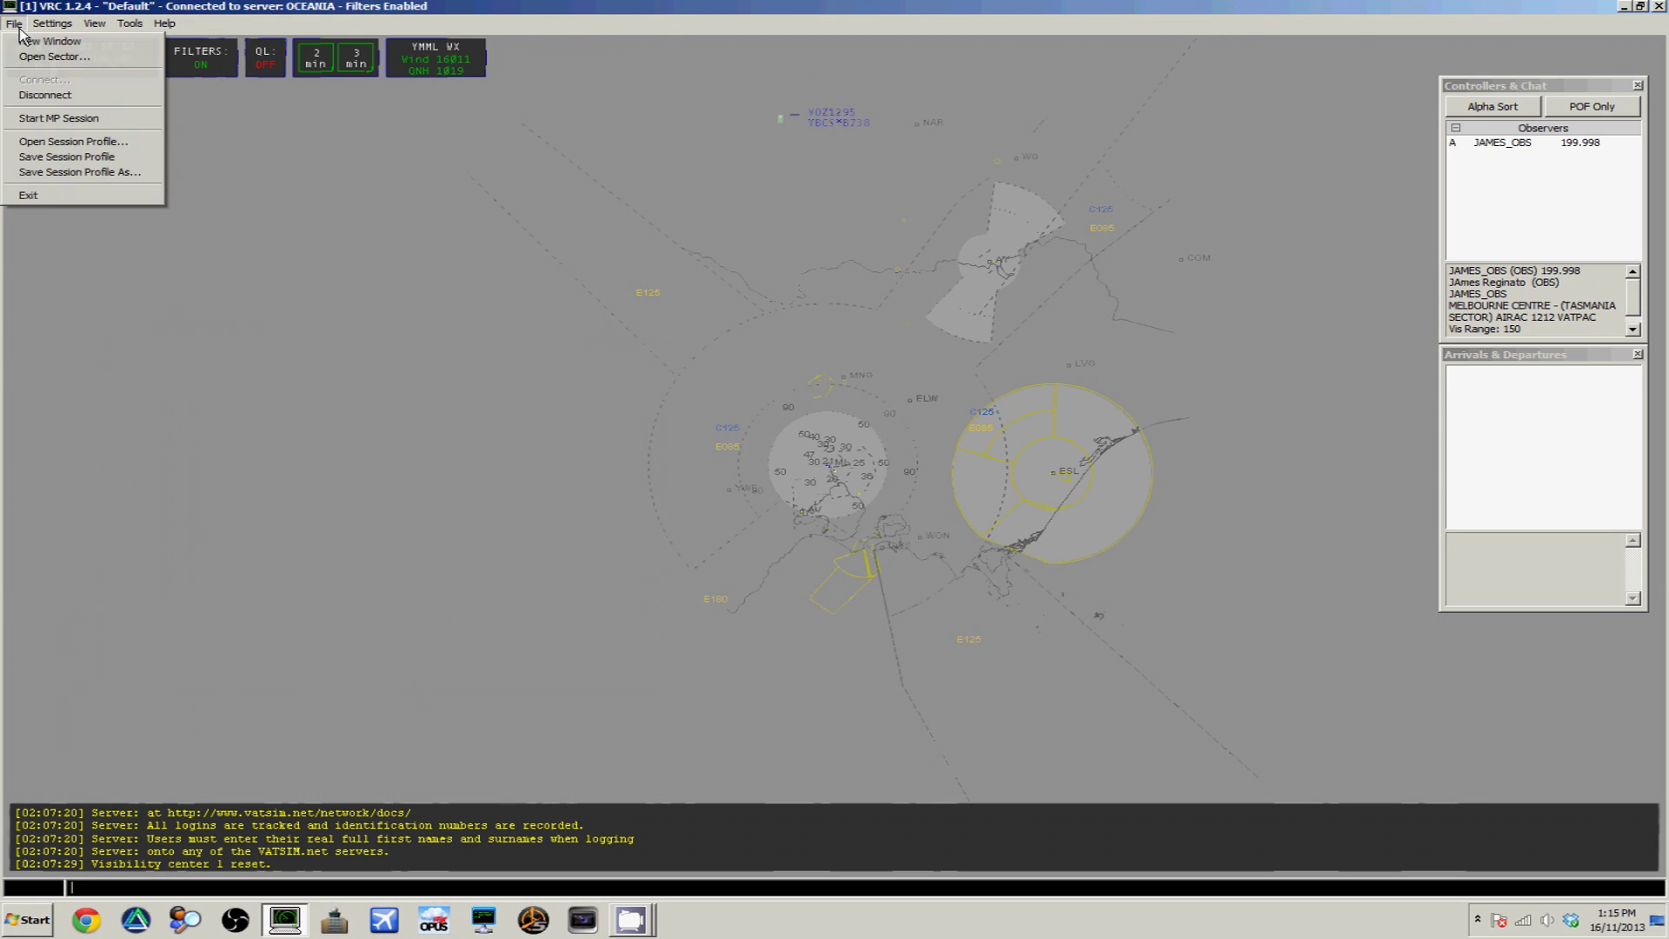
pyautogui.click(69, 171)
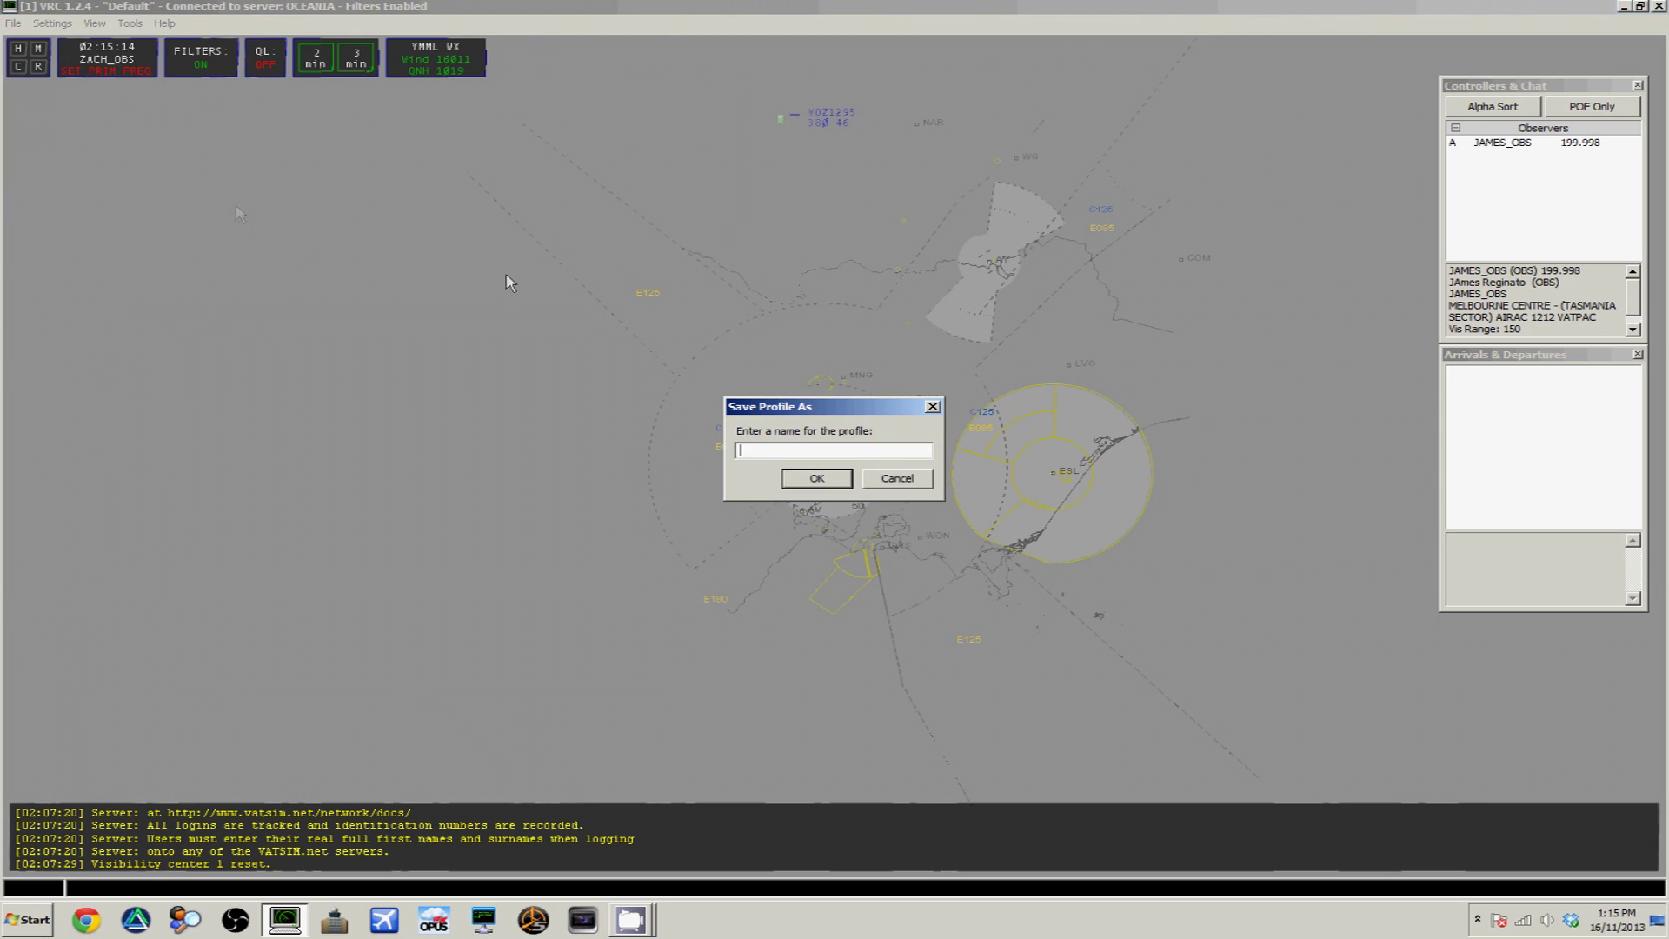
pyautogui.write('Melbourne')
pyautogui.click(838, 479)
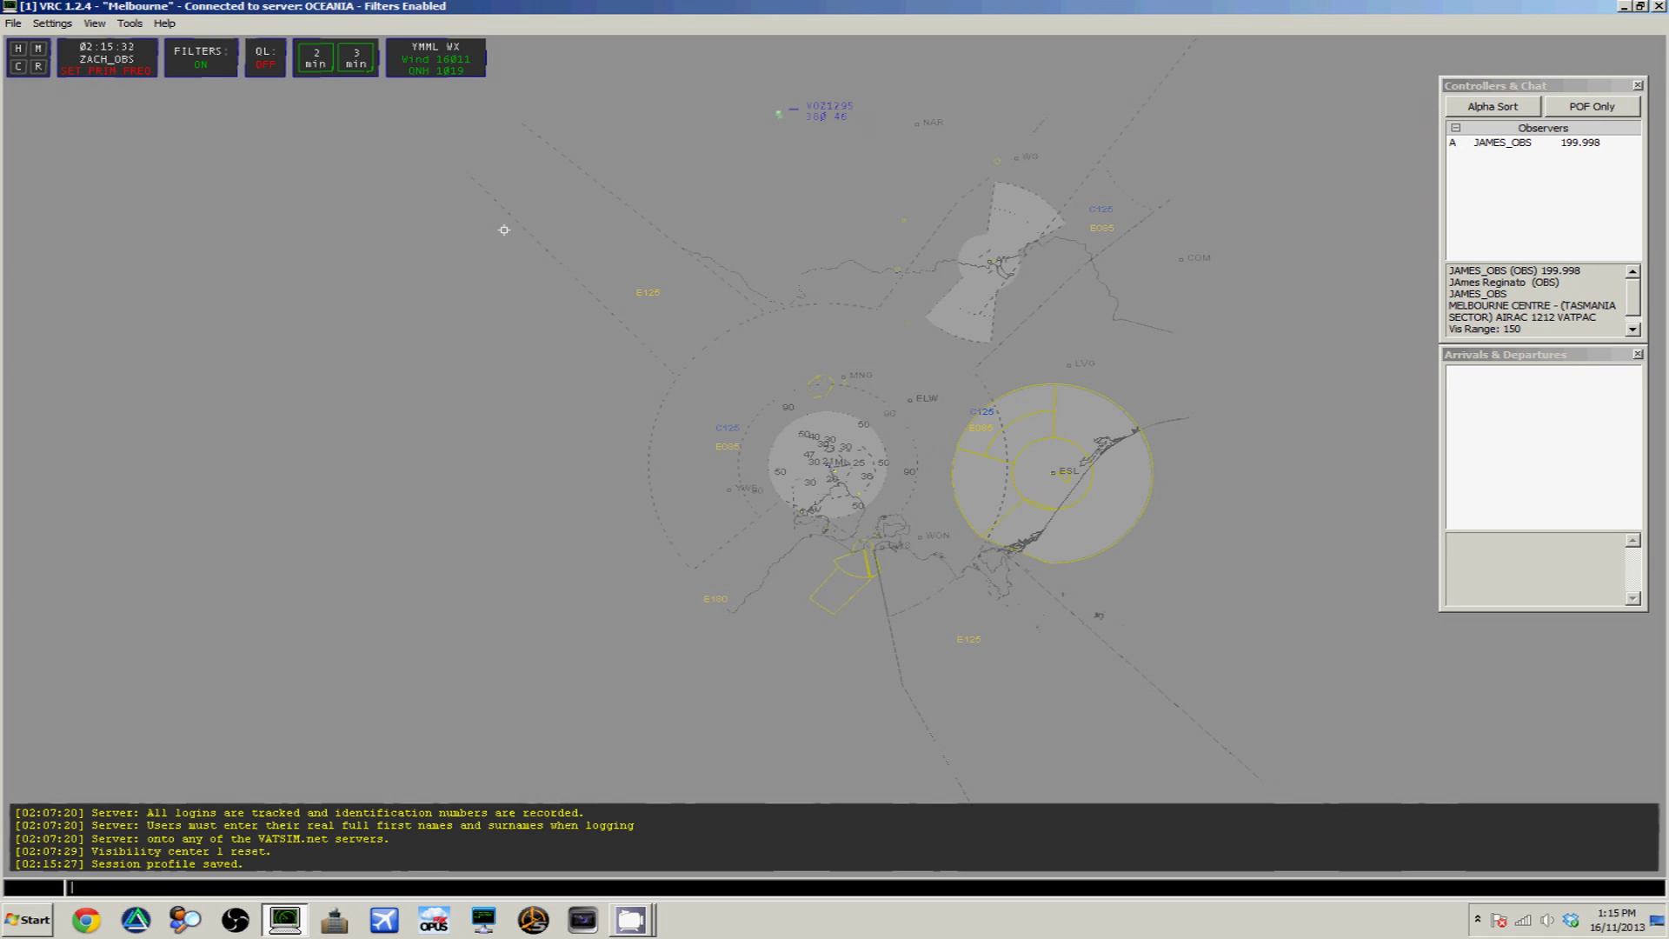
pyautogui.click(126, 65)
# Bring up the Comms Panel over the scope and edit the first frequency slot
pyautogui.click(264, 17)
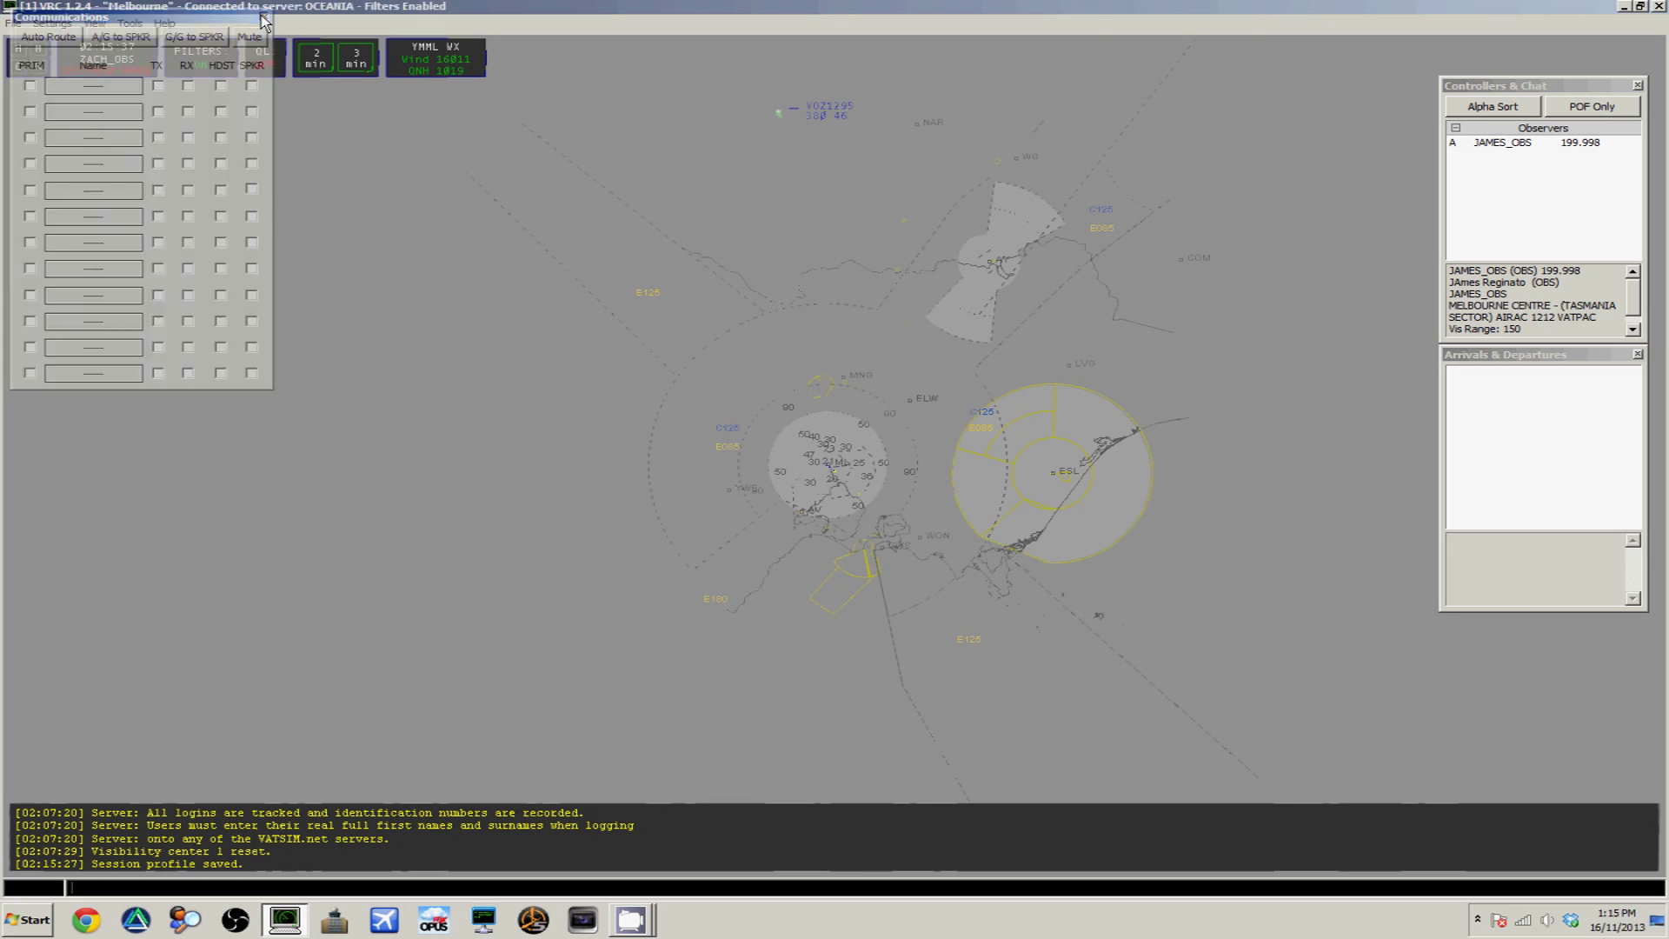
pyautogui.click(128, 24)
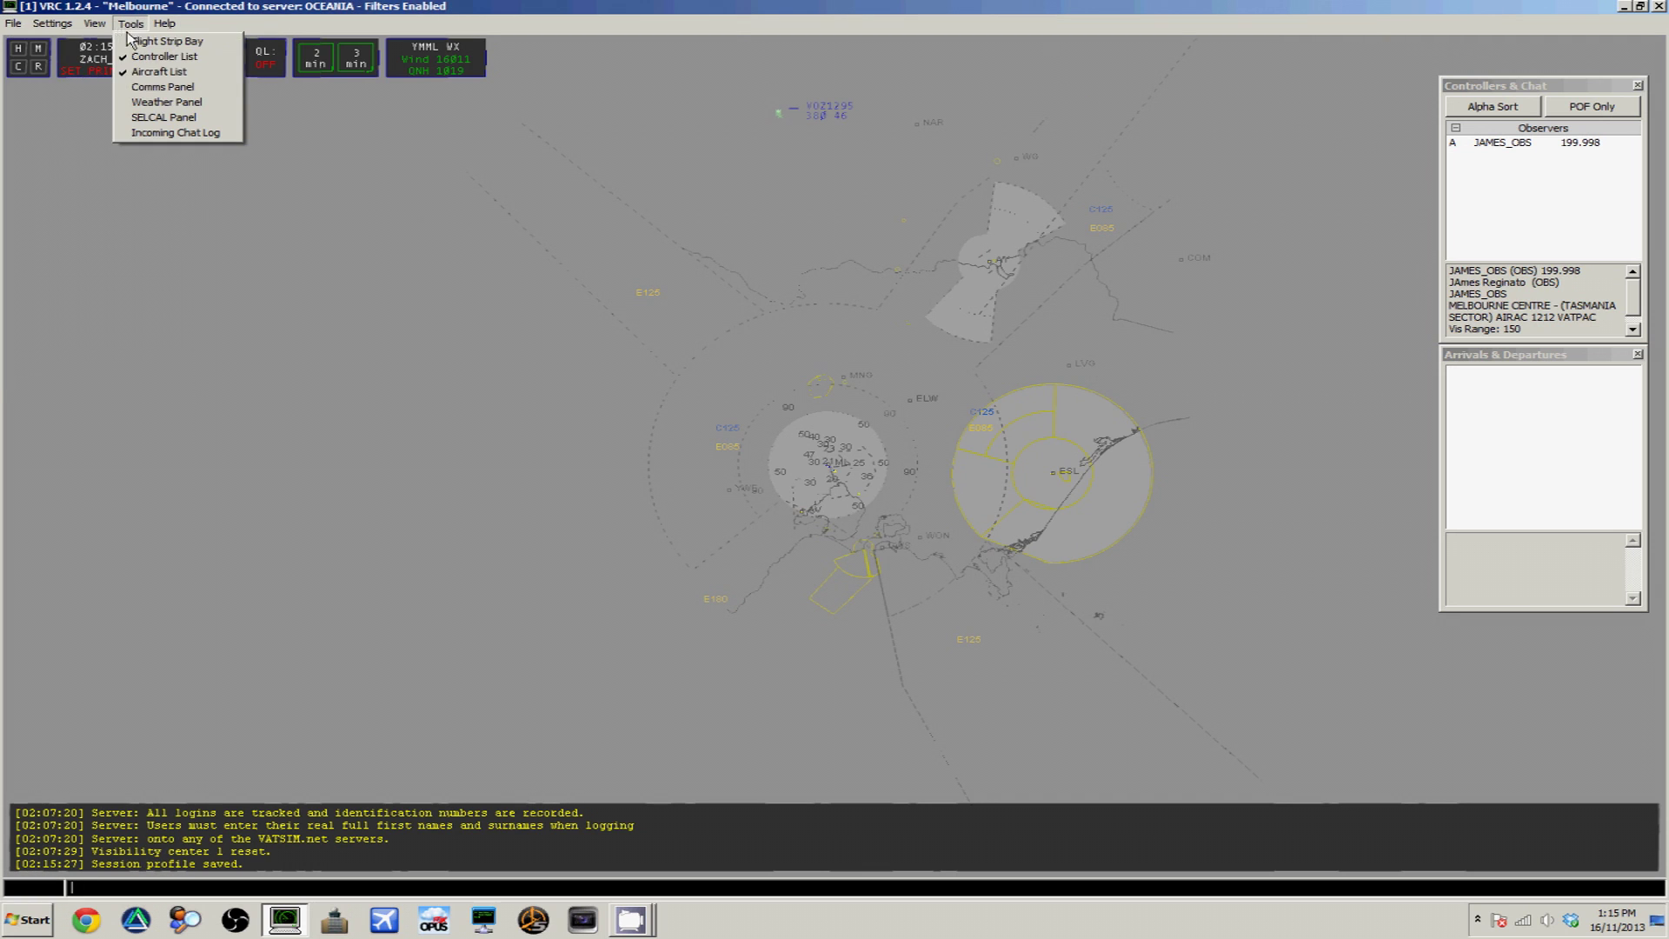
pyautogui.click(149, 87)
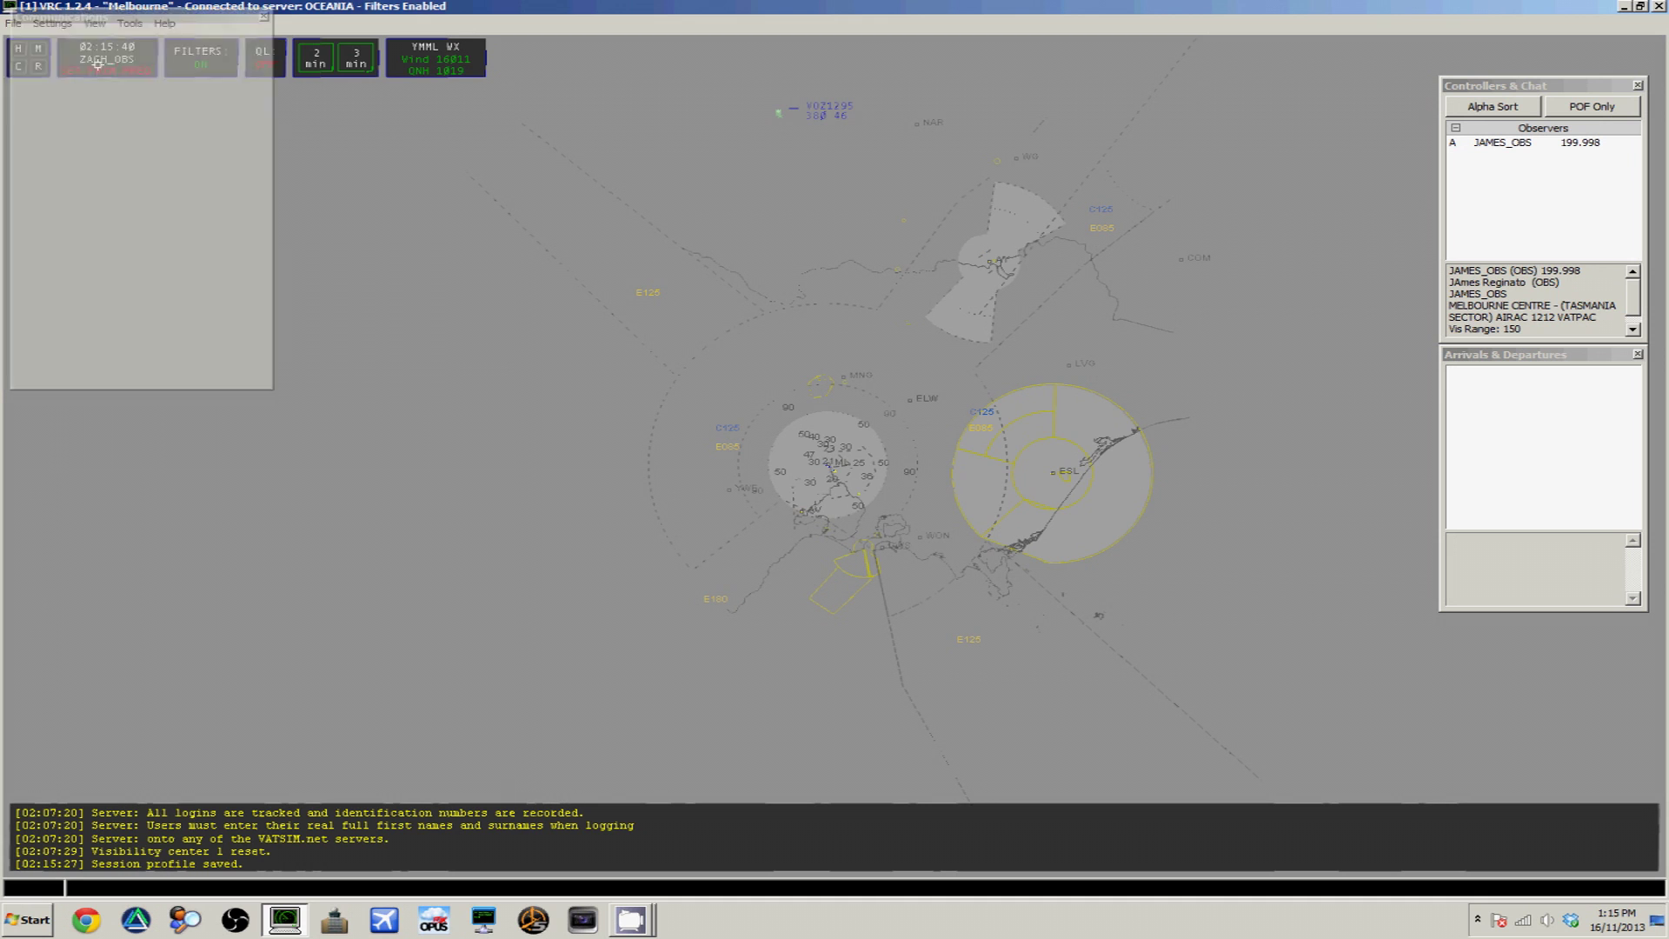
pyautogui.moveTo(124, 26); pyautogui.dragTo(228, 155)
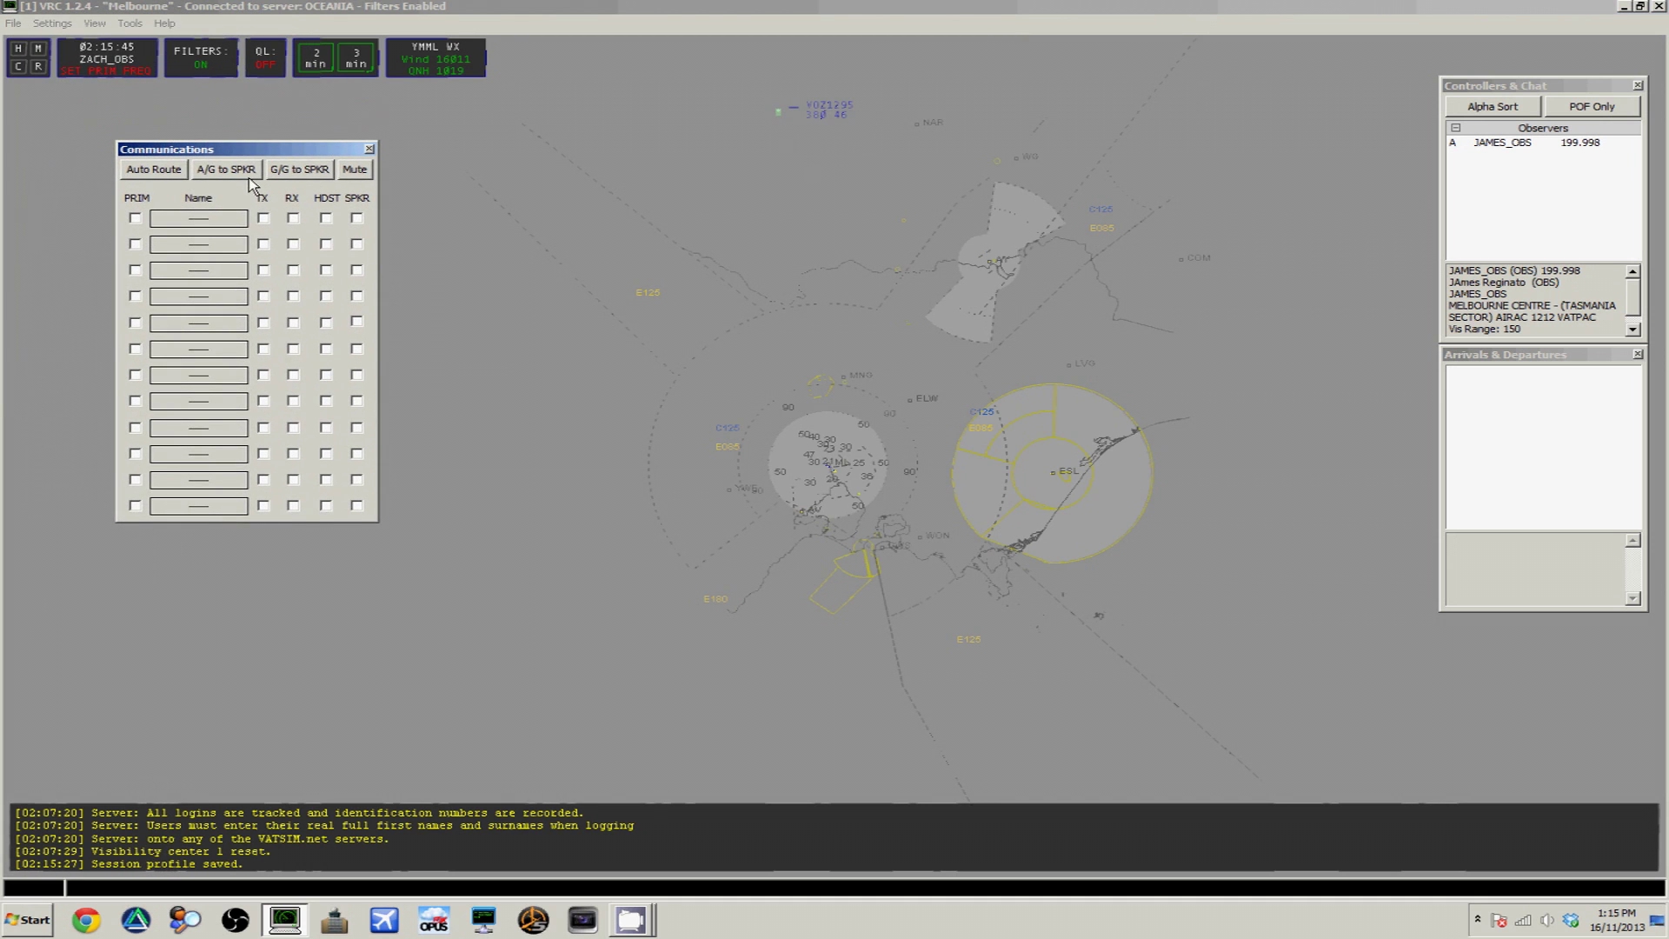
pyautogui.click(224, 220)
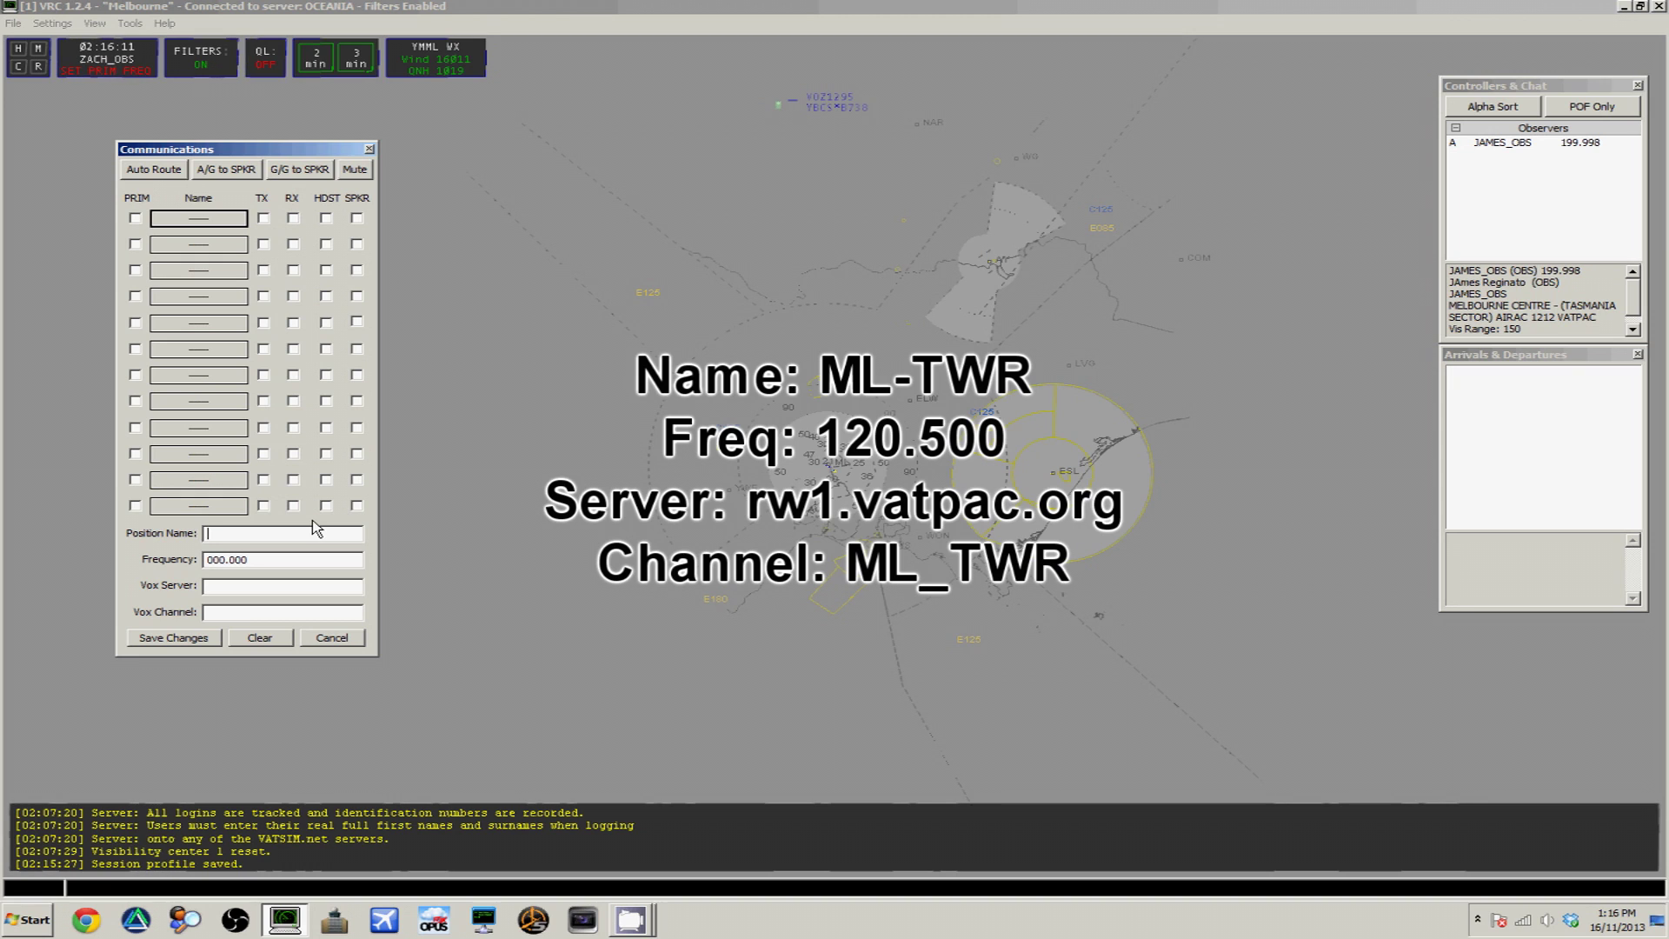
# Define ML-TWR on 120.500 with voice server rw1.vatpac.org and channel ML_TWR, and save
pyautogui.write('ML-TWR')
pyautogui.press('Tab')
pyautogui.write('120.500')
pyautogui.press('Tab')
pyautogui.write('rw1.vatpac.org')
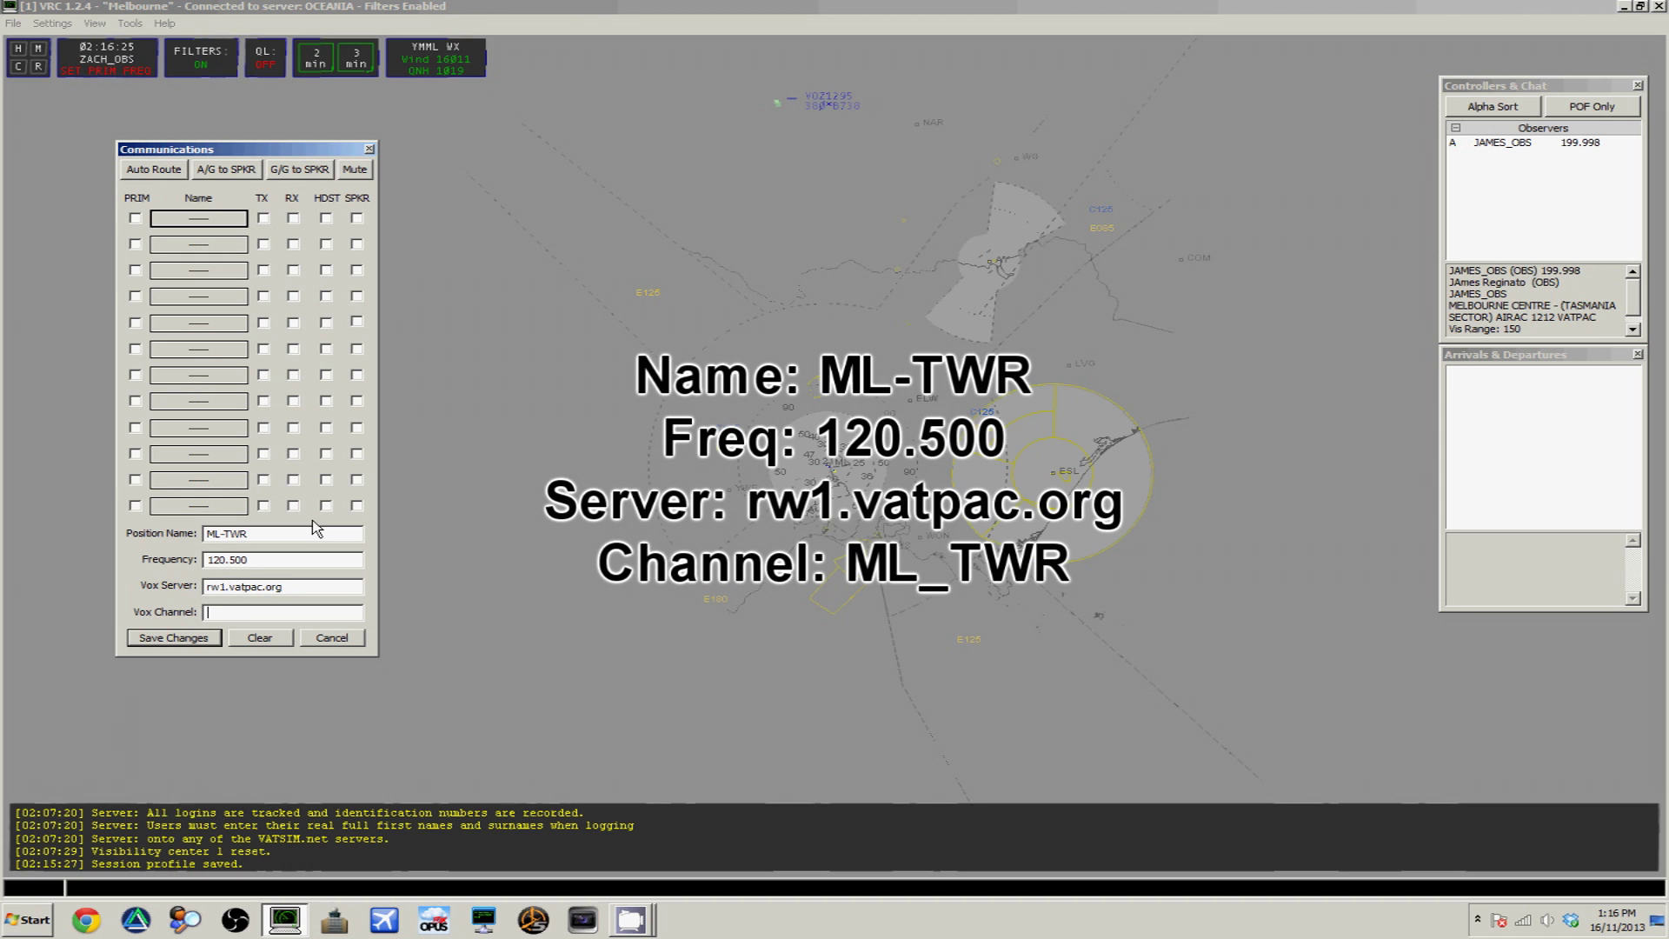
pyautogui.write('ML_TWR')
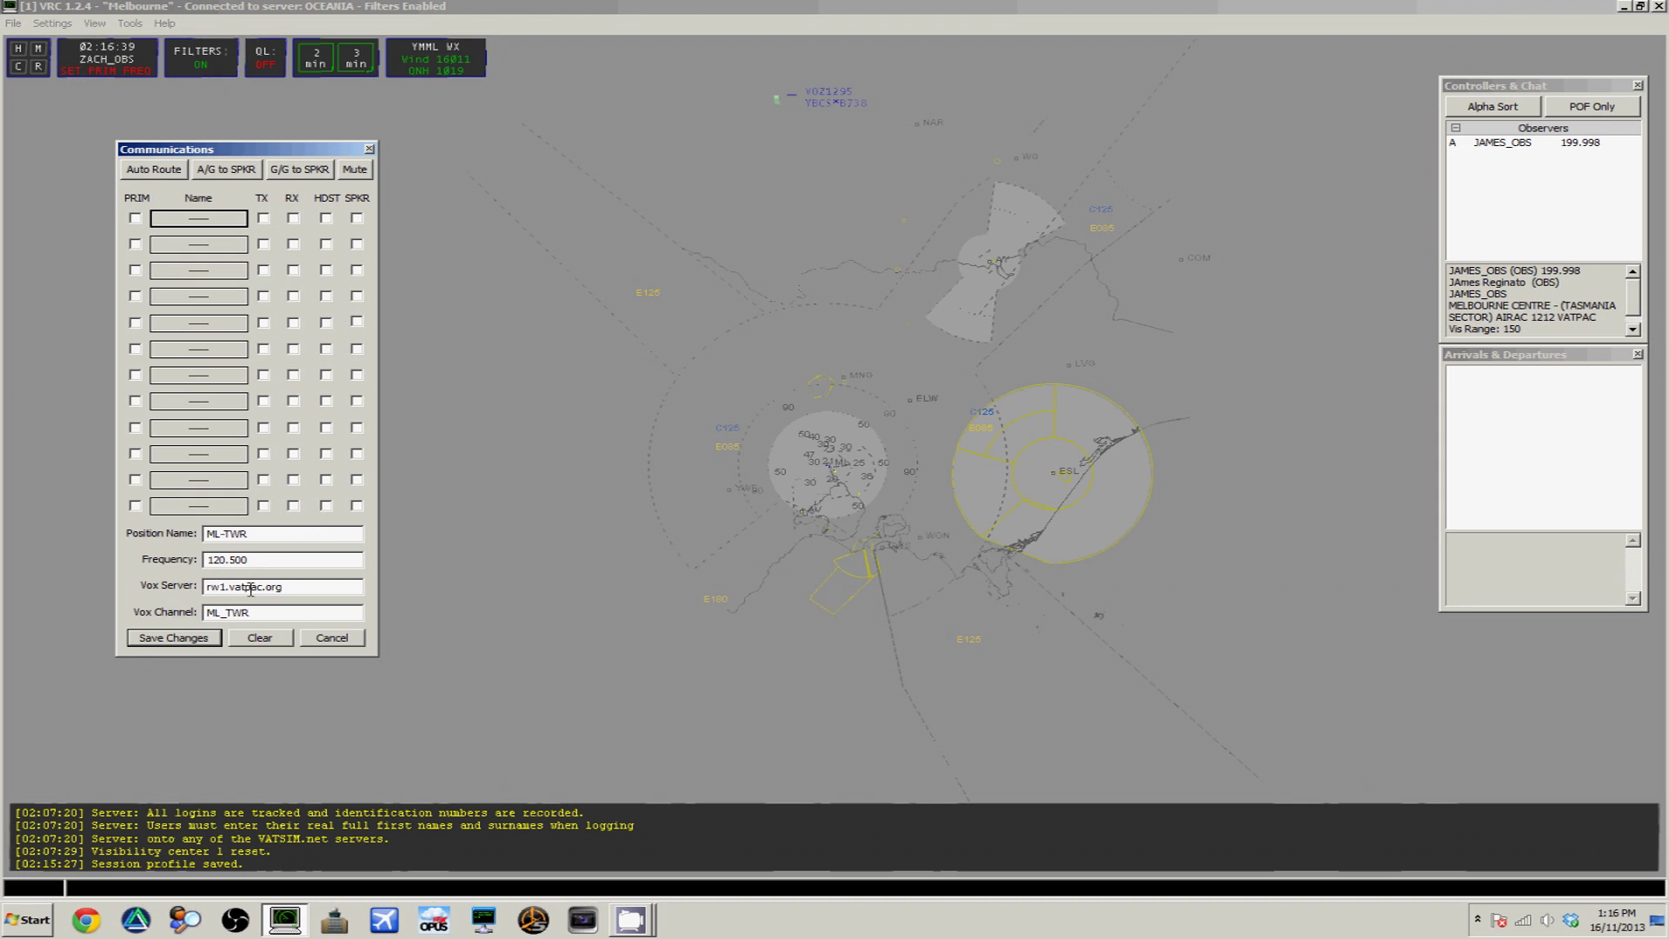
pyautogui.click(205, 639)
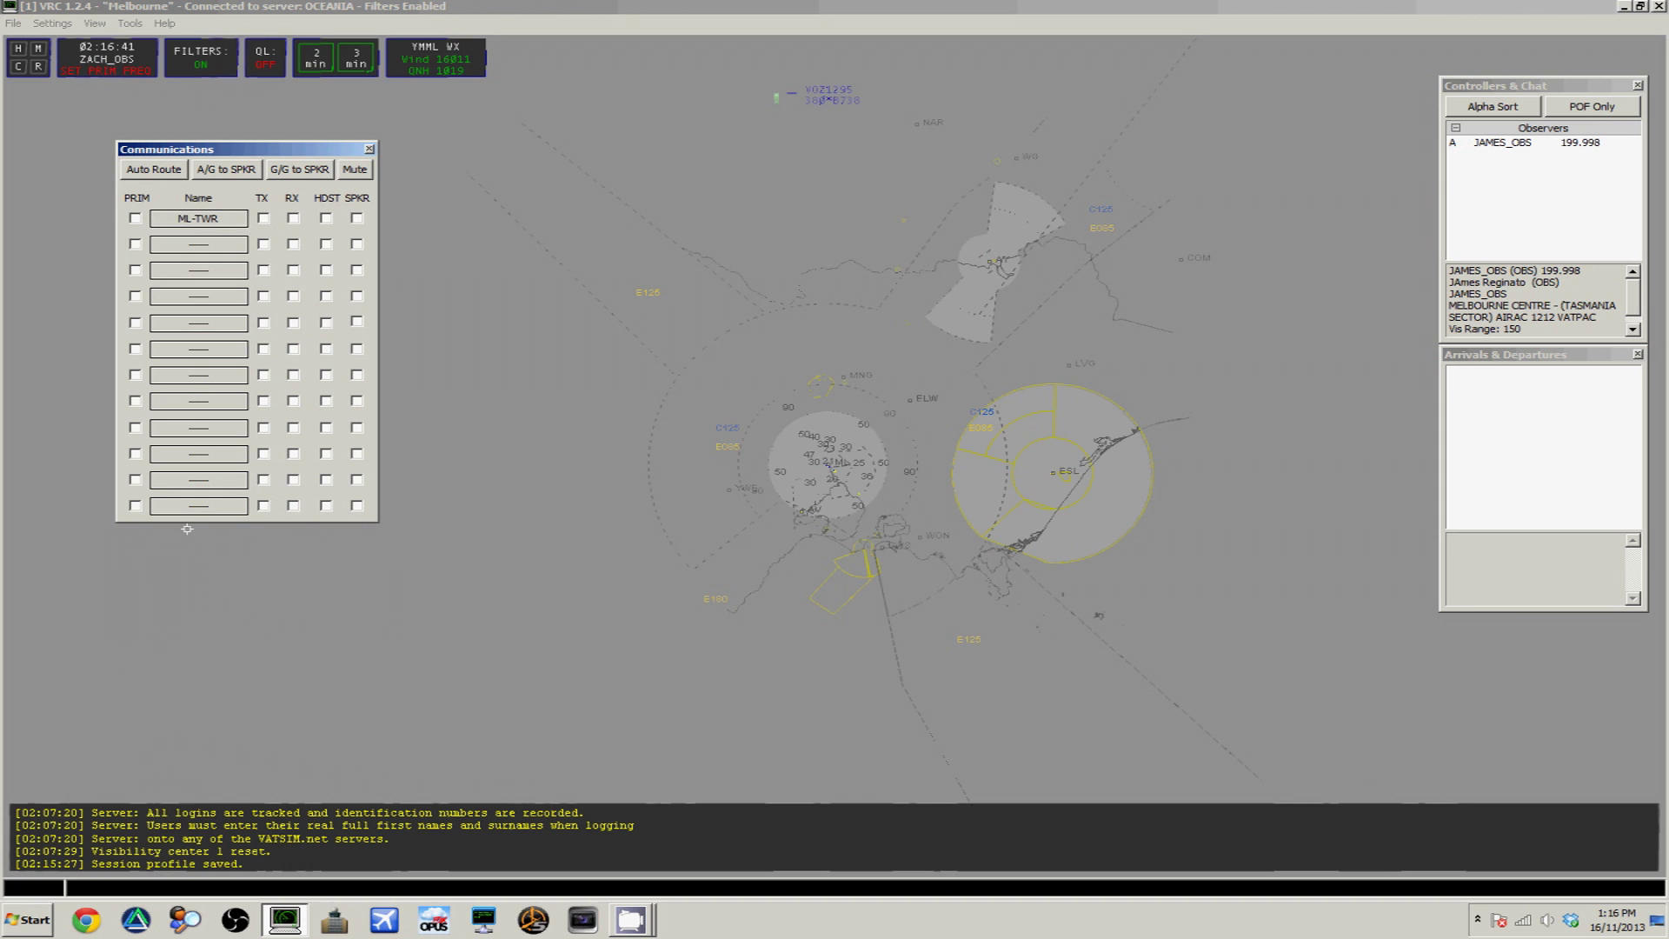
# Make ML-TWR the primary frequency with headset and speaker audio, then close the window
pyautogui.click(136, 221)
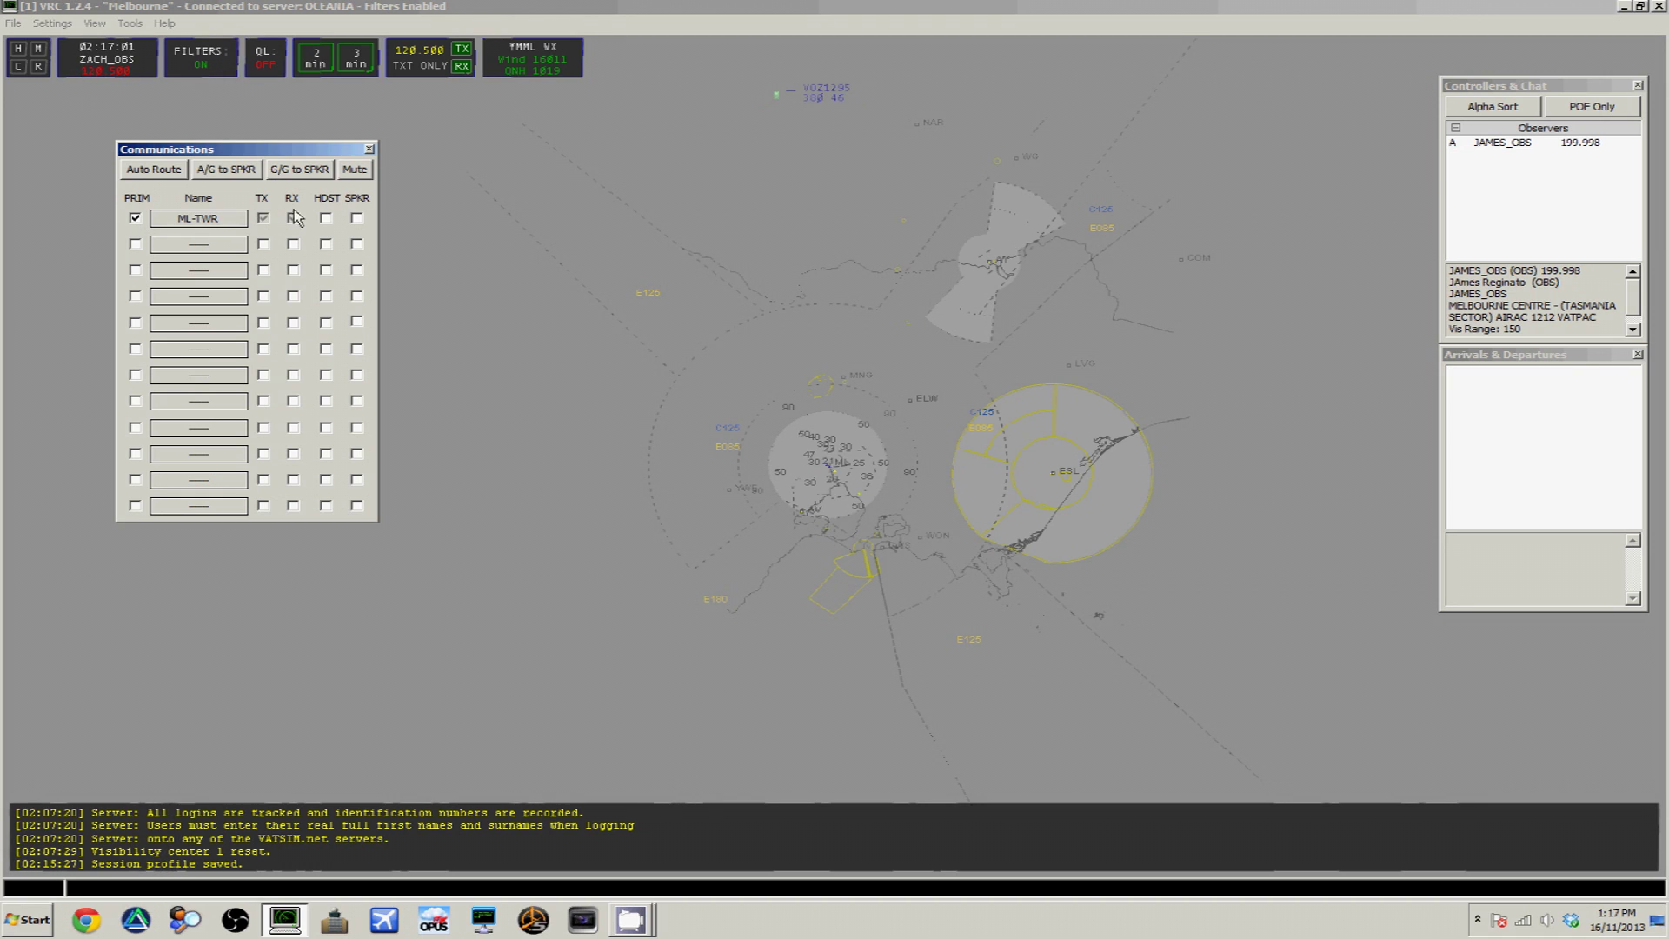
pyautogui.click(325, 218)
pyautogui.click(356, 218)
pyautogui.click(369, 148)
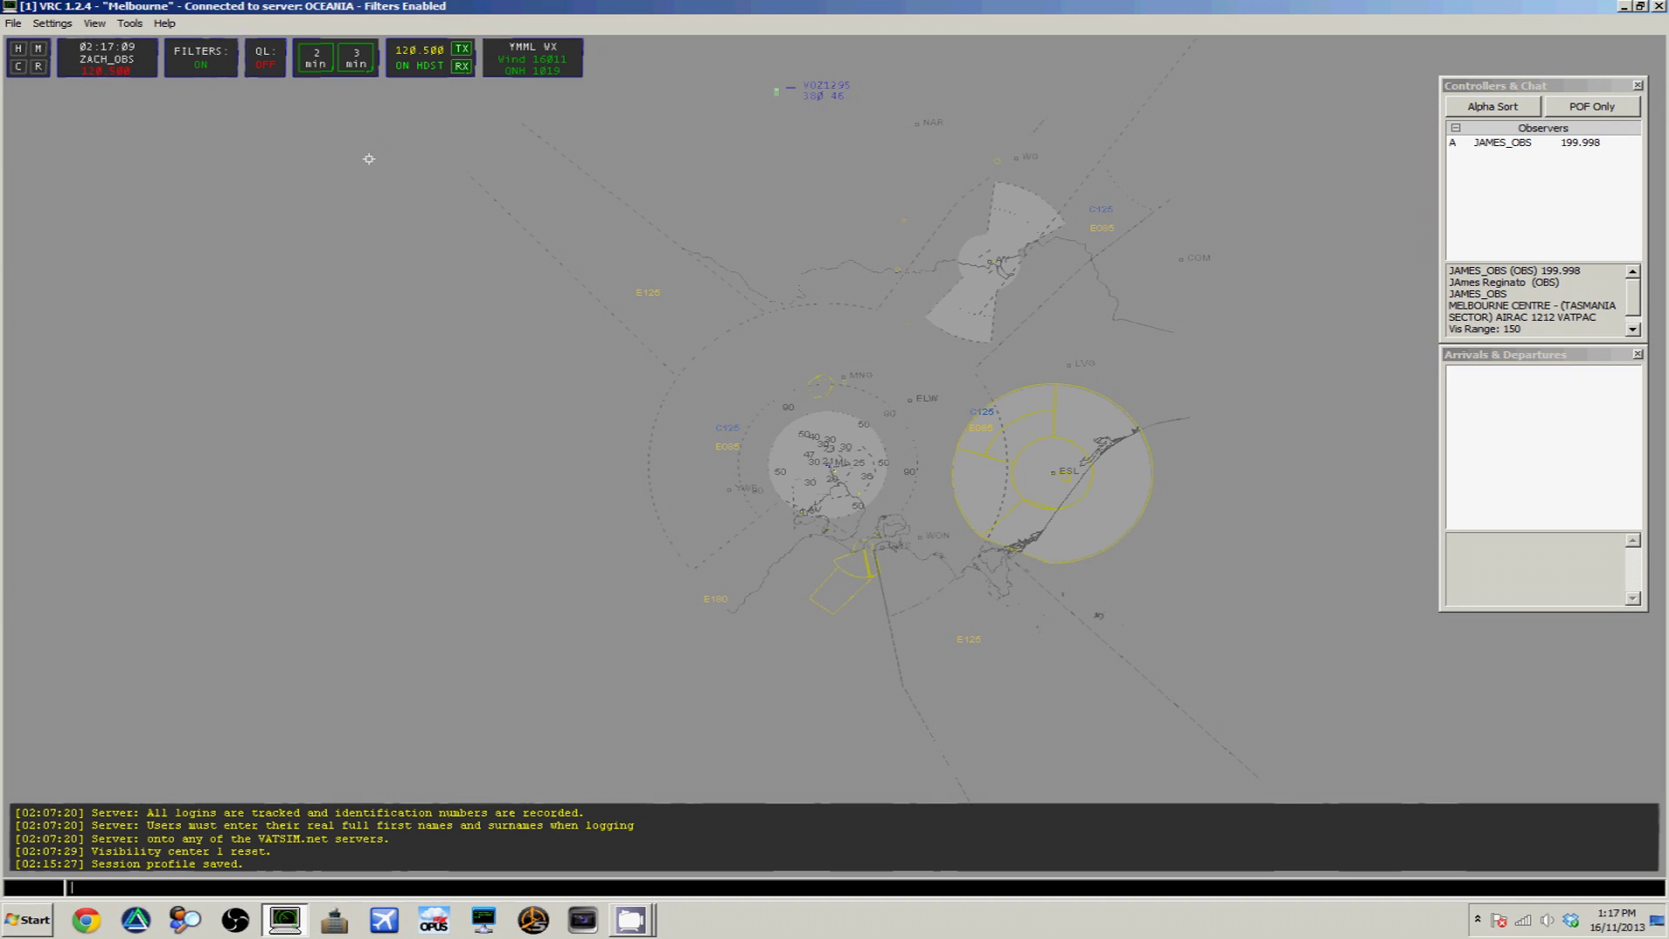